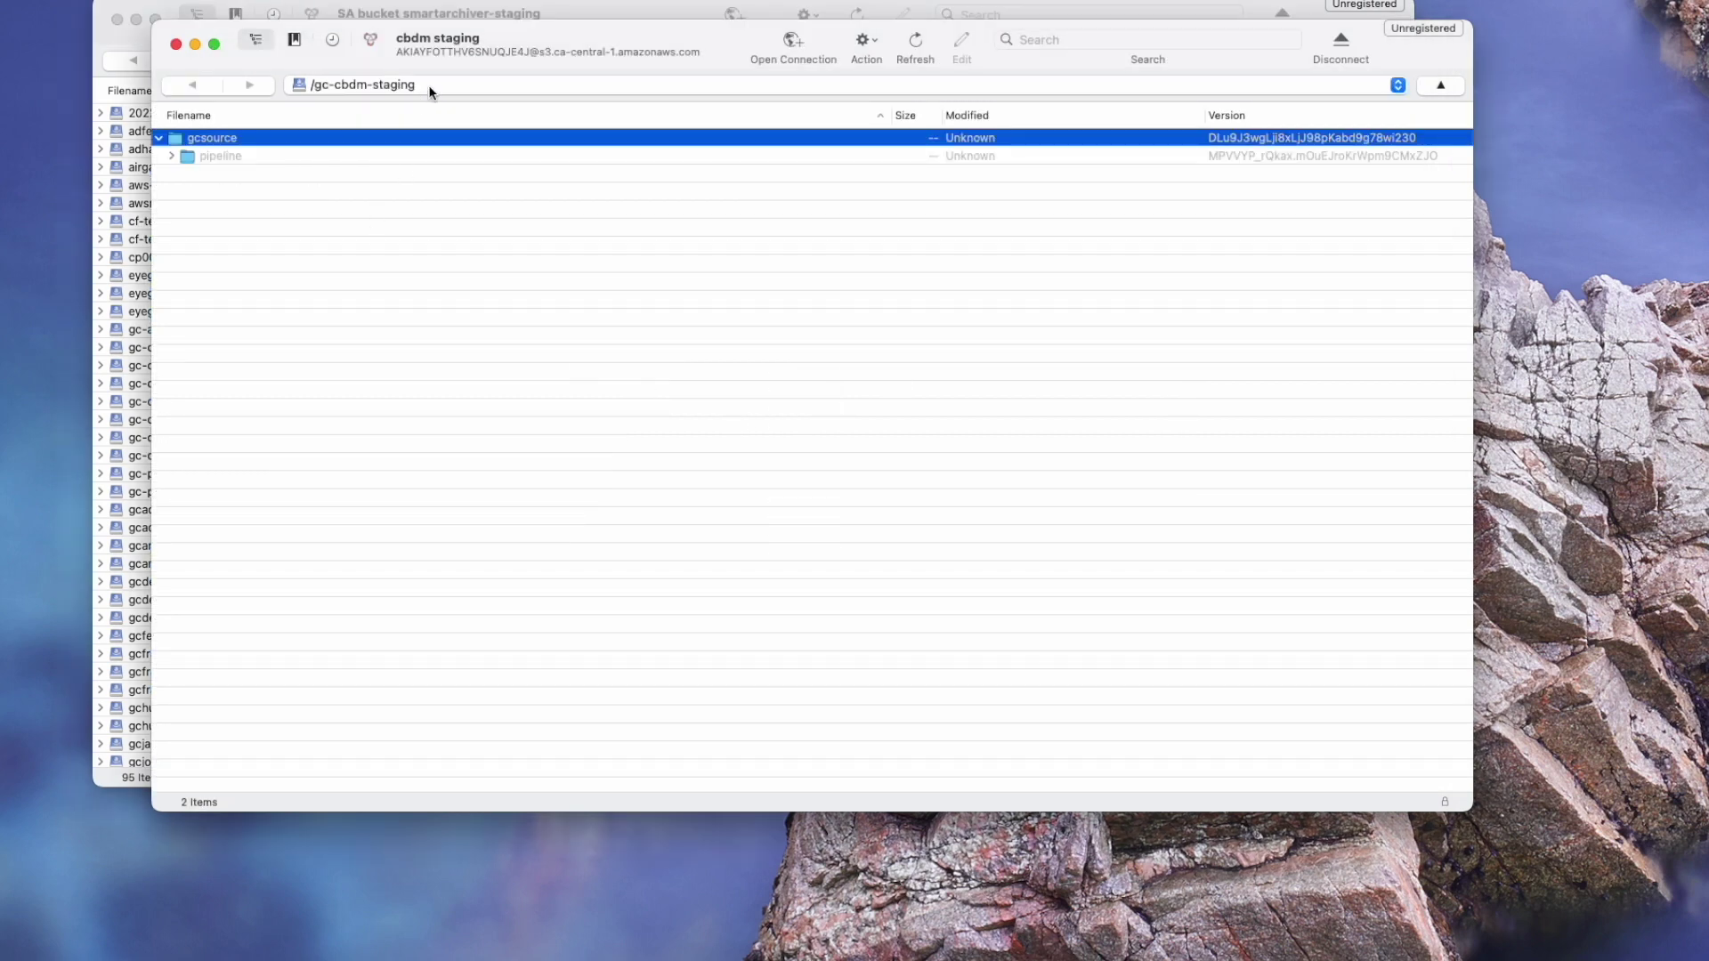
- Open the cbdm trash bookmark and expand gcsource, pipeline, ifs, fromcloud and cbdm to show the movie-a folder
click(429, 84)
click(429, 84)
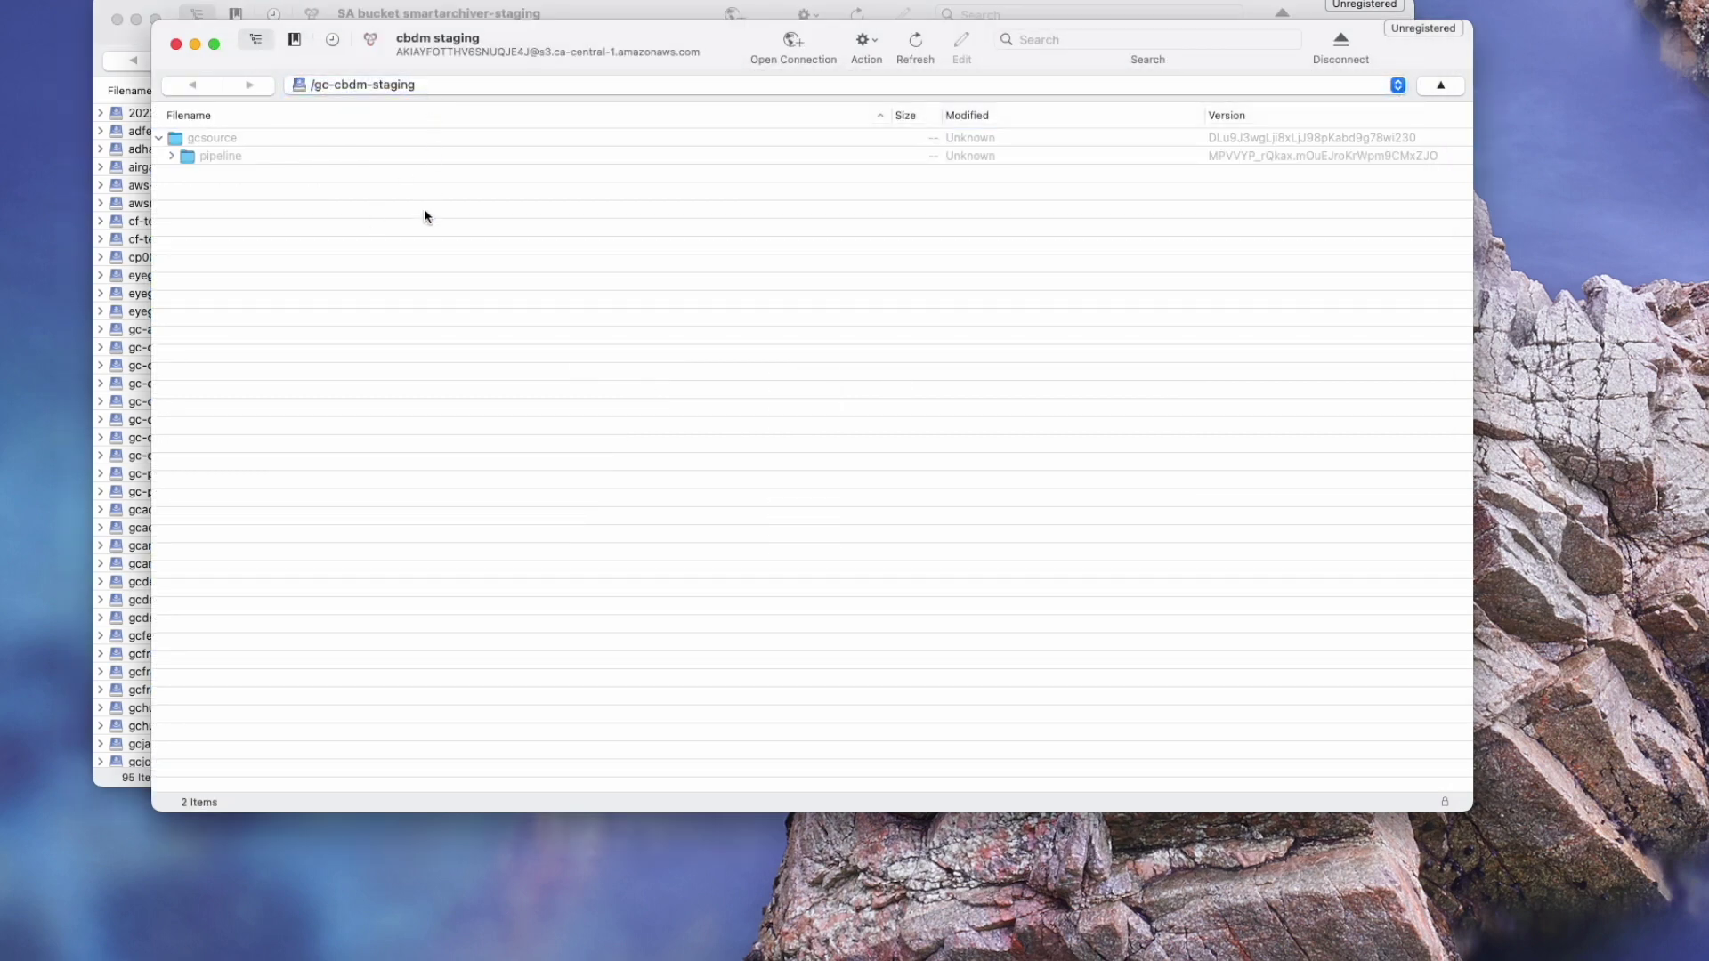
key(super+b)
double_click(381, 718)
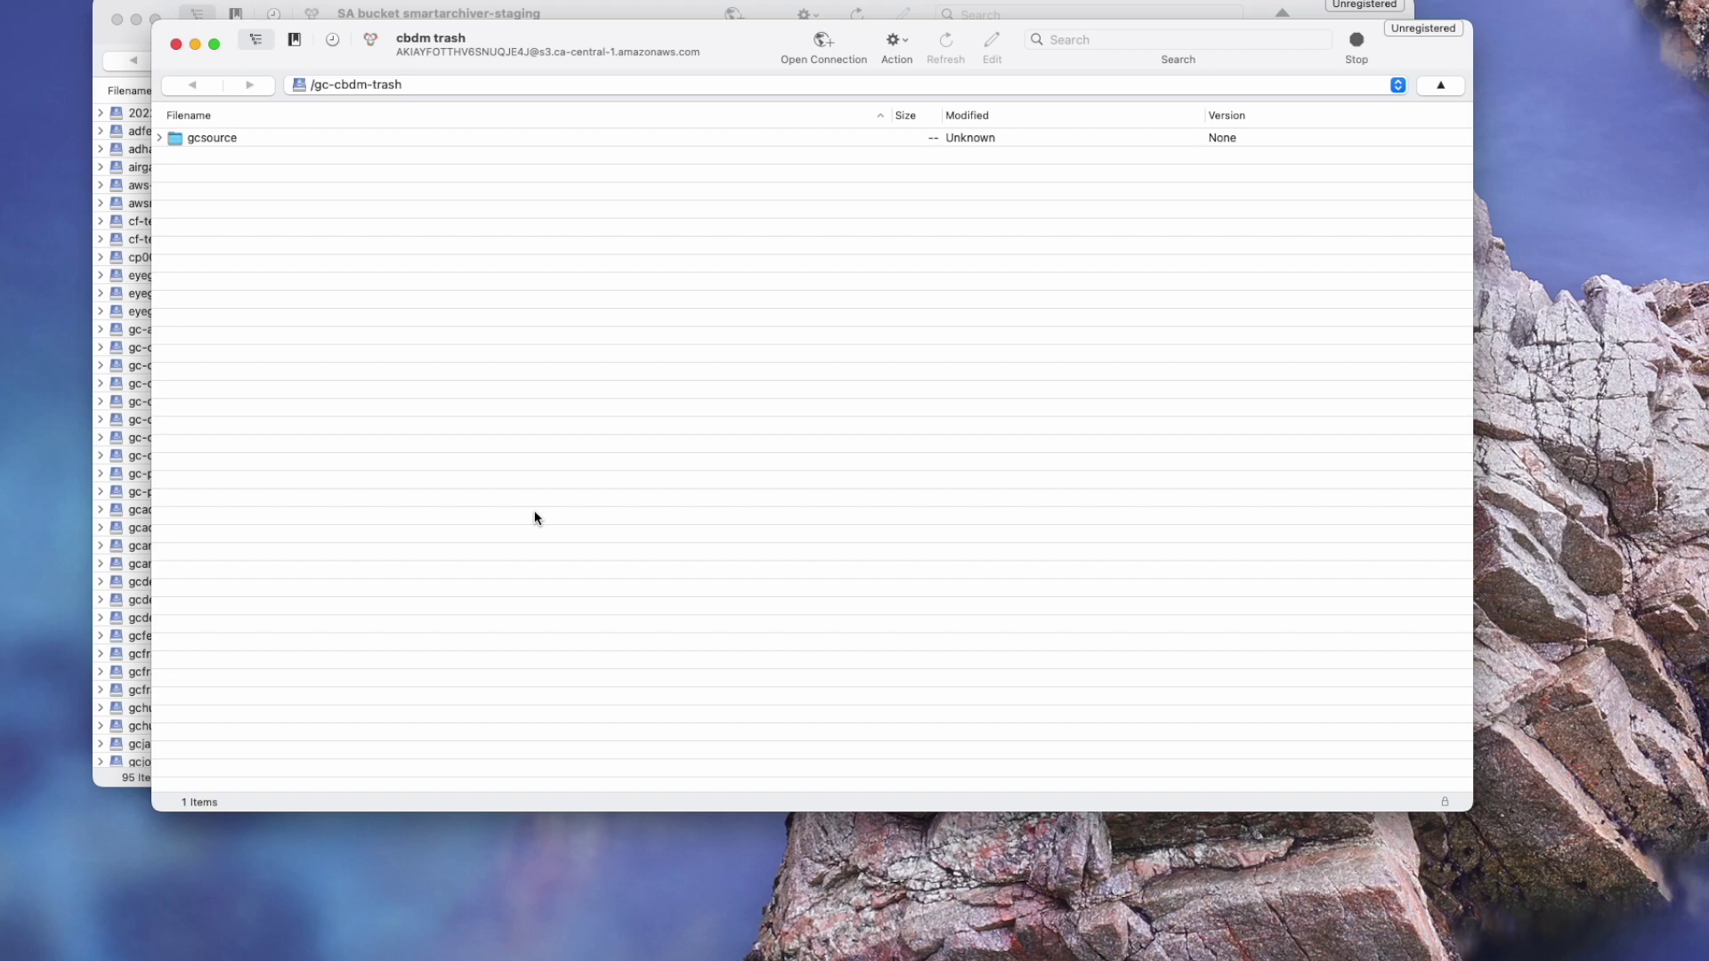
click(160, 138)
click(171, 157)
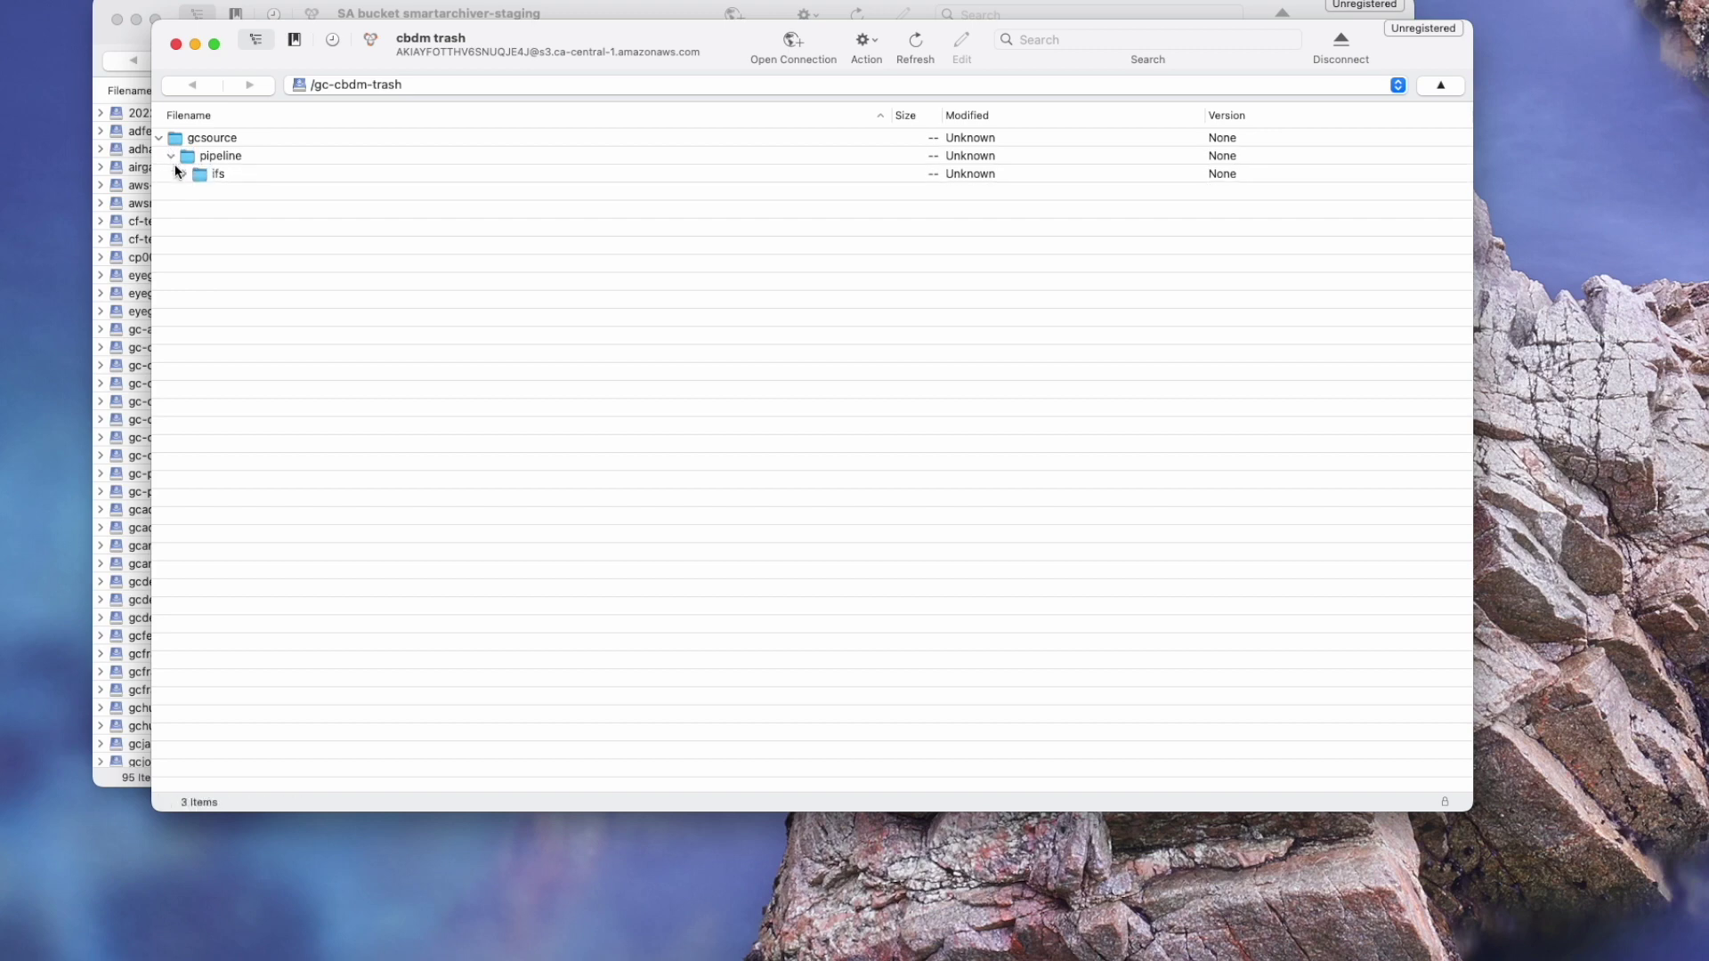
click(183, 174)
click(195, 192)
click(207, 210)
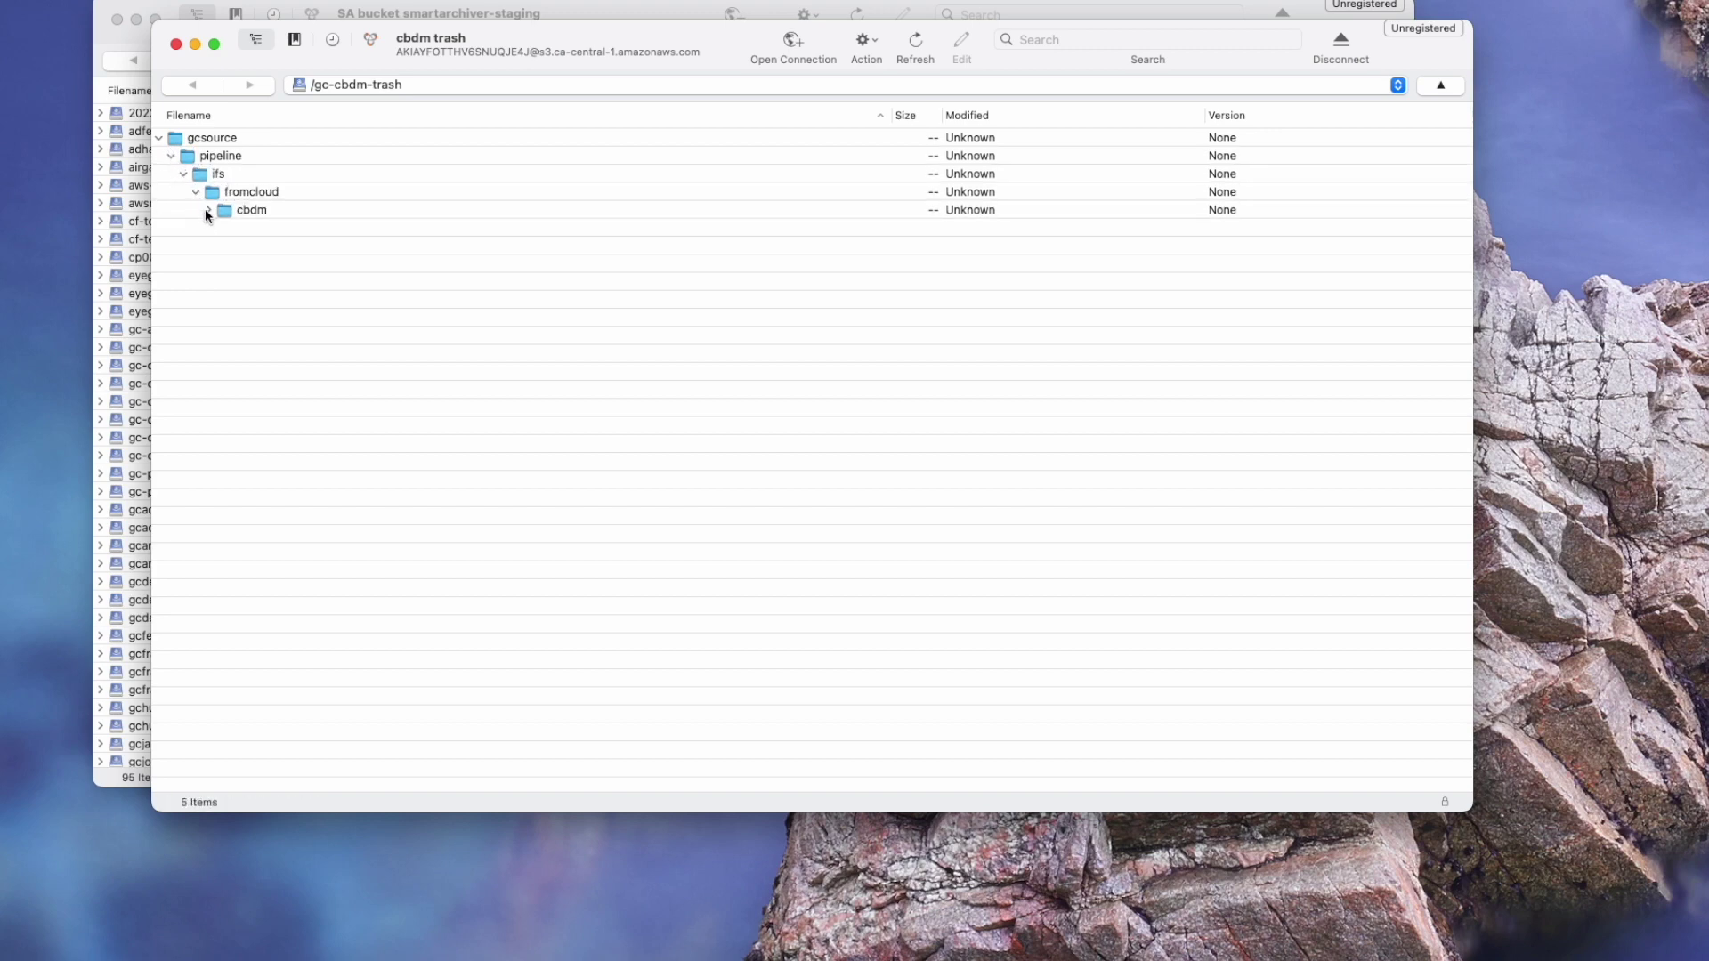
- Delete the gcsource folder from the gc-cbdm-trash bucket and refresh the listing
click(264, 135)
right_click(428, 135)
click(483, 514)
click(860, 500)
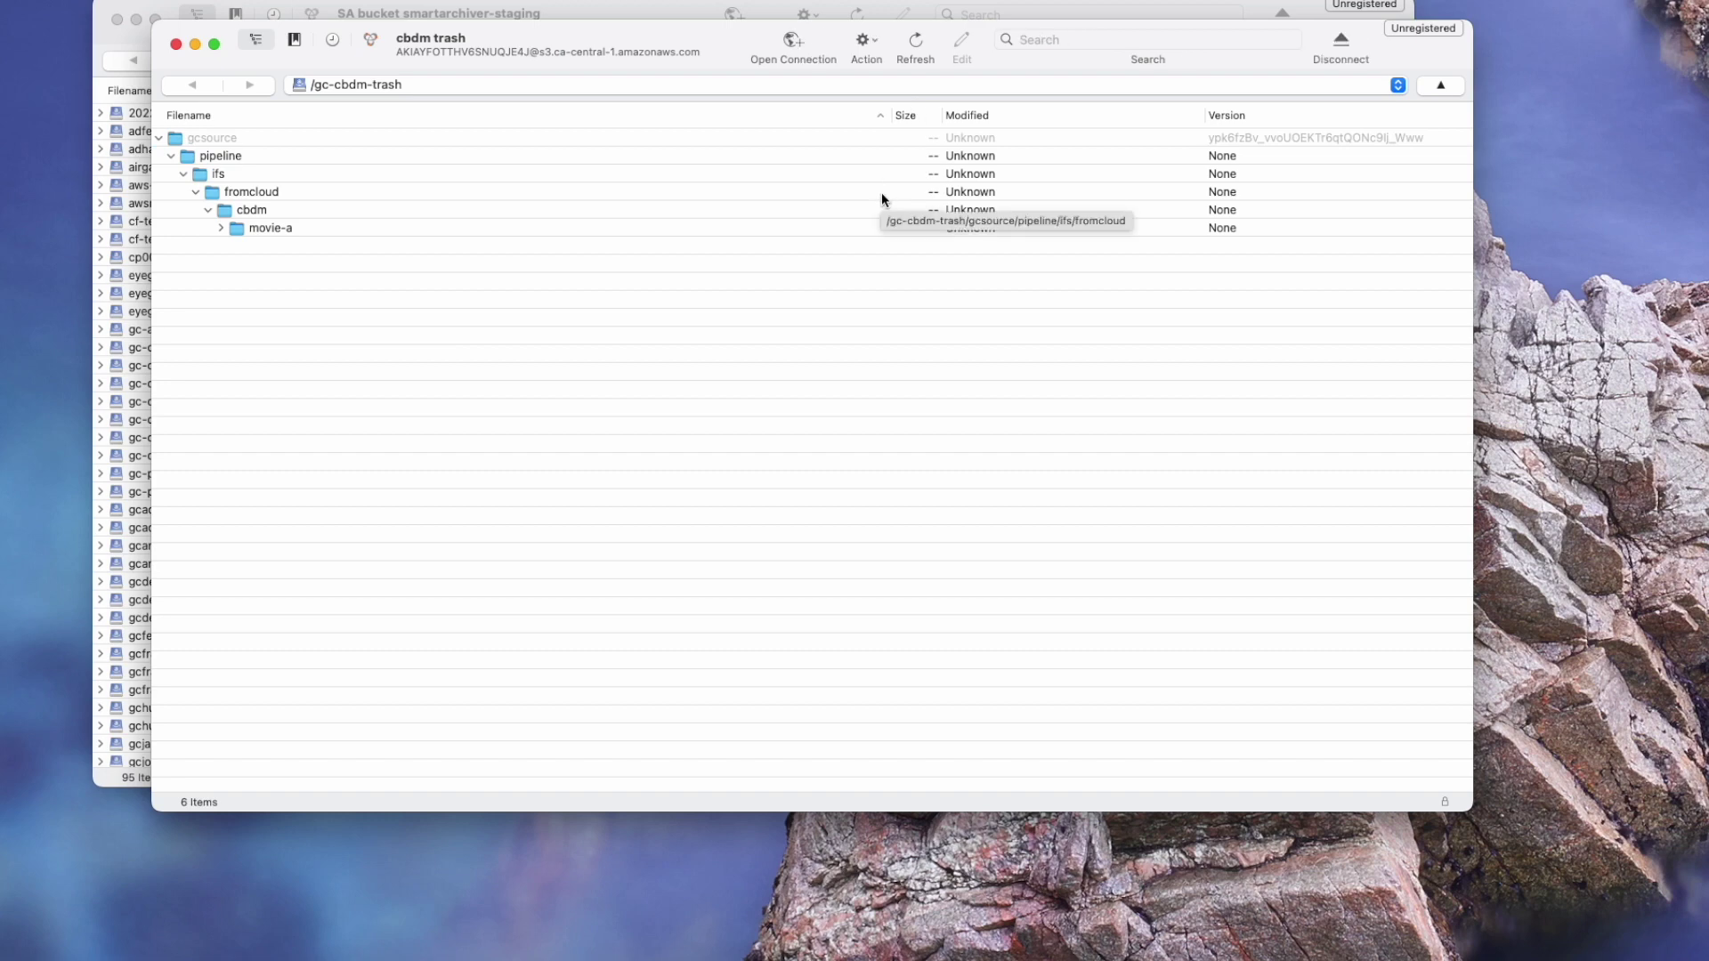
click(915, 43)
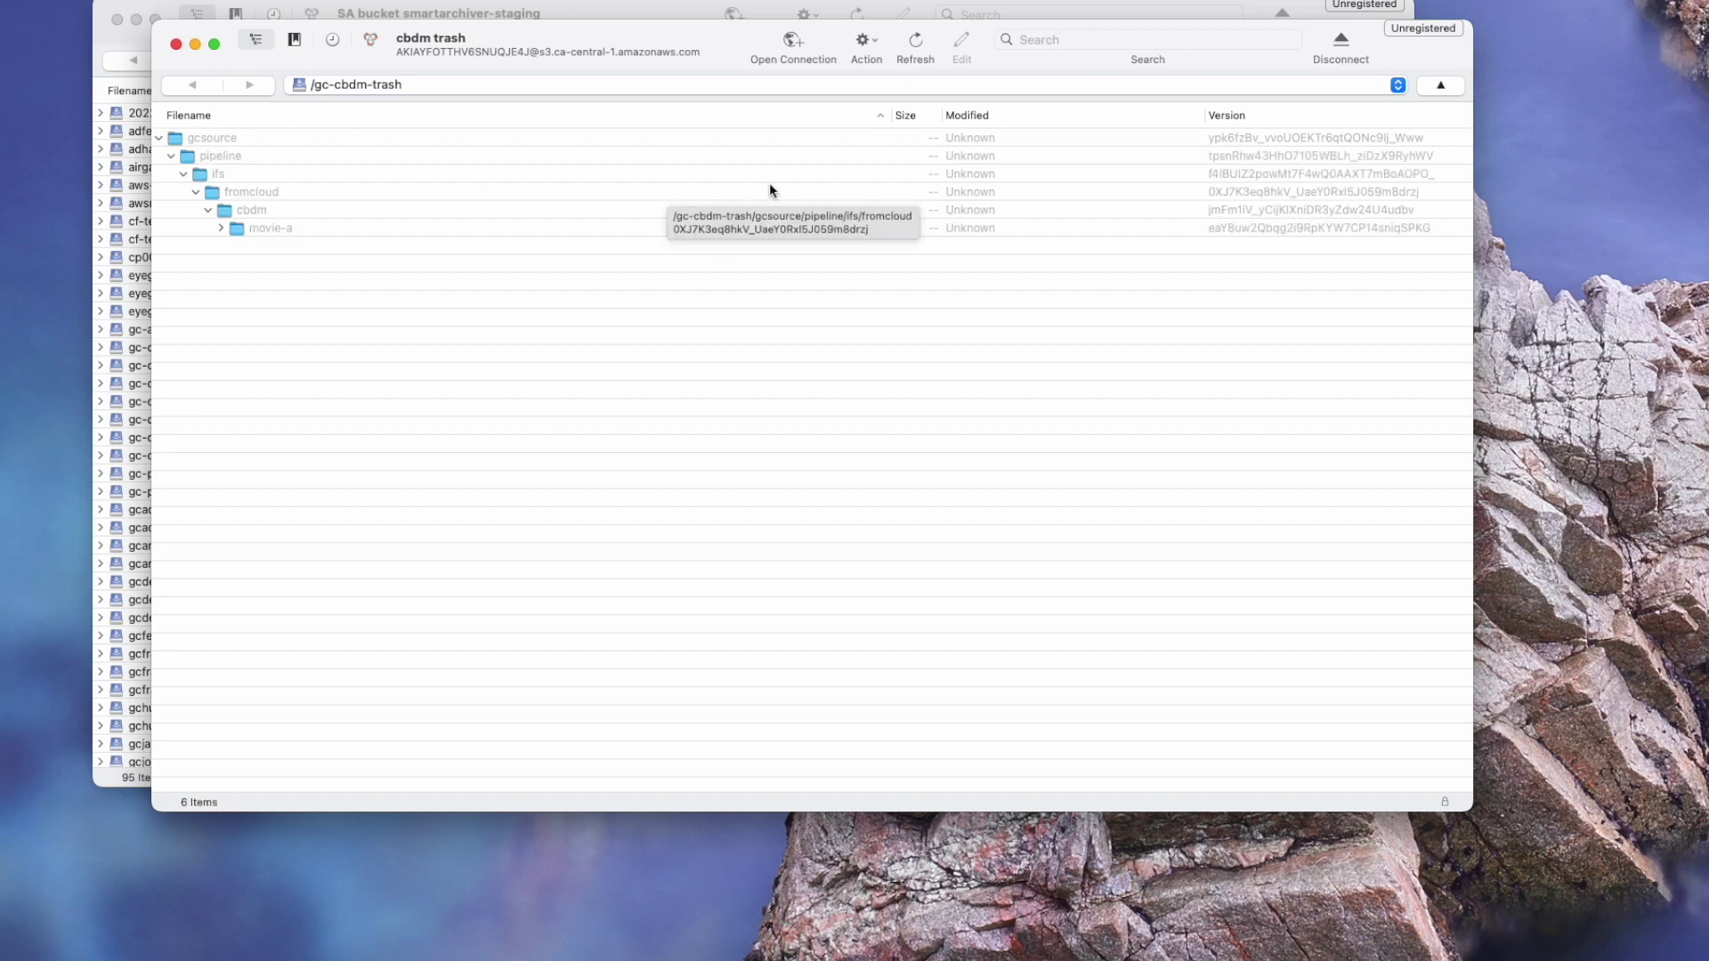
- Switch to the Superna Eyeglass Search page in the browser and log in with the demo account's username and password
key(super+Tab)
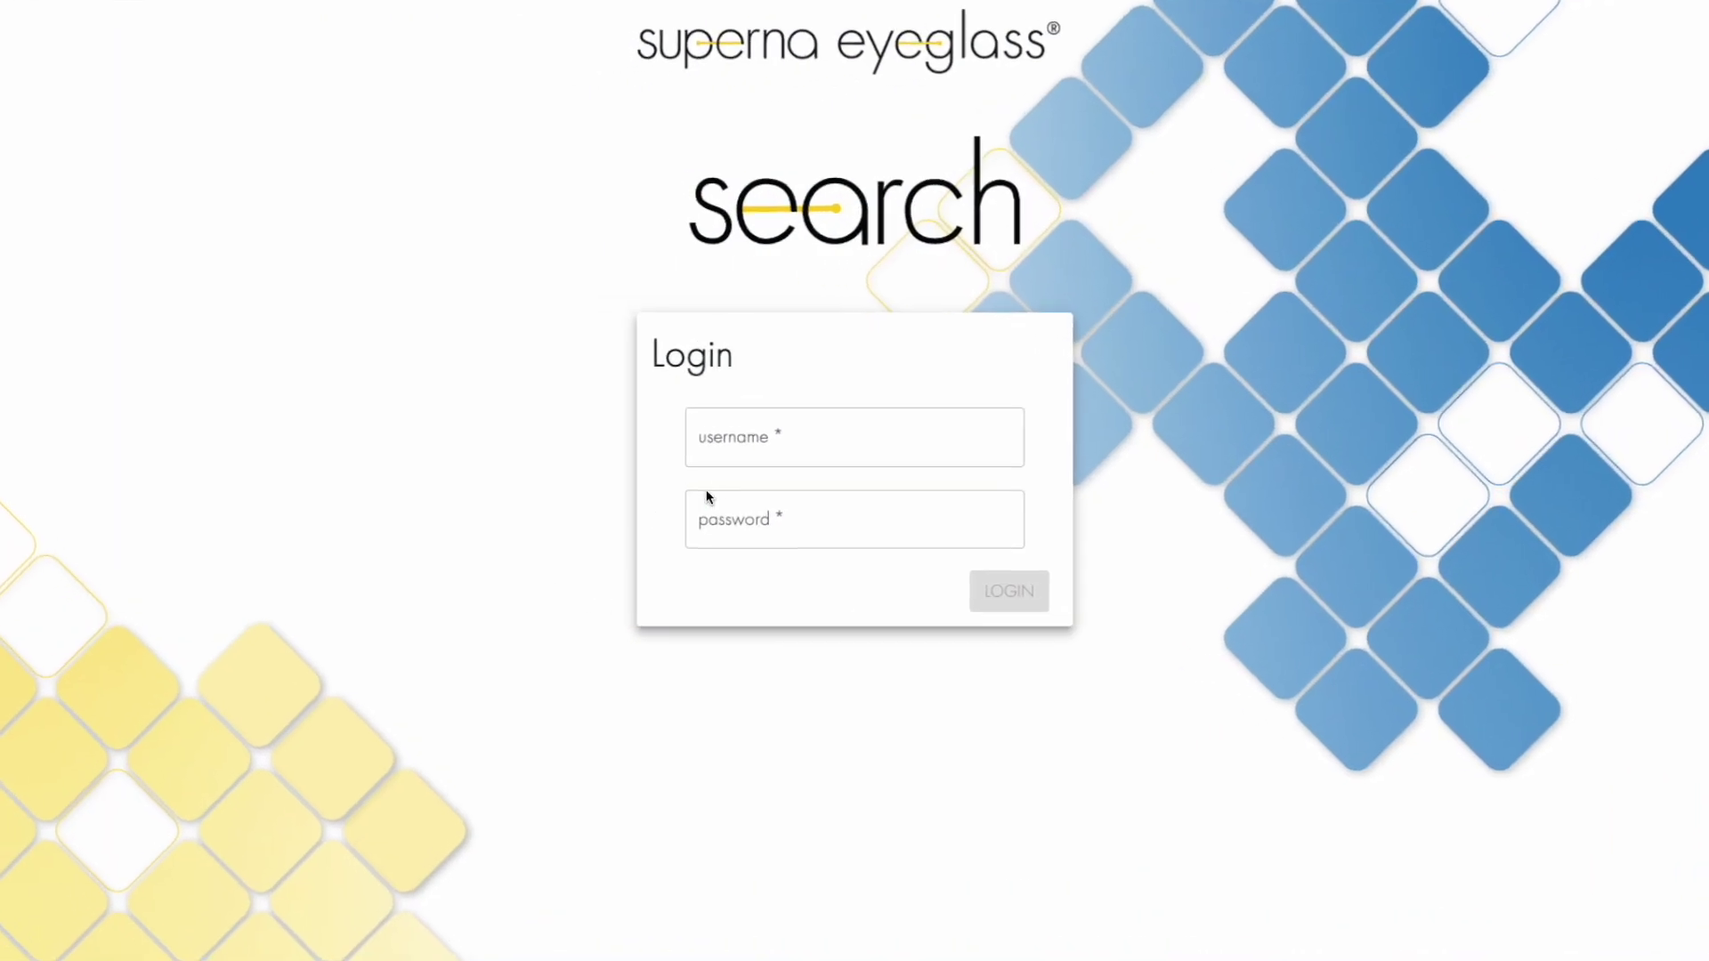
click(258, 320)
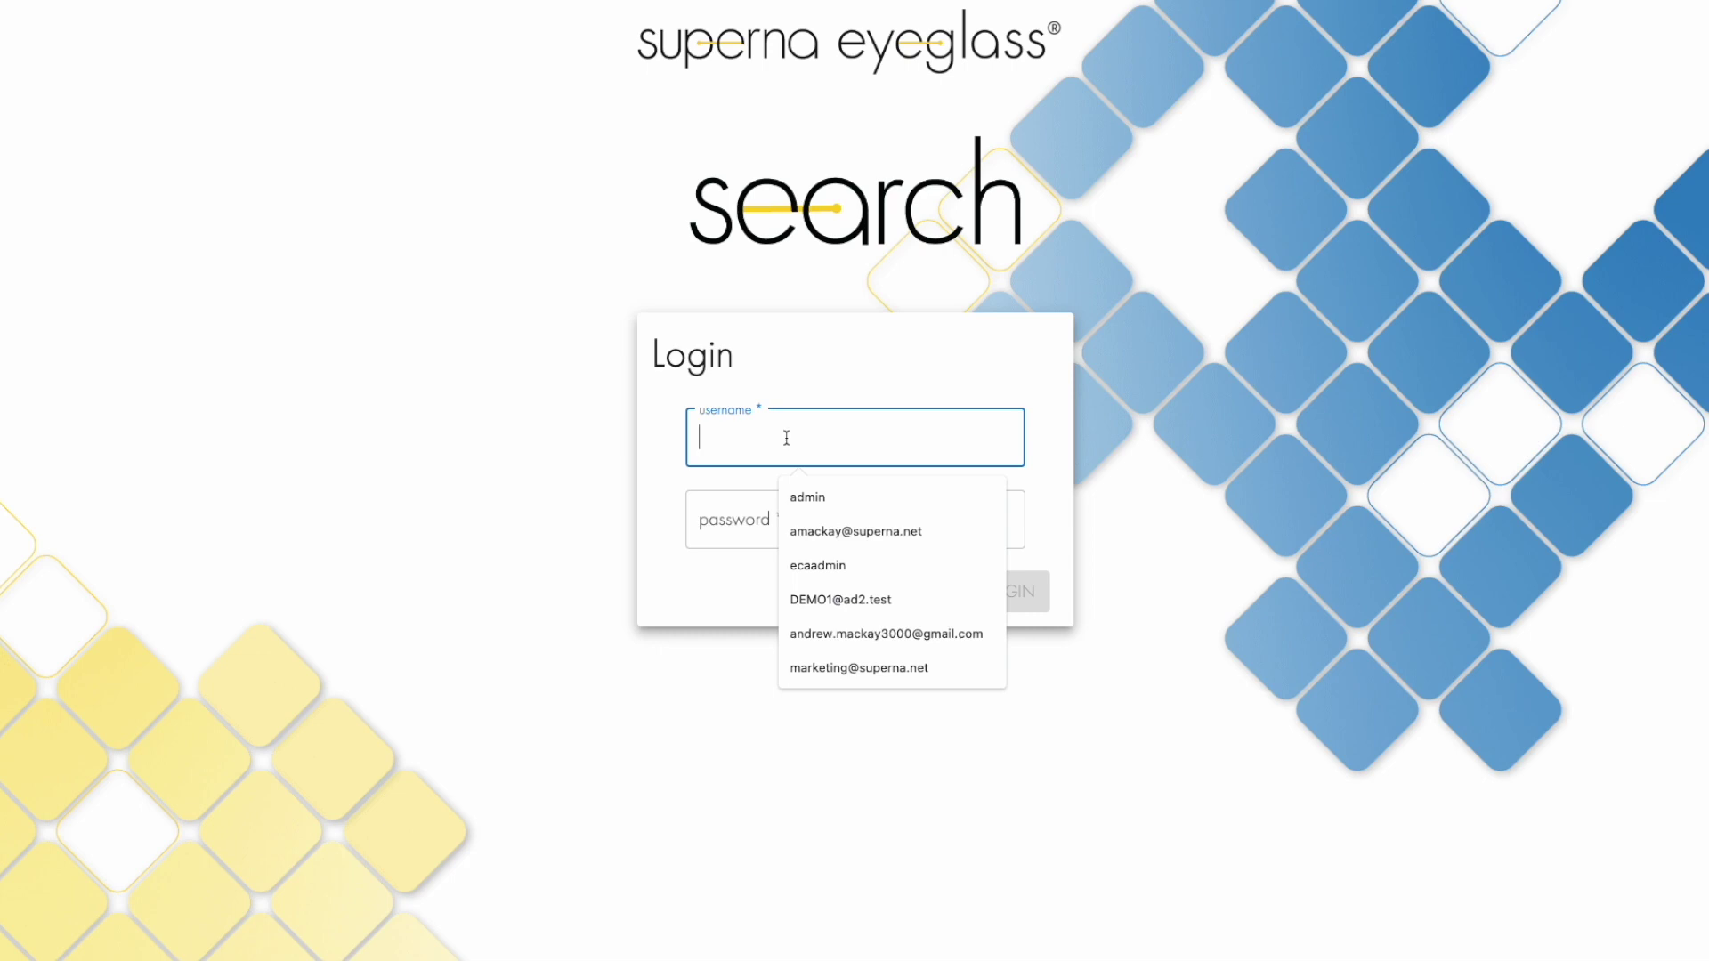
text(demo1)
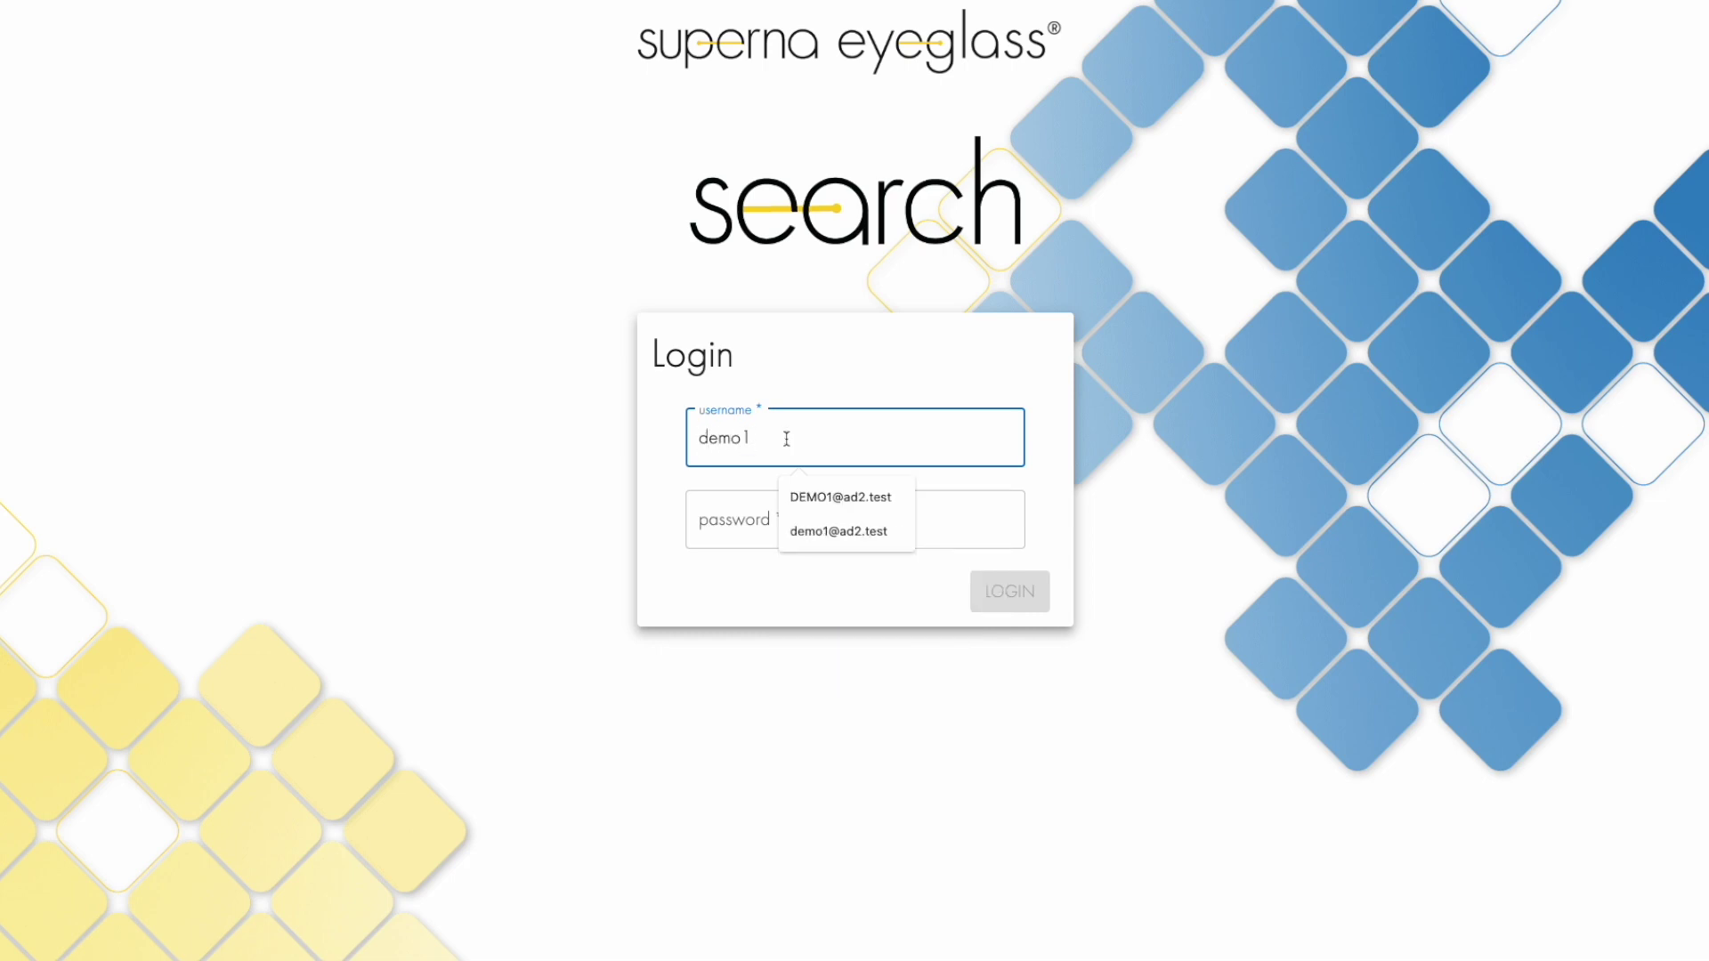
click(846, 527)
click(827, 525)
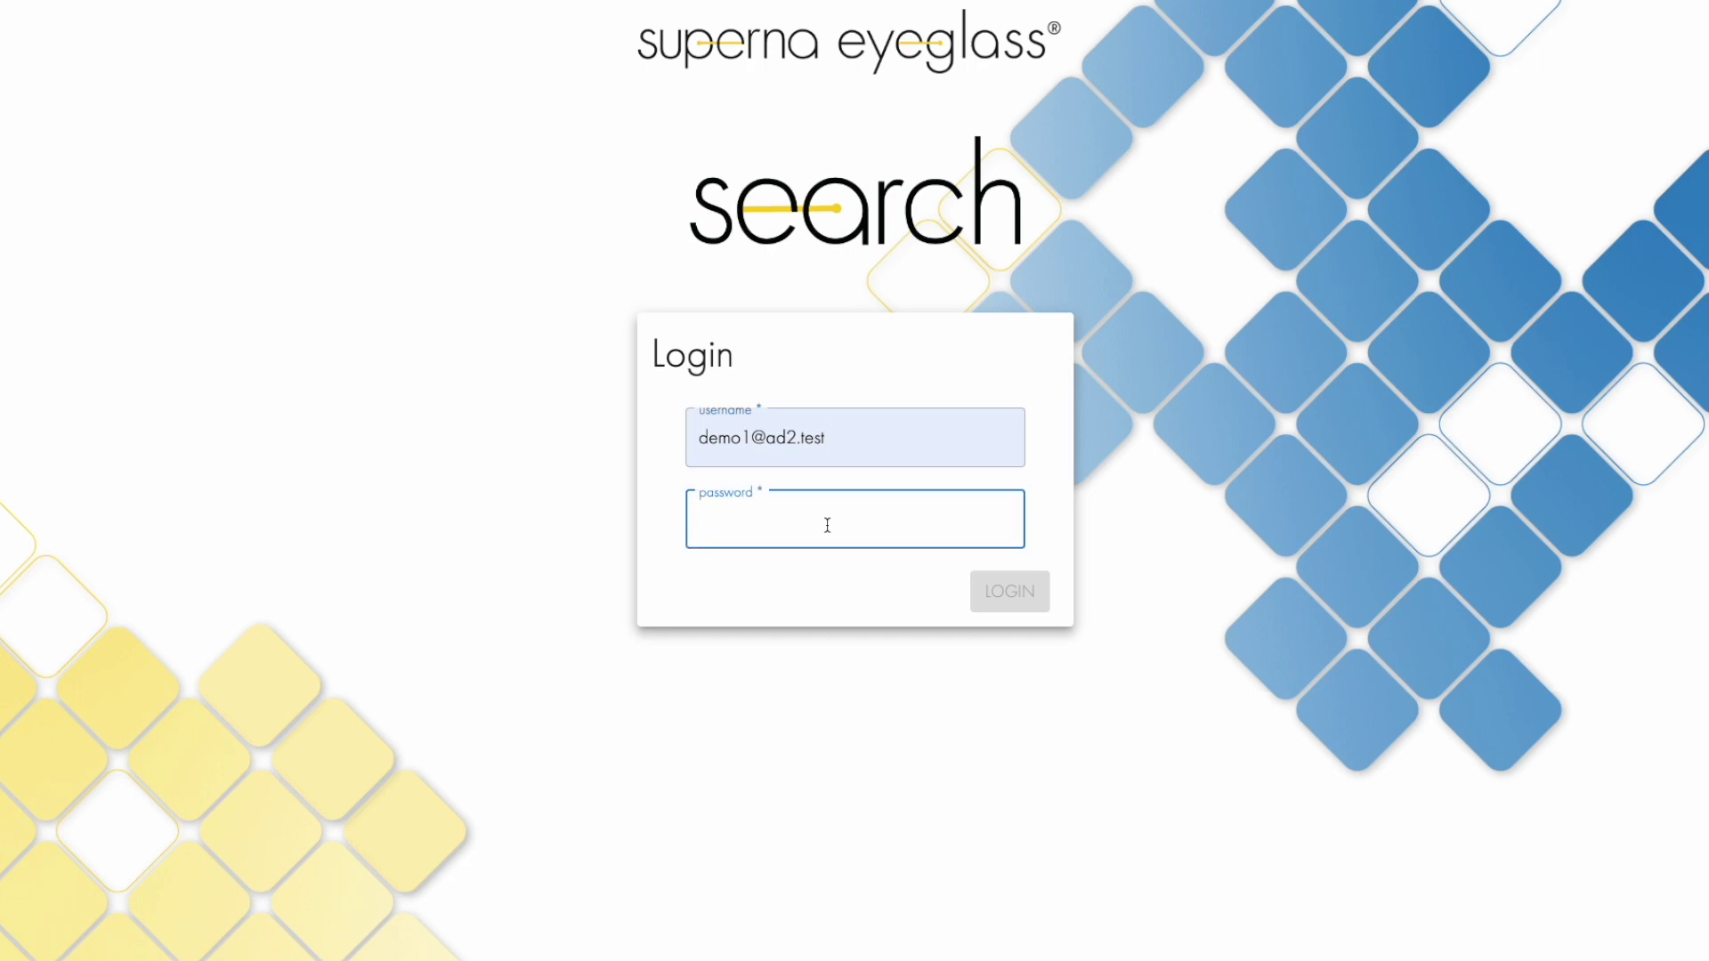
text(***)
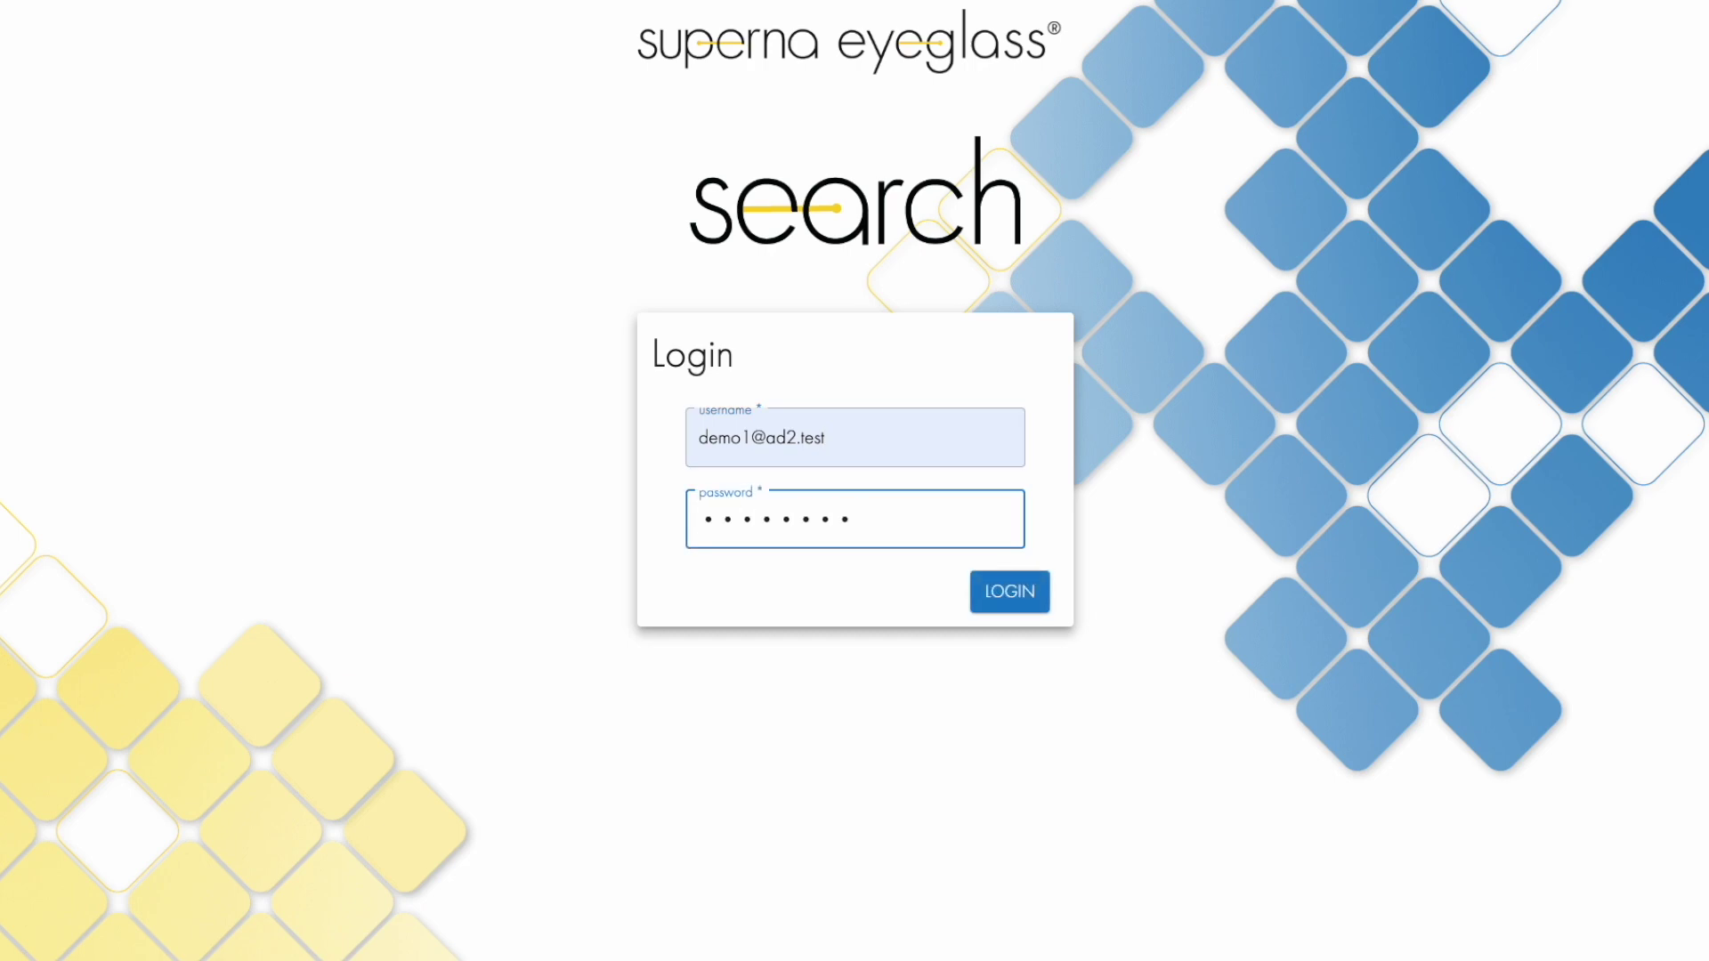
text(******)
key(Return)
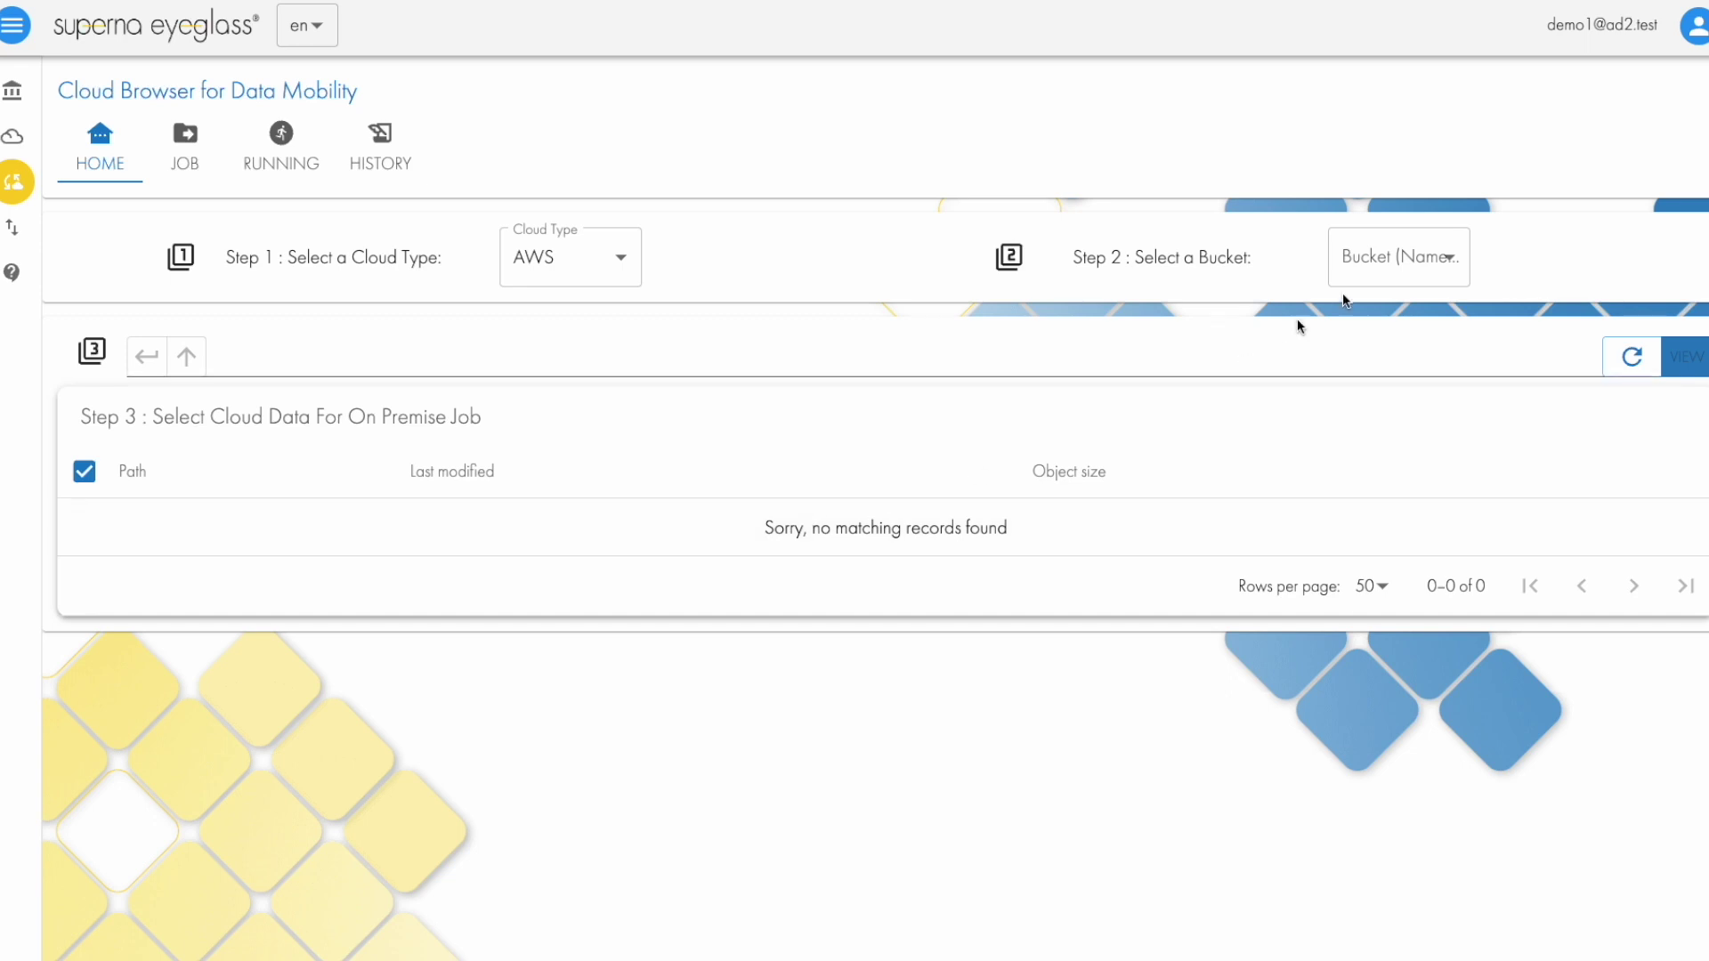
- Open the user profile and examine the buckets available under the AWS credential
click(1693, 27)
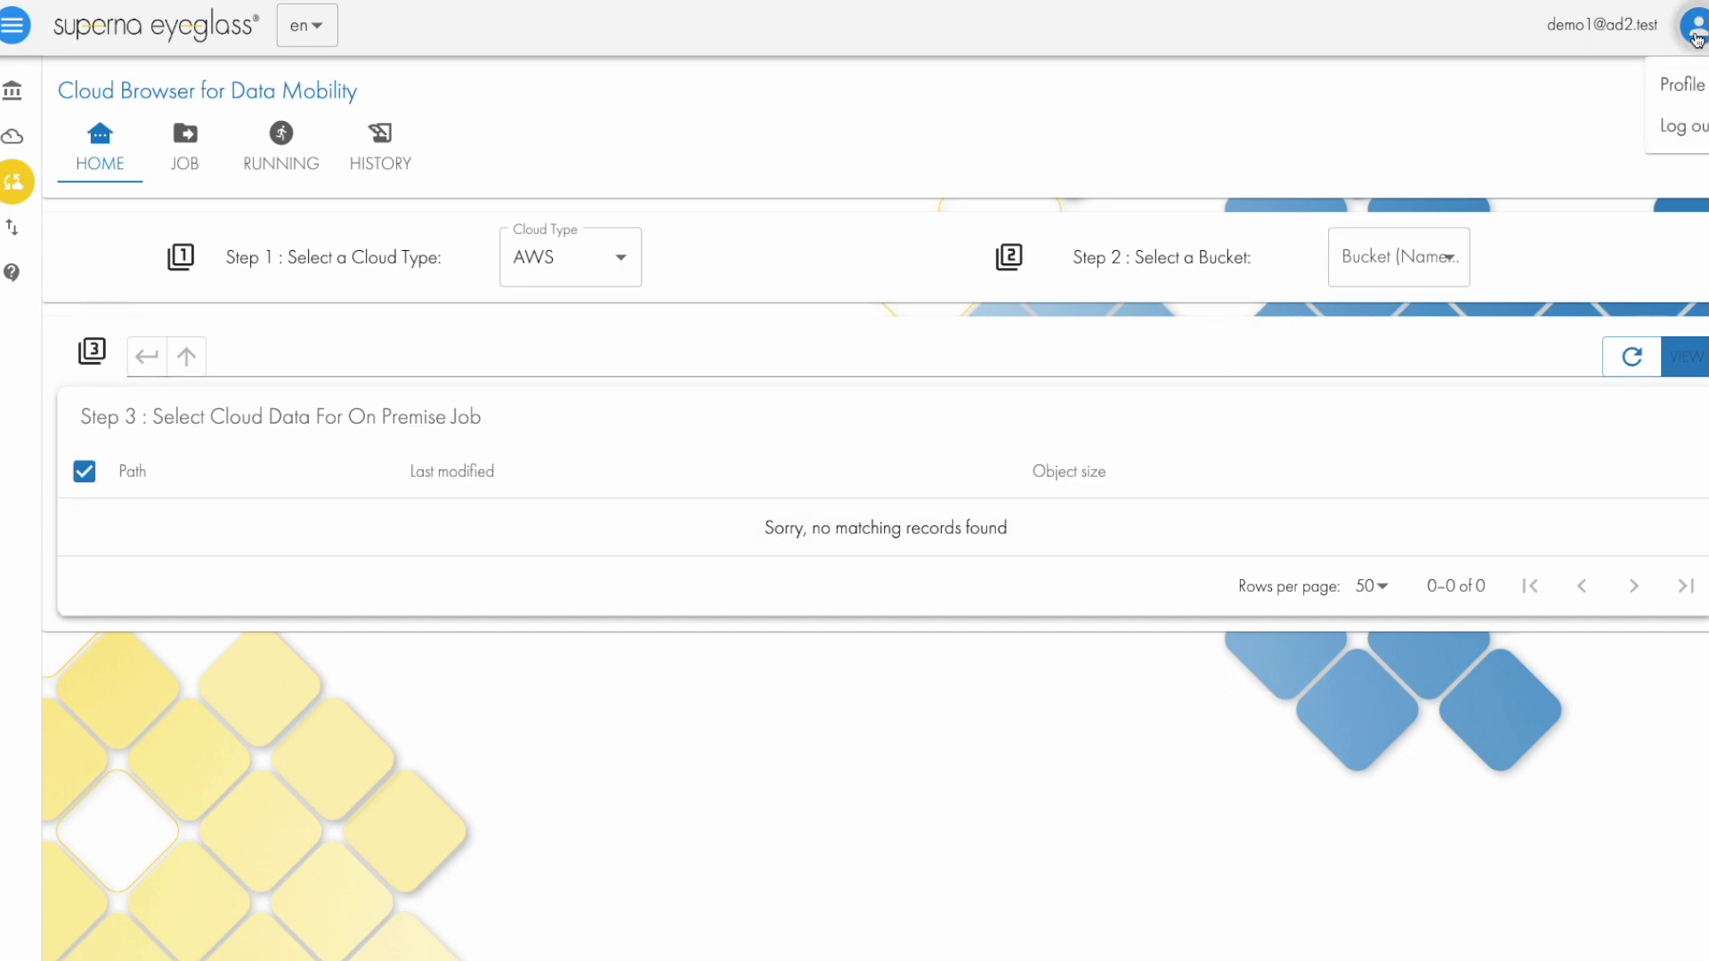
click(1686, 83)
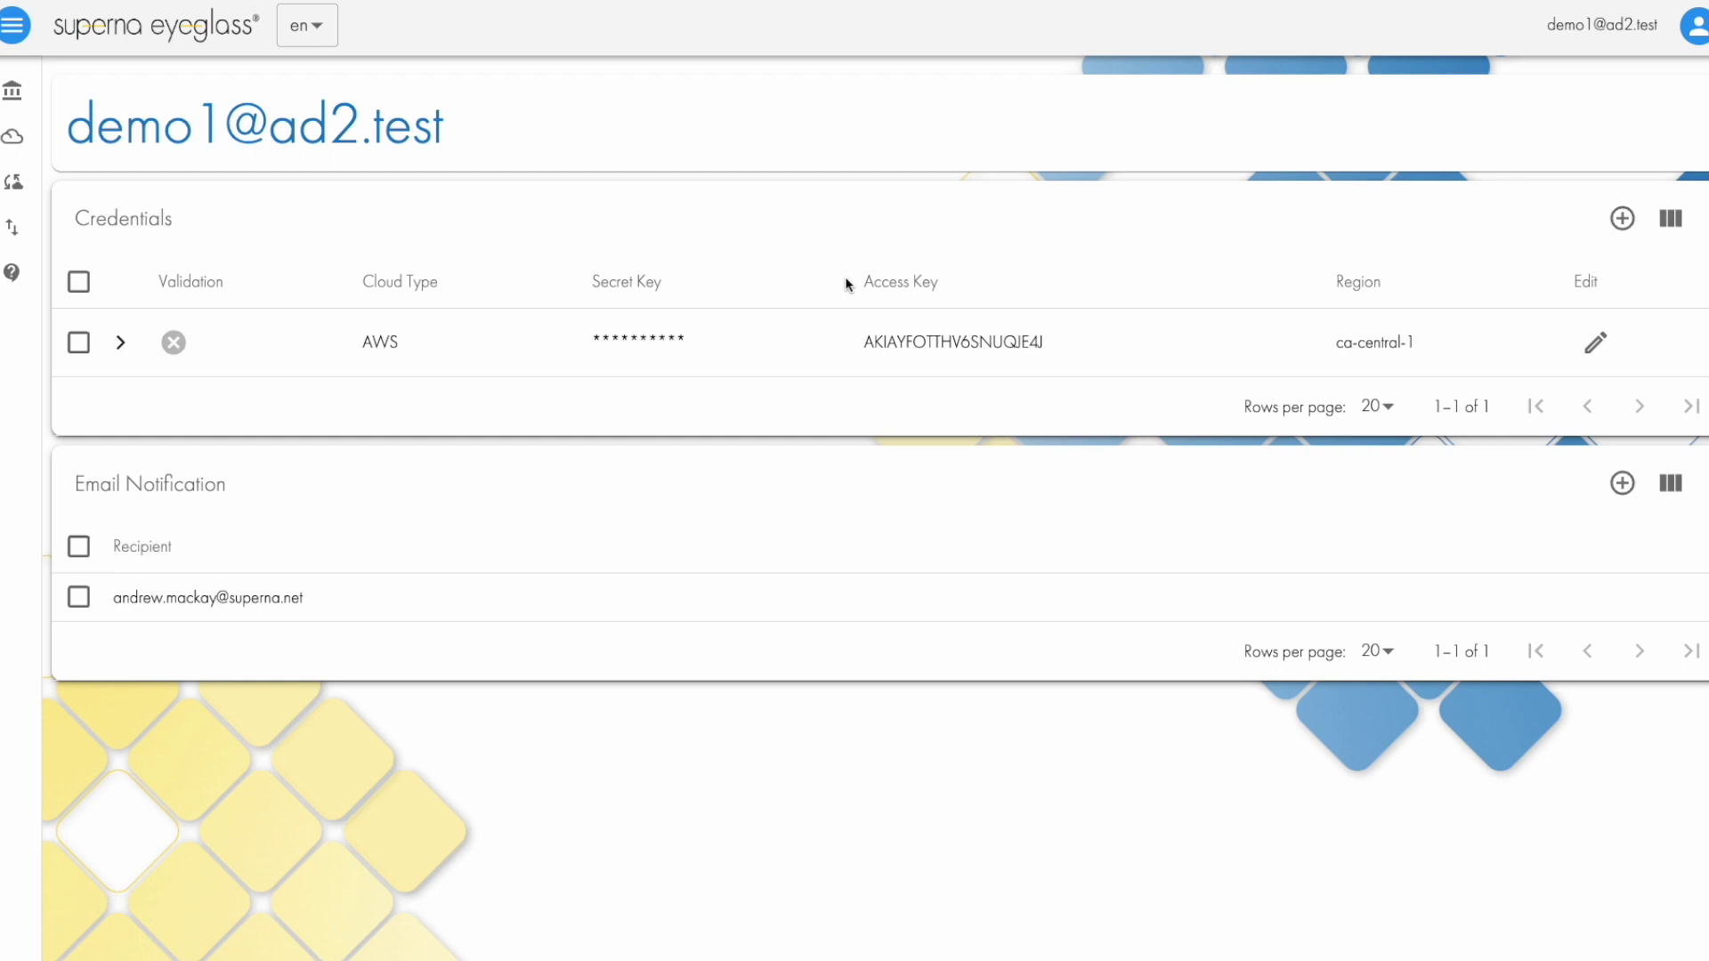
click(119, 343)
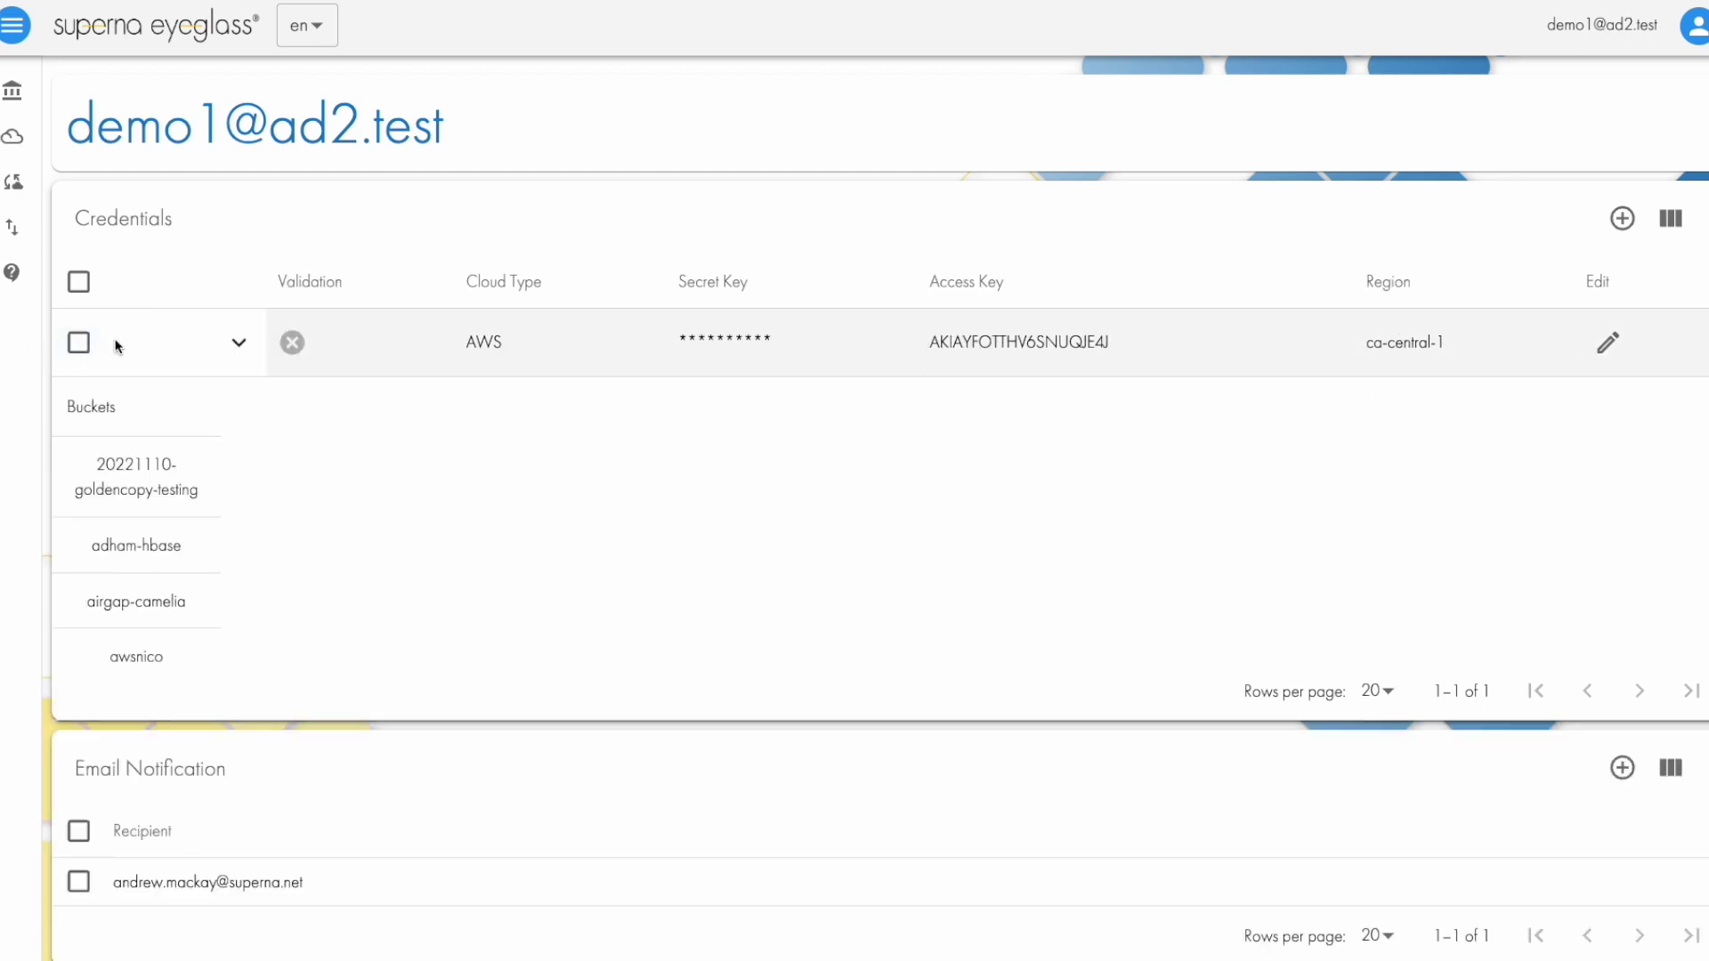
scroll(181, 519, down, 3)
scroll(181, 518, up, 3)
click(238, 346)
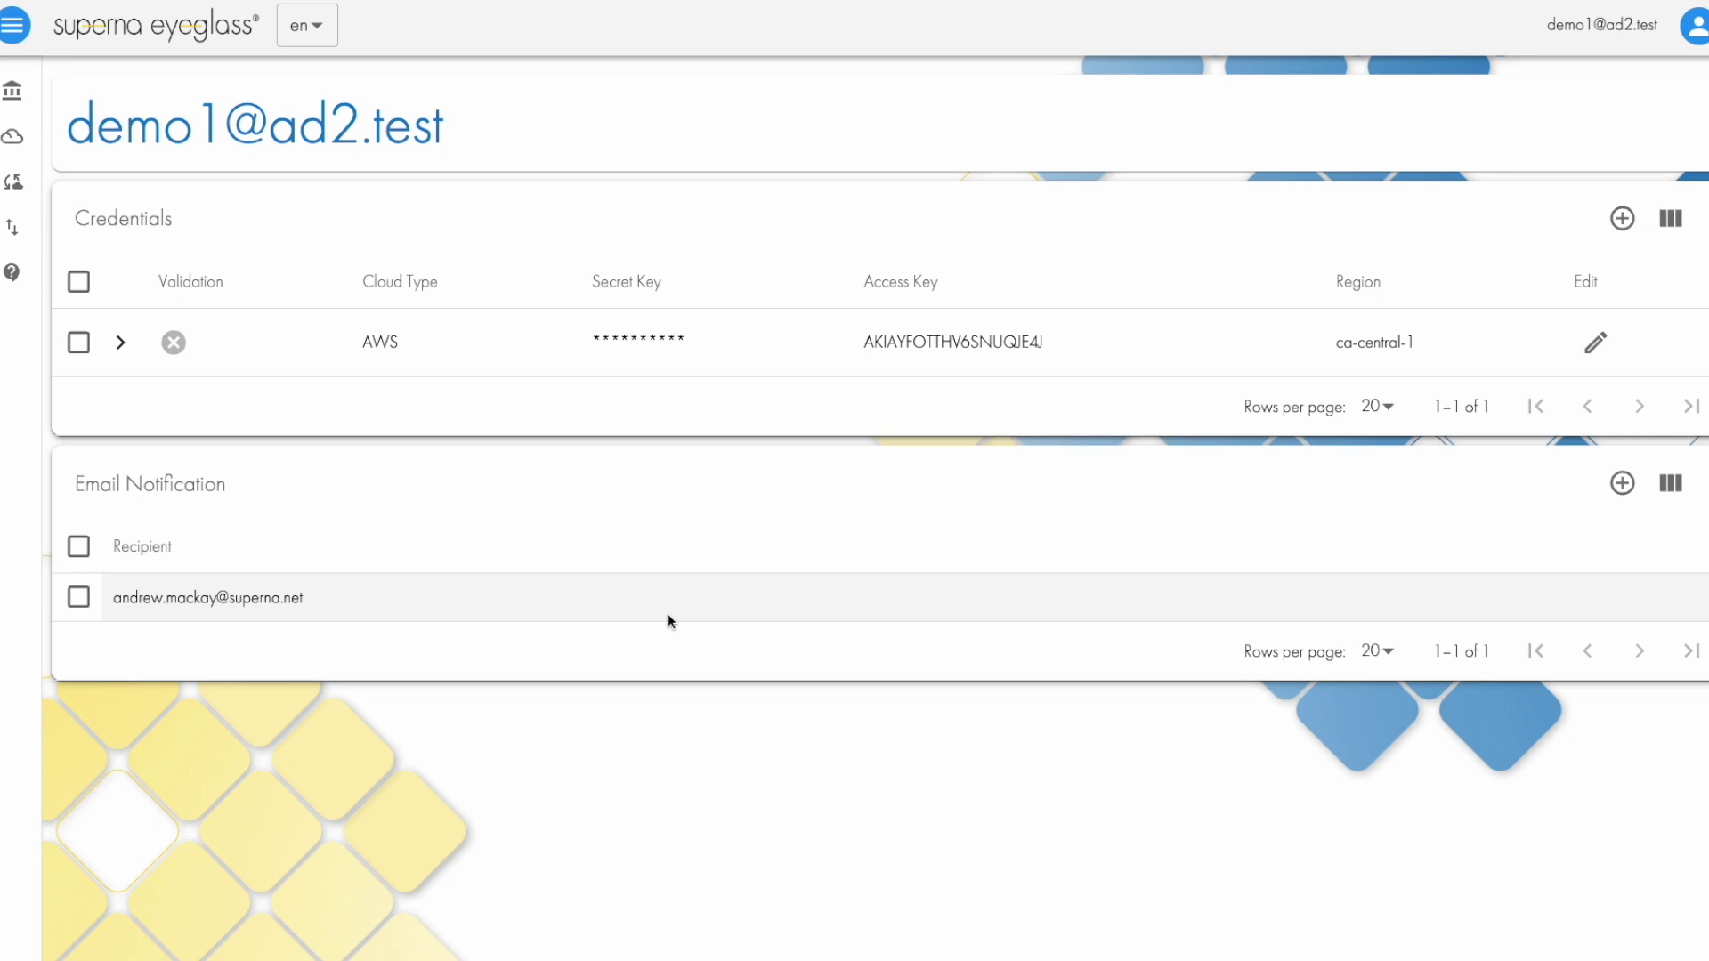
- Open the Cloud Browser for Data Mobility and select the smartarchiver-demo - ca-central-1 bucket
click(26, 183)
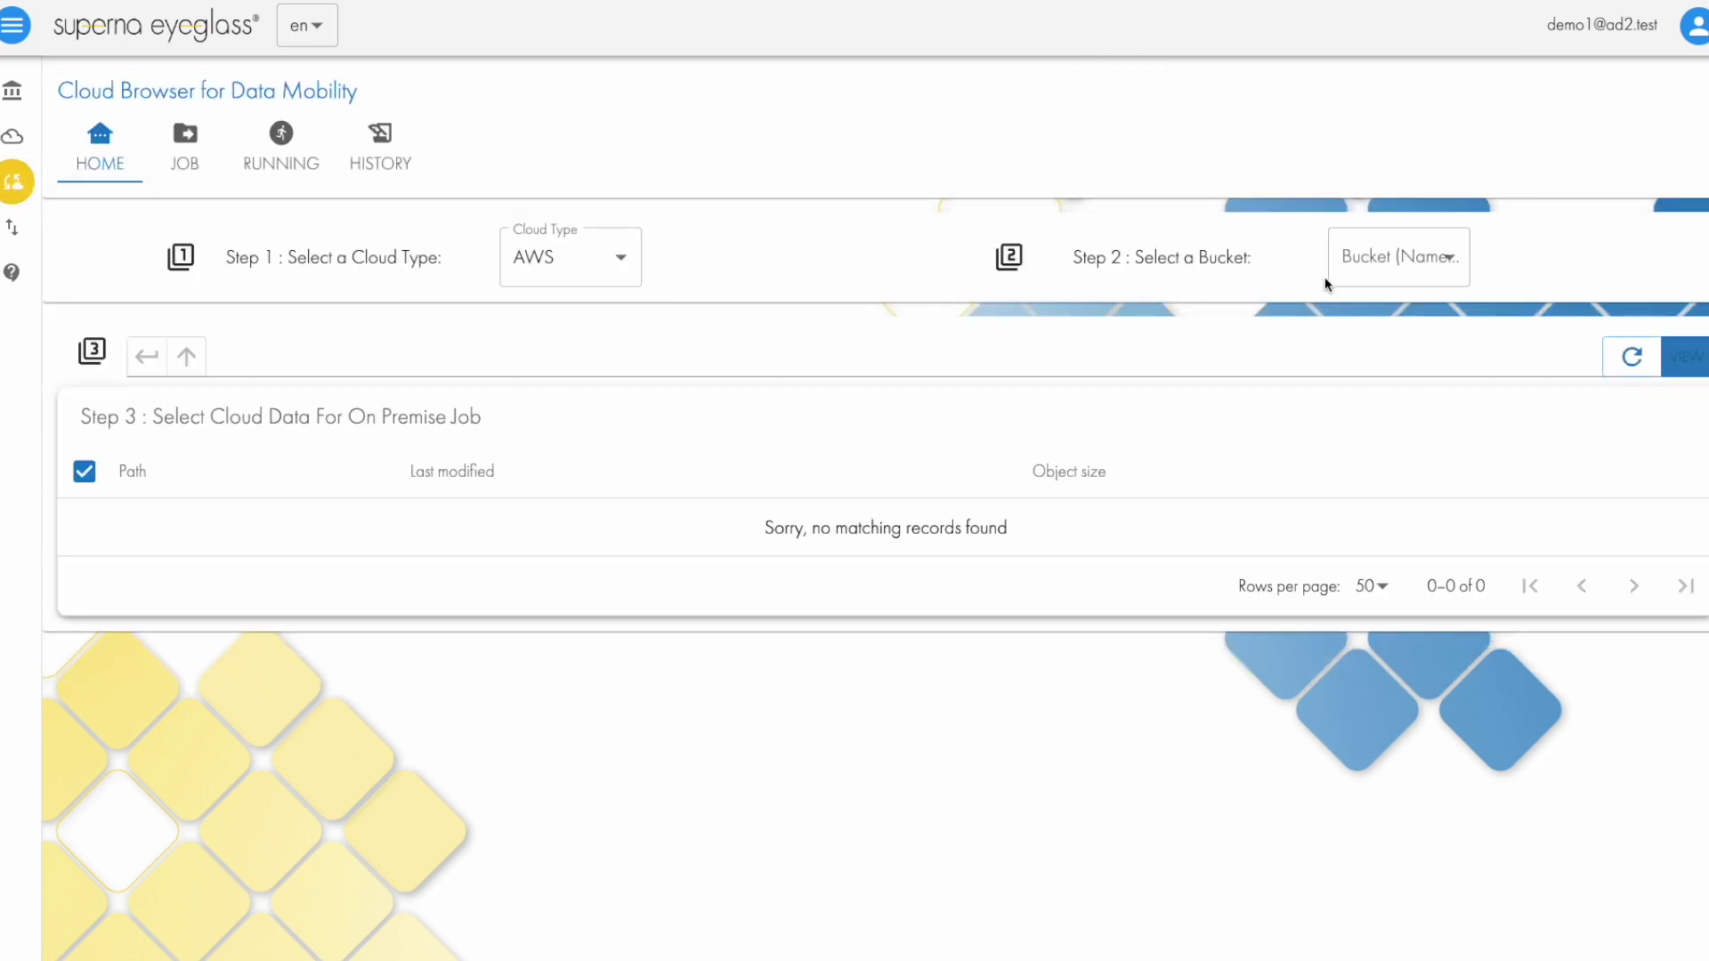
click(1438, 260)
scroll(1380, 480, down, 8)
scroll(1381, 478, down, 12)
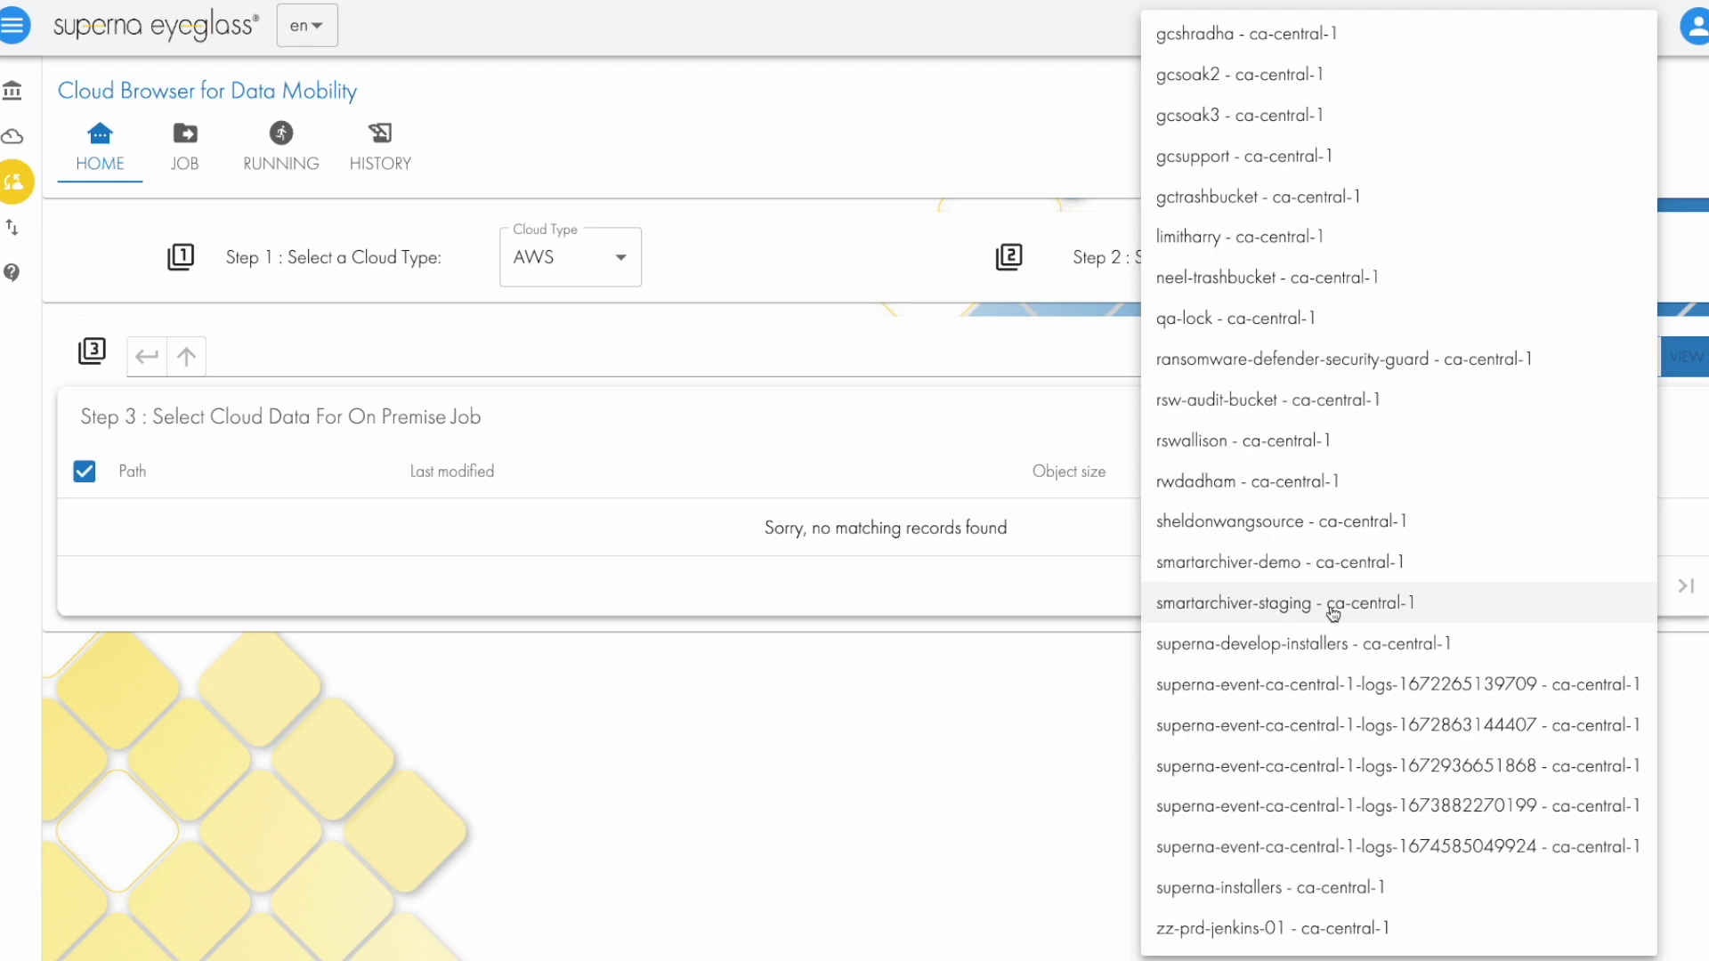
click(1295, 565)
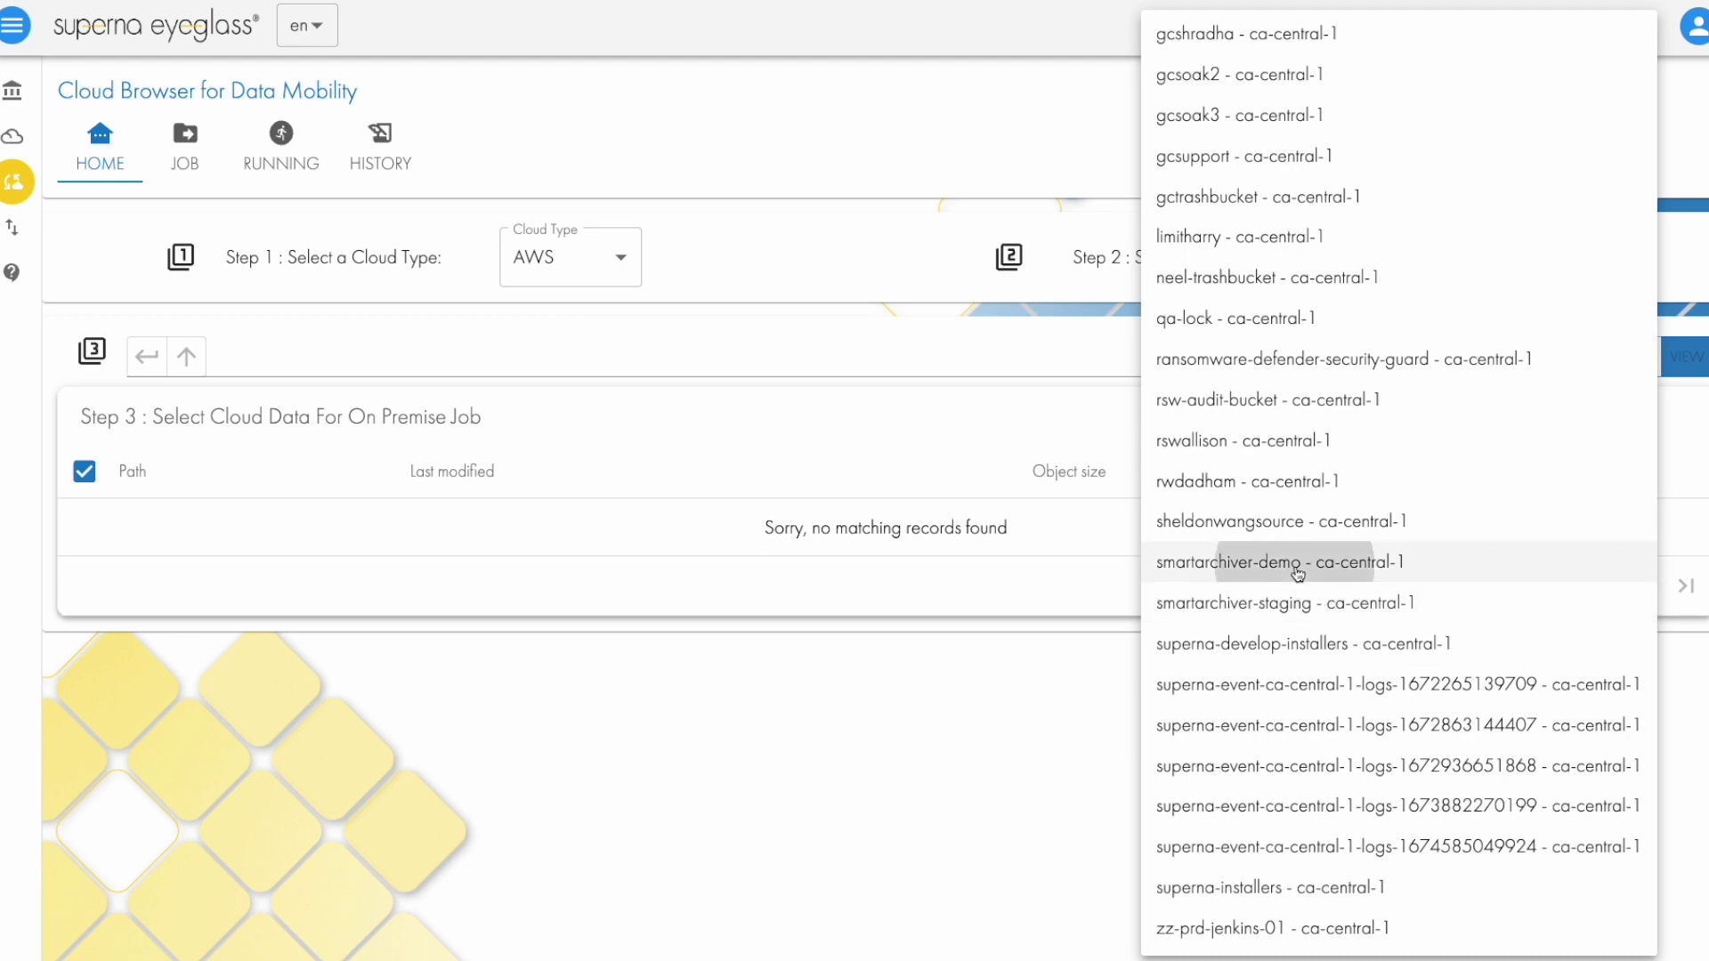
- Navigate in the bucket to the folder gcsource/ifs/projects/projectA/smallfiles
click(226, 528)
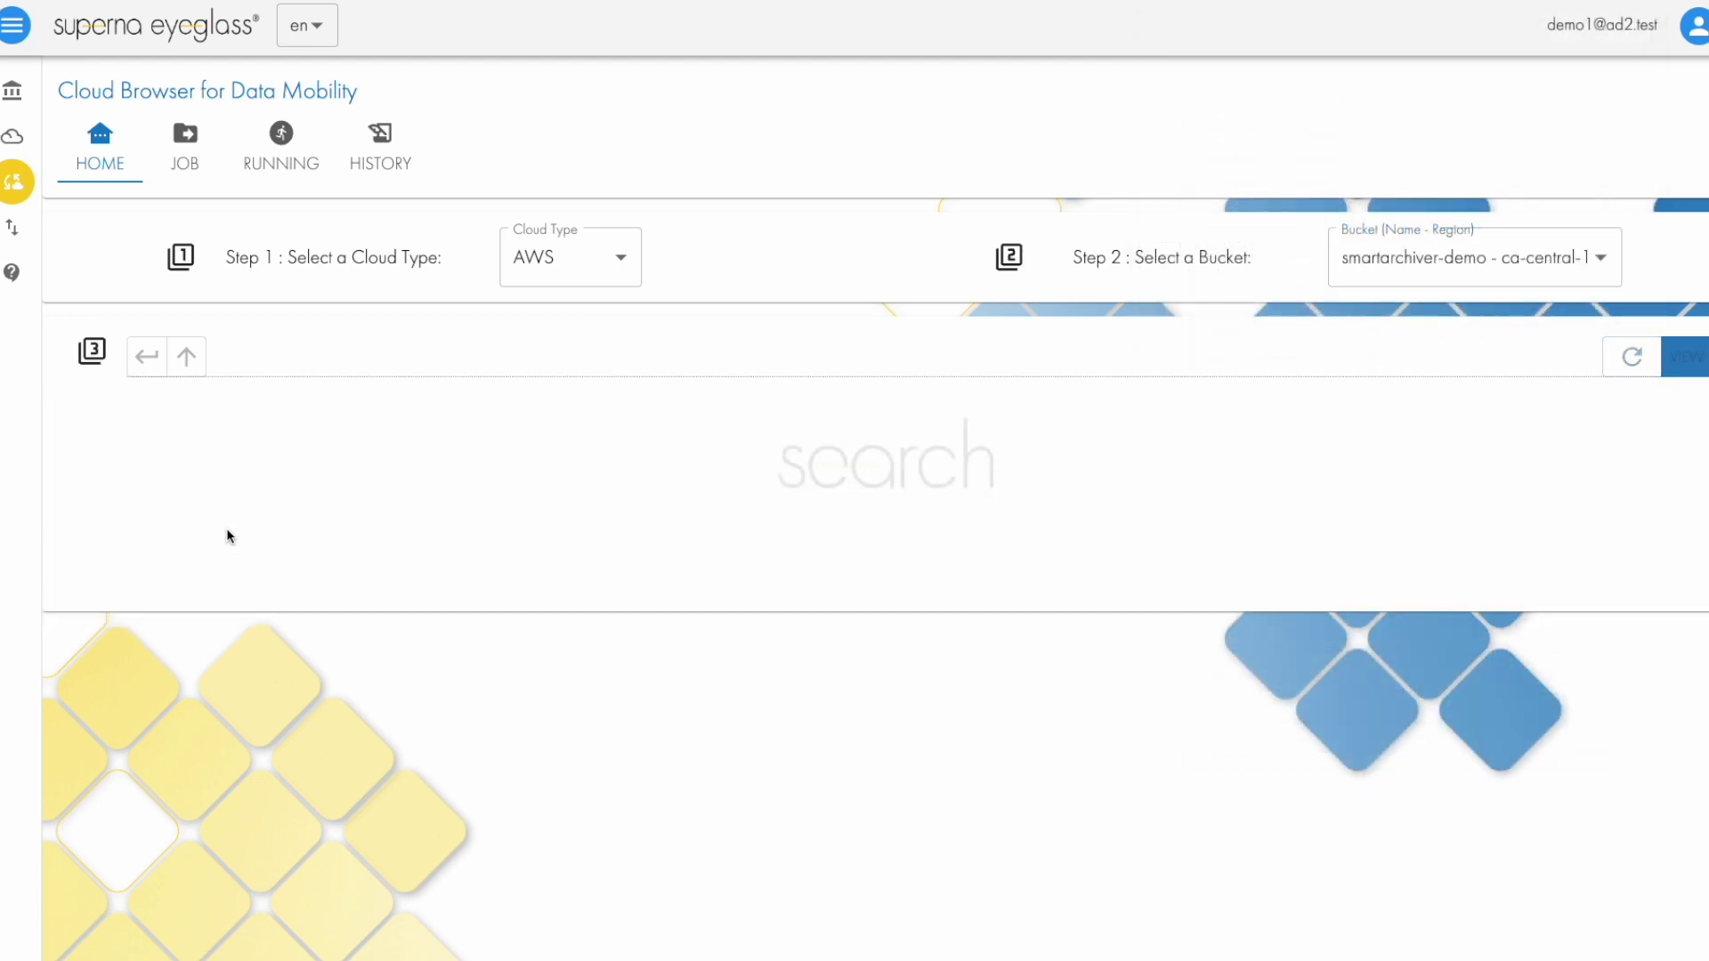
click(172, 527)
click(163, 534)
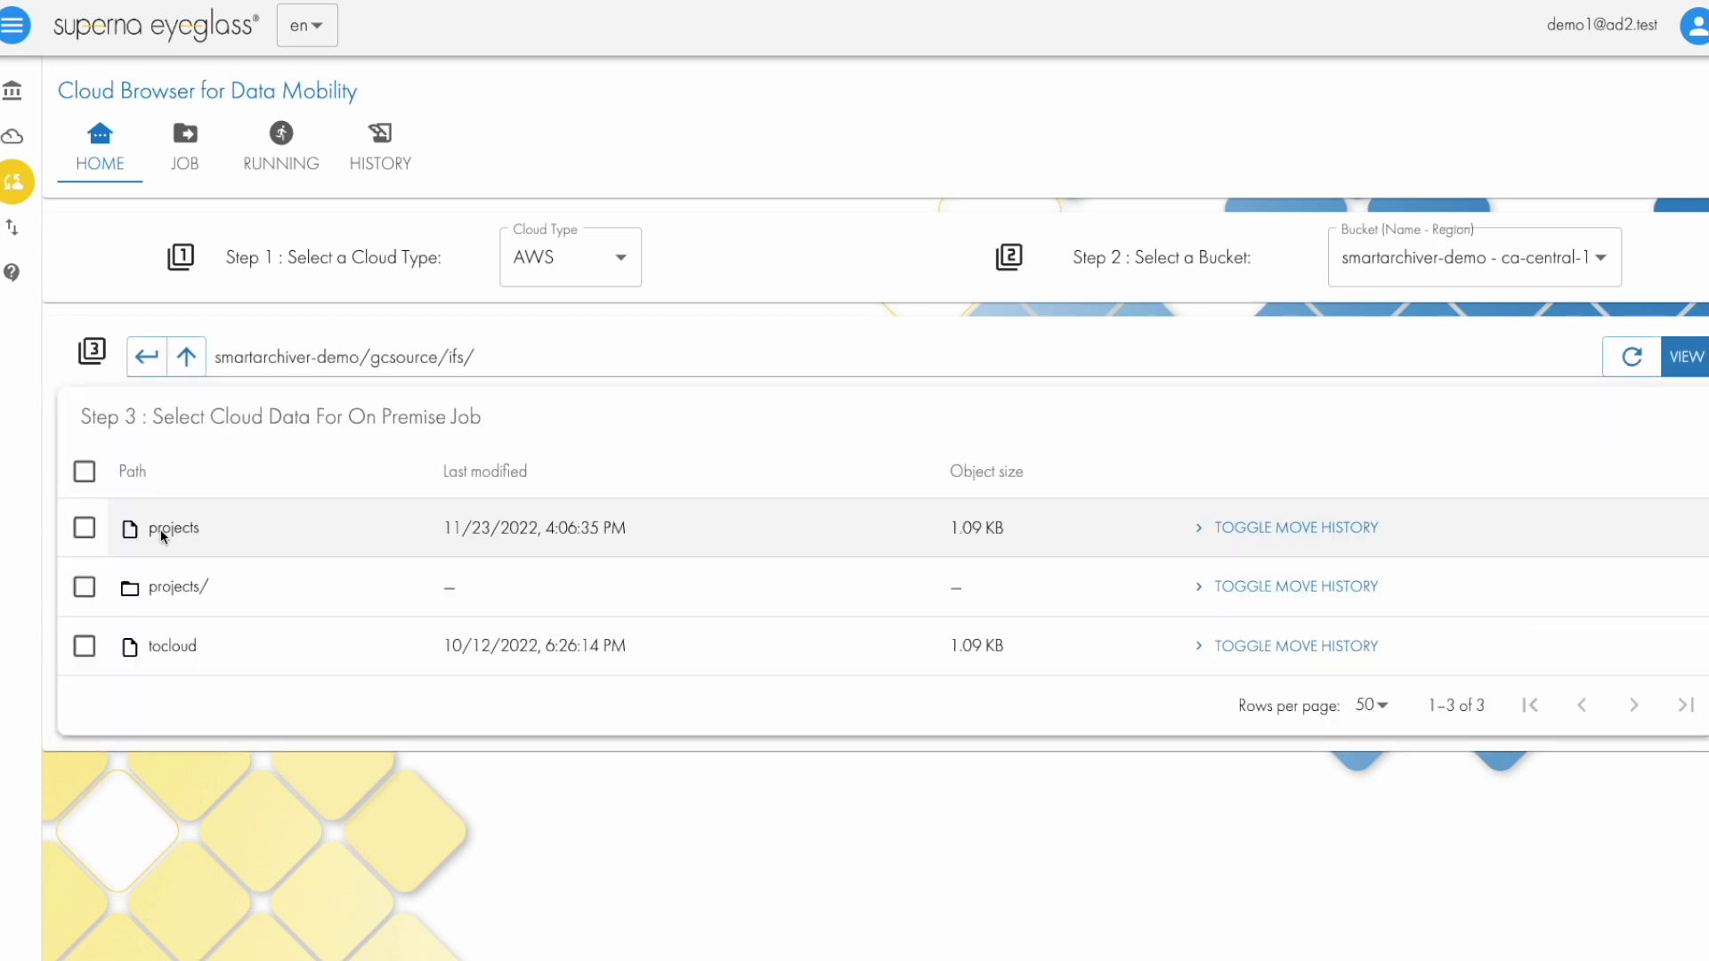
click(166, 585)
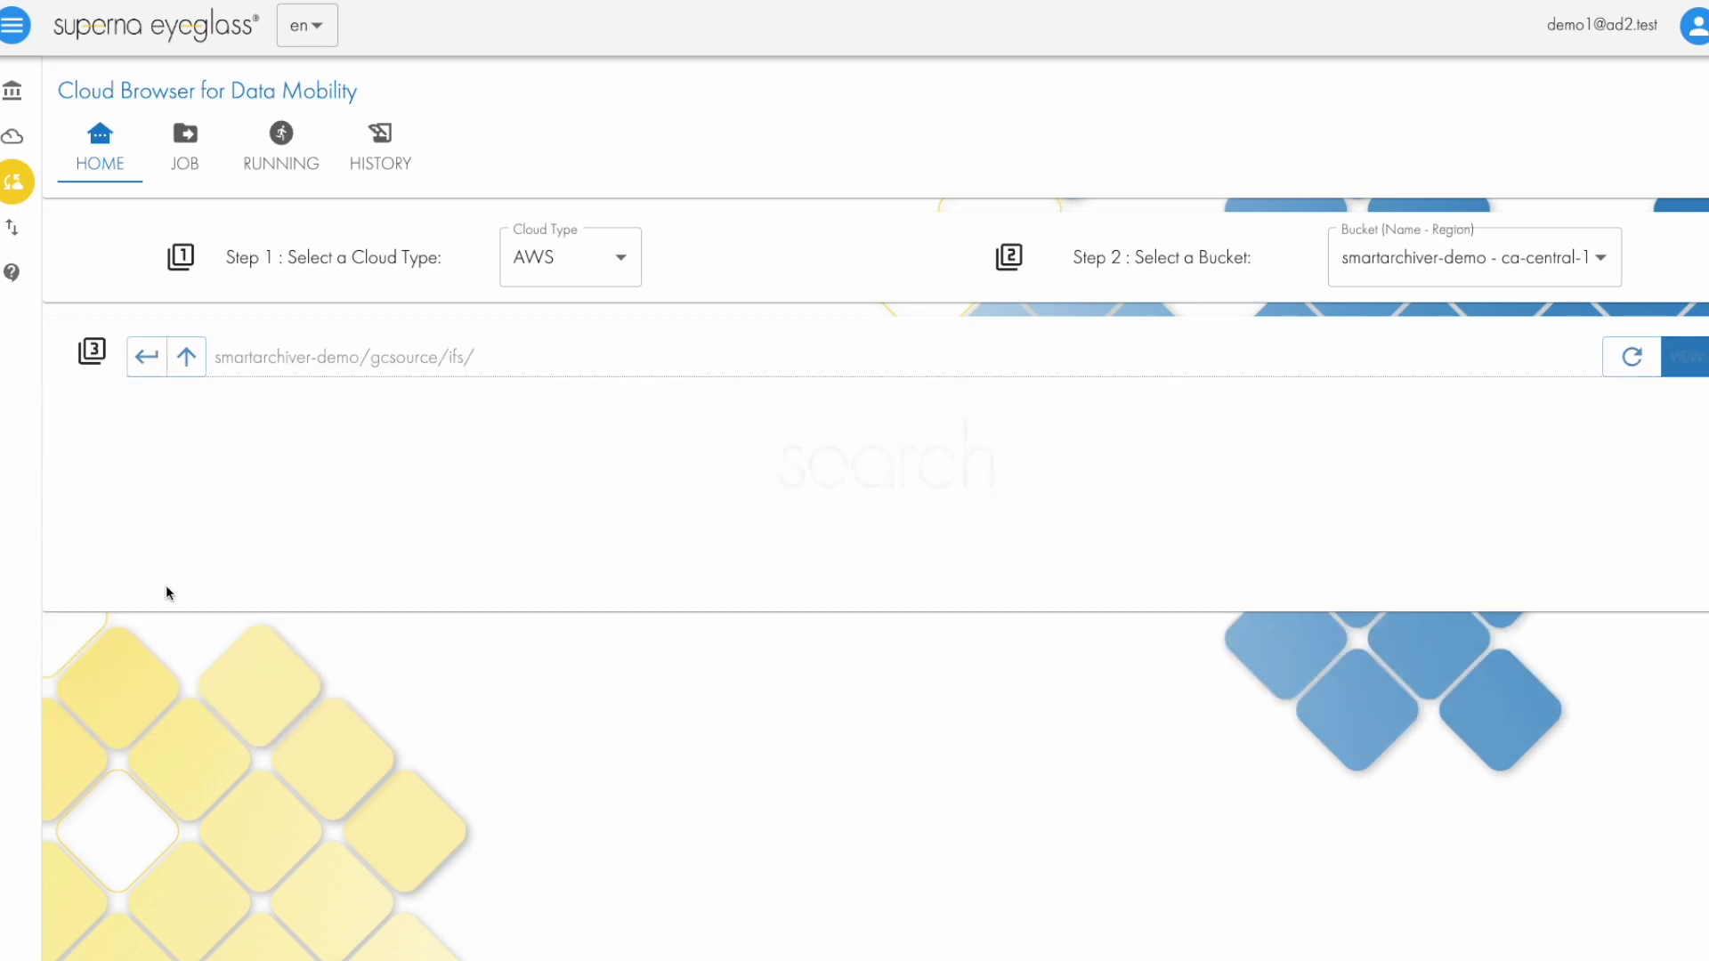
click(175, 584)
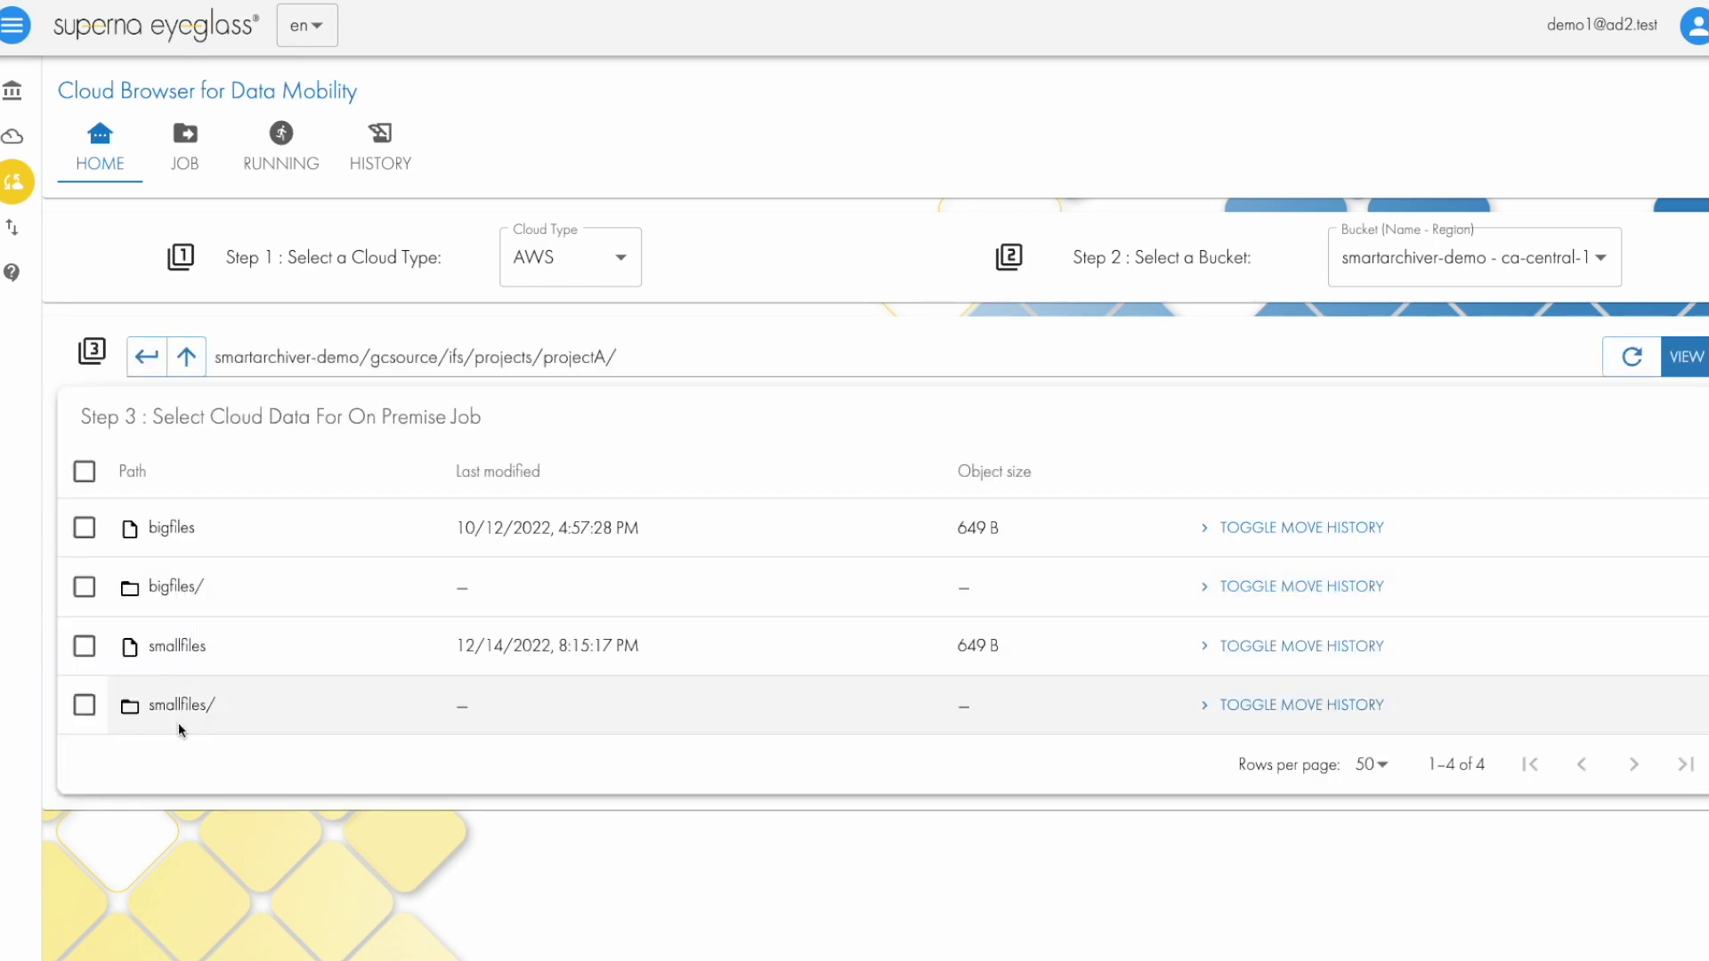
click(182, 703)
- Select all the files in the smallfiles folder and add them to the job
scroll(328, 660, down, 2)
scroll(332, 671, up, 2)
click(84, 471)
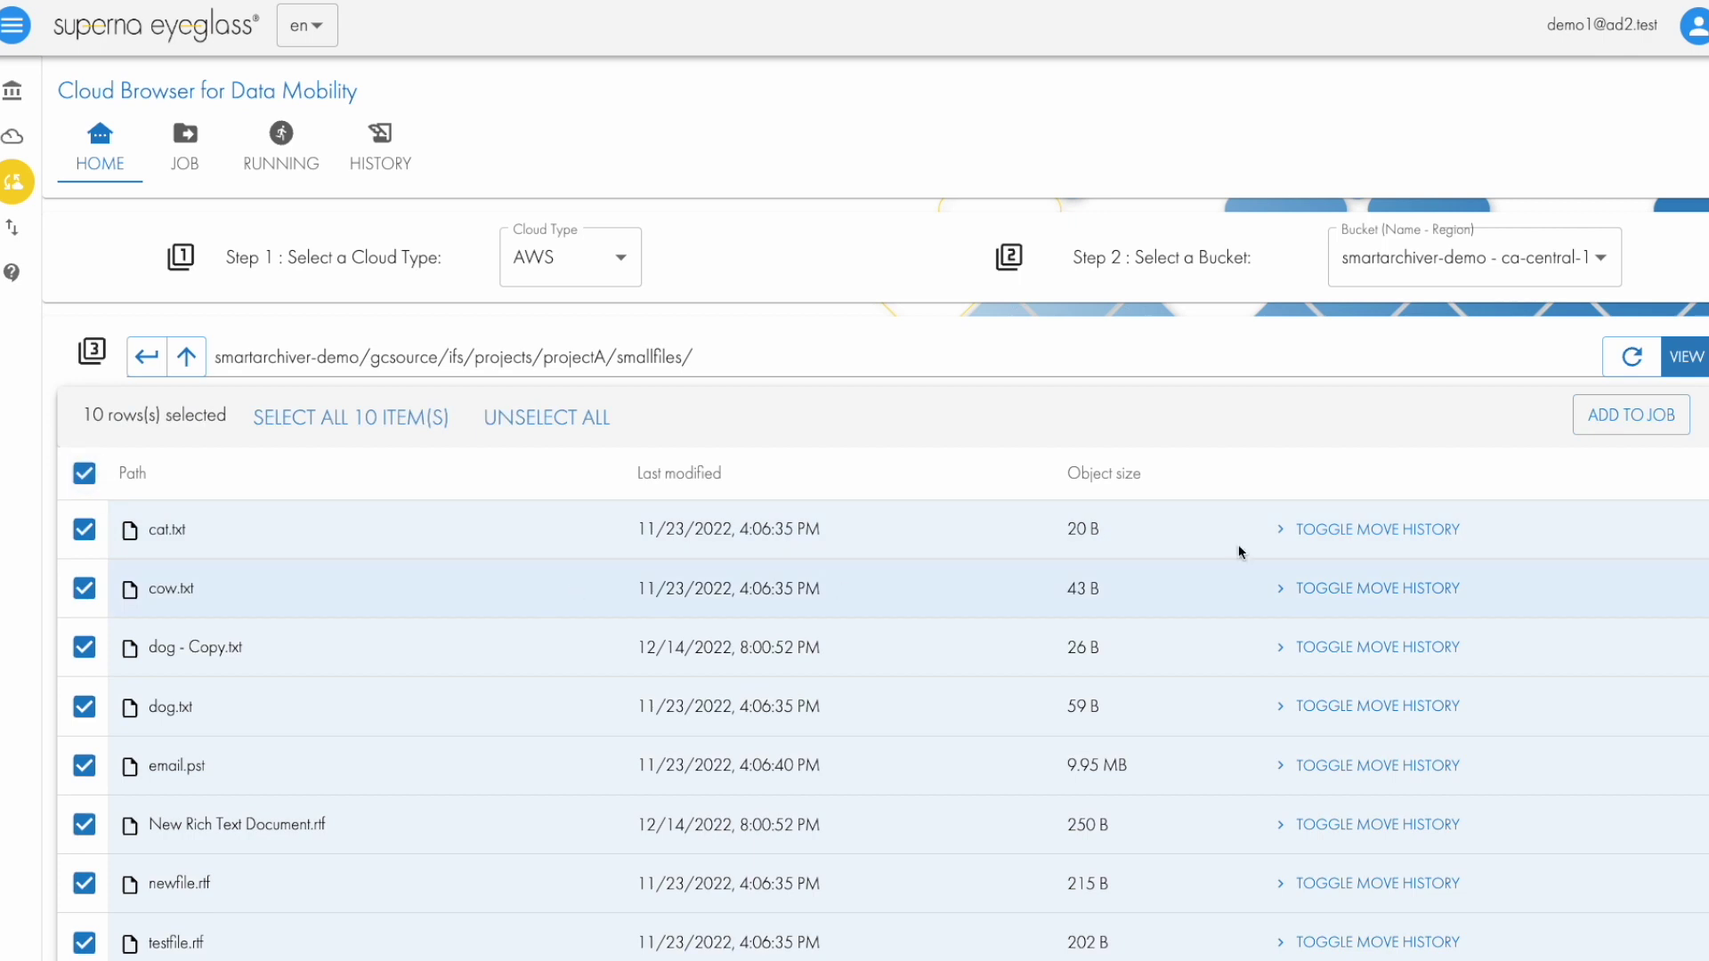
click(1622, 426)
- Review the files in the current job and remove cow.txt from it
click(185, 158)
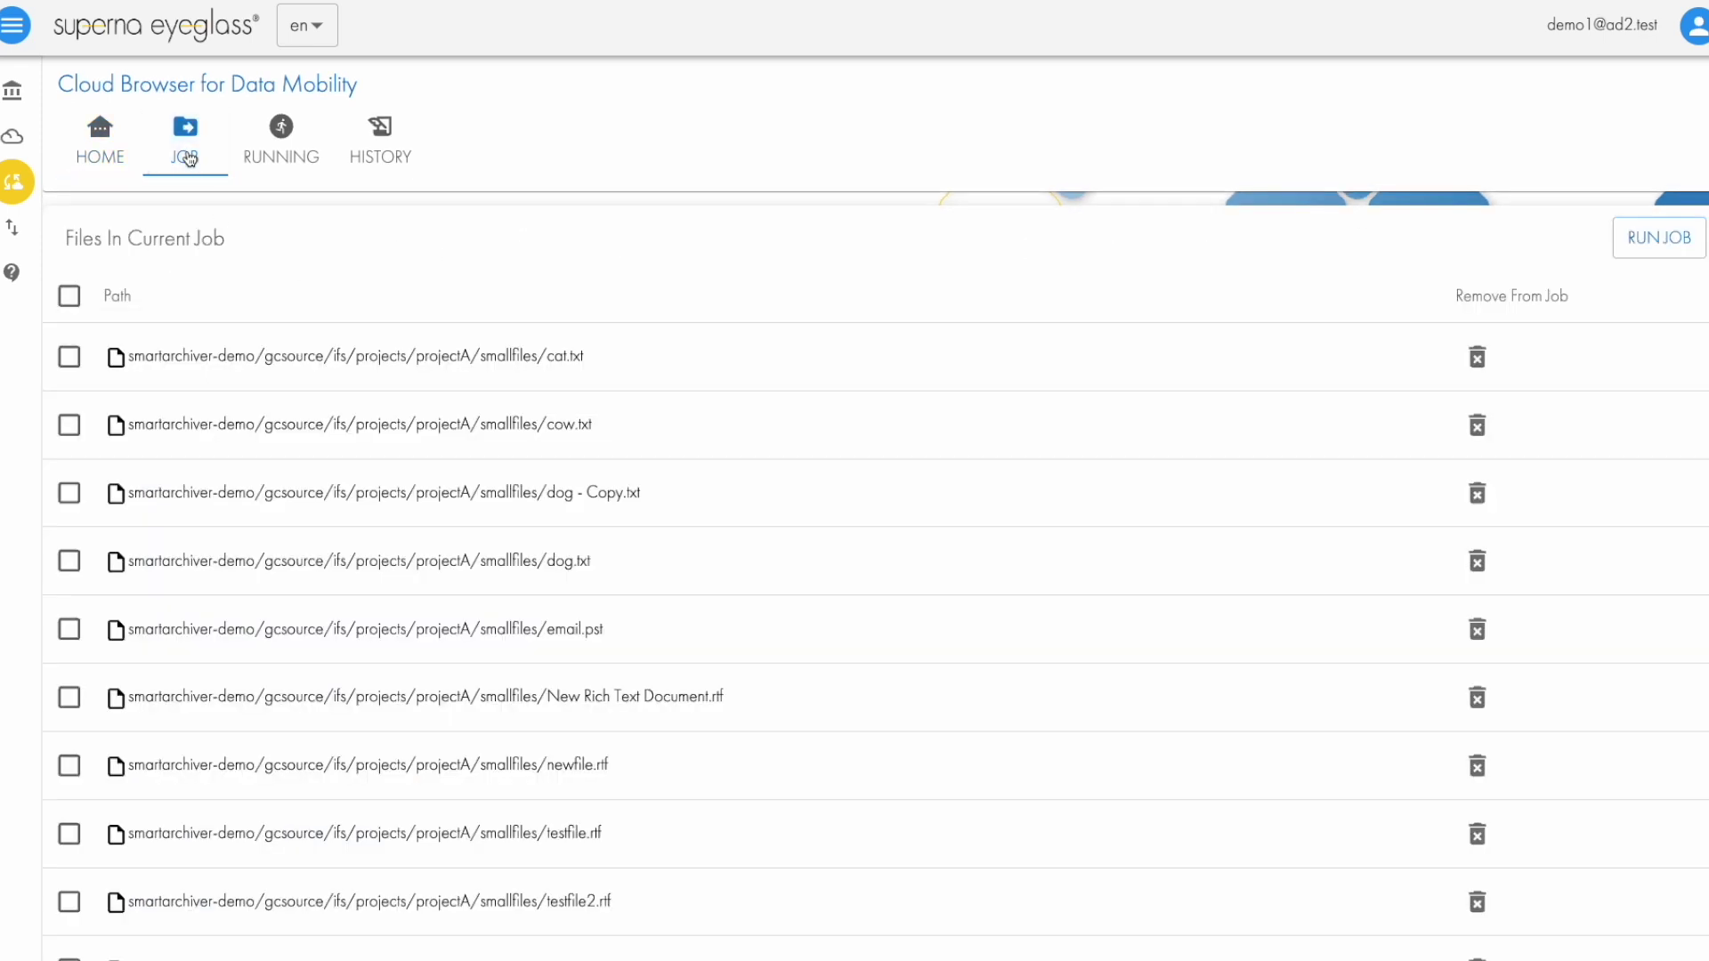
scroll(1015, 519, down, 1)
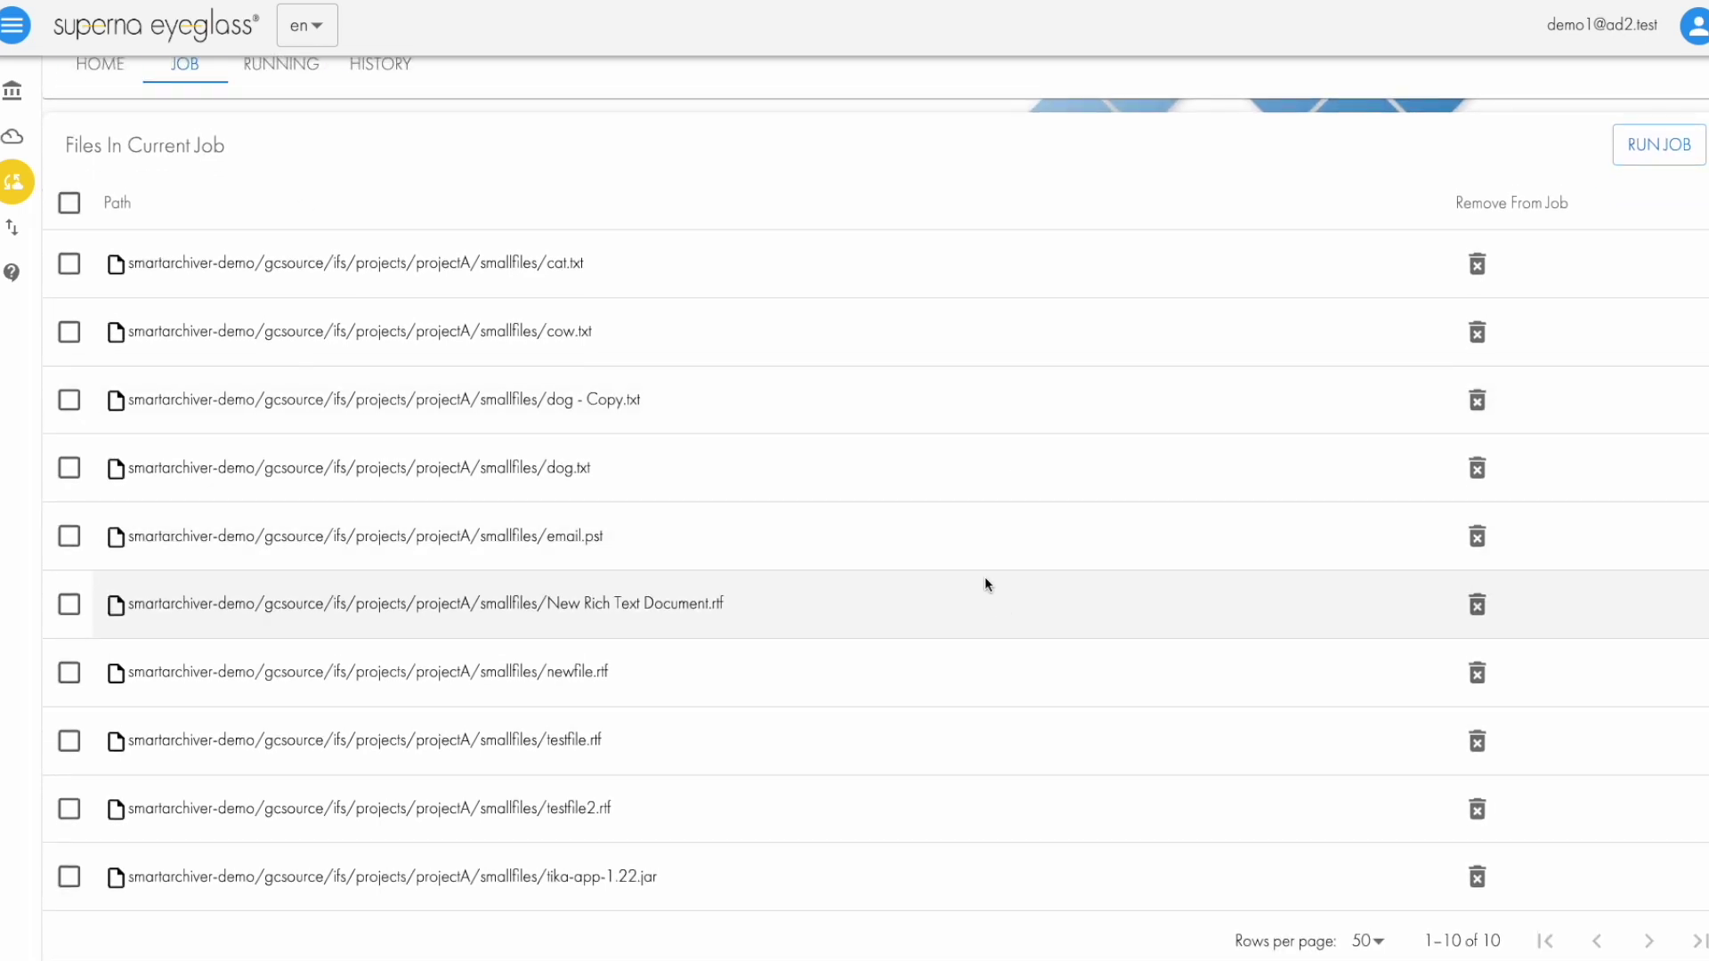
scroll(985, 577, up, 1)
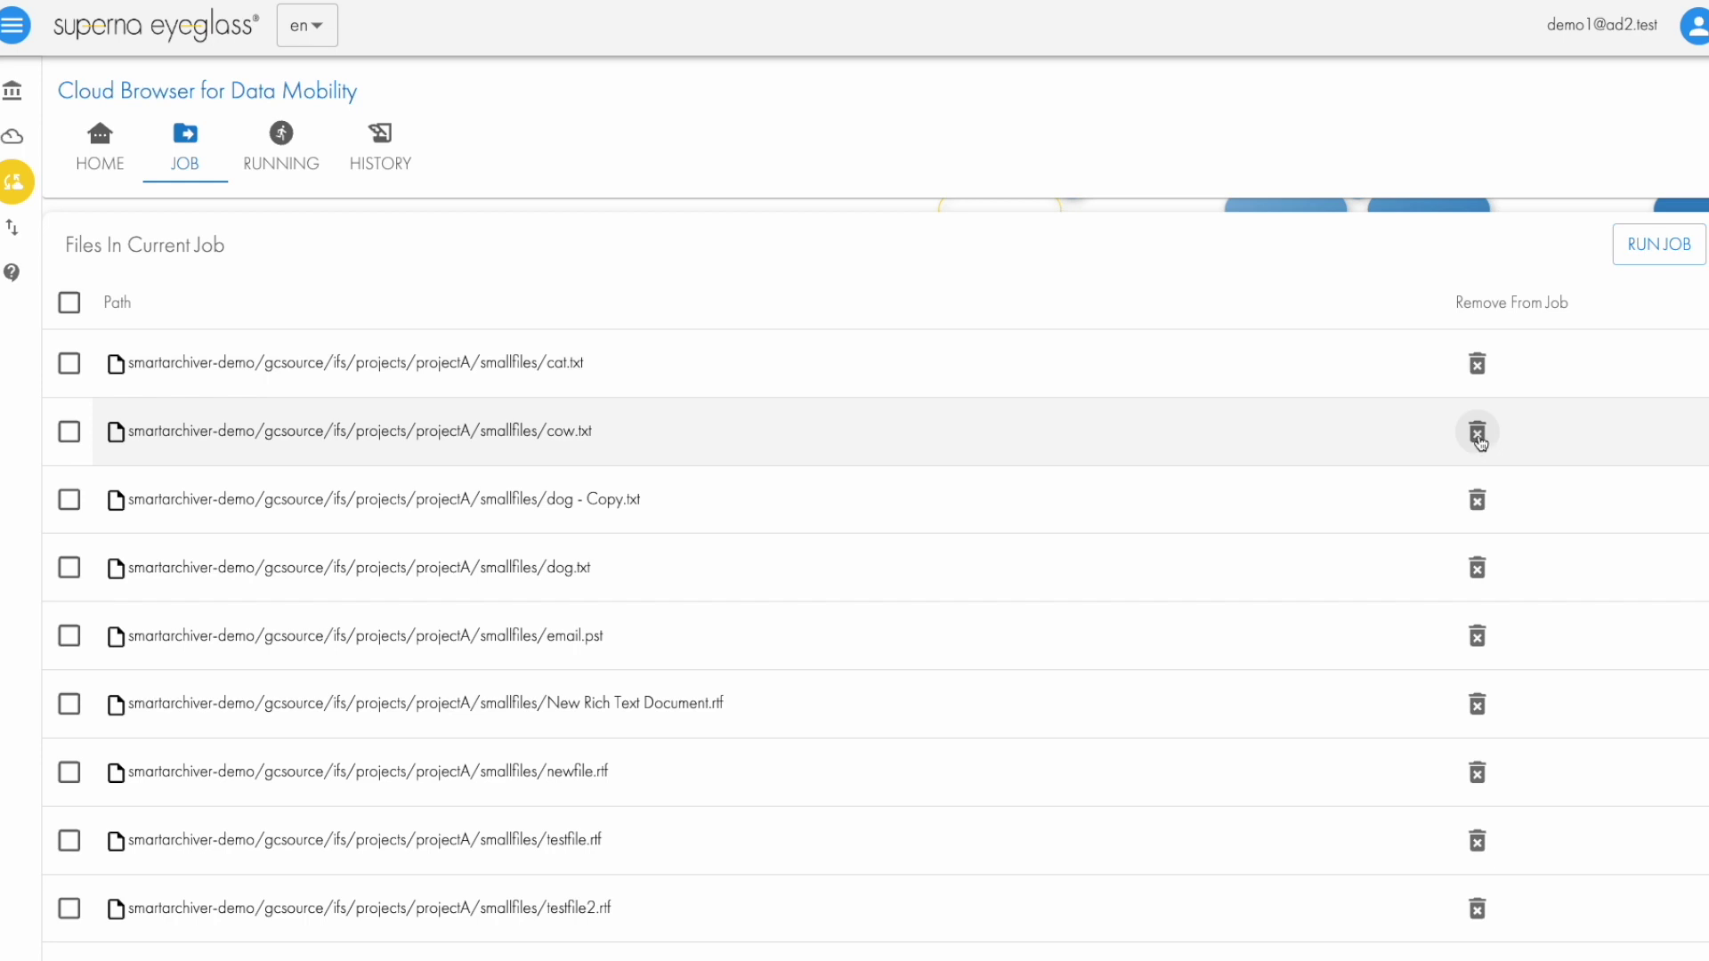
click(1478, 436)
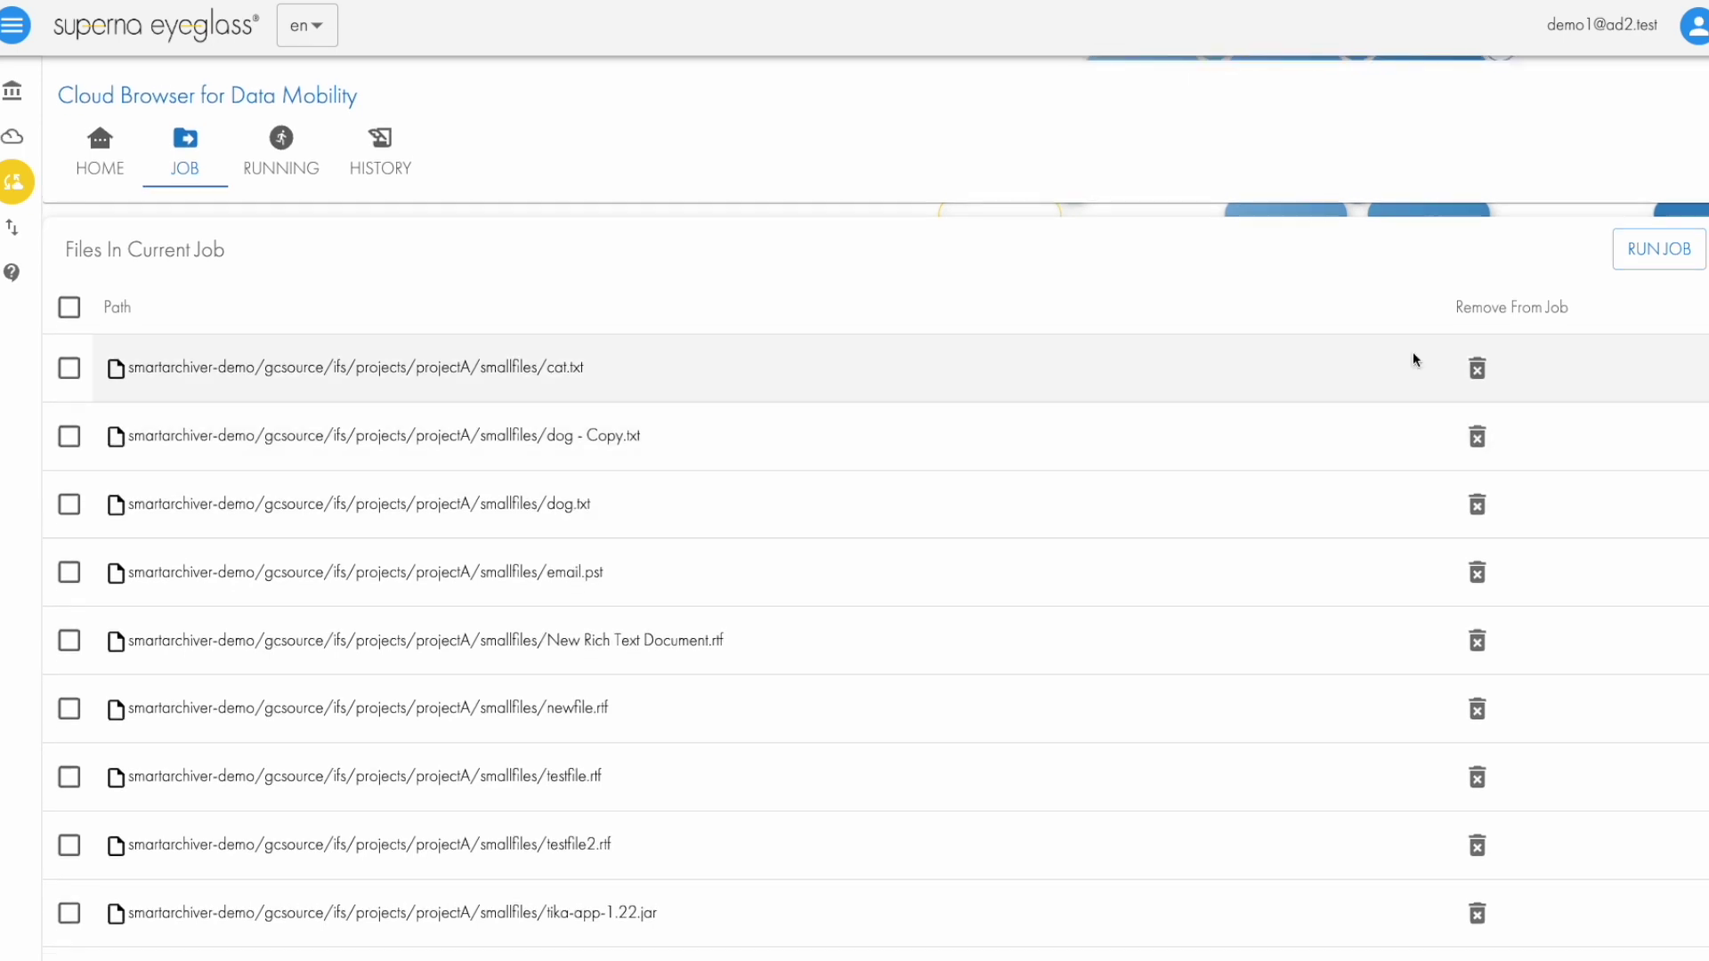
- Submit the job with job type Cloud to On Premise and destination gcdm-movie-a
click(1636, 249)
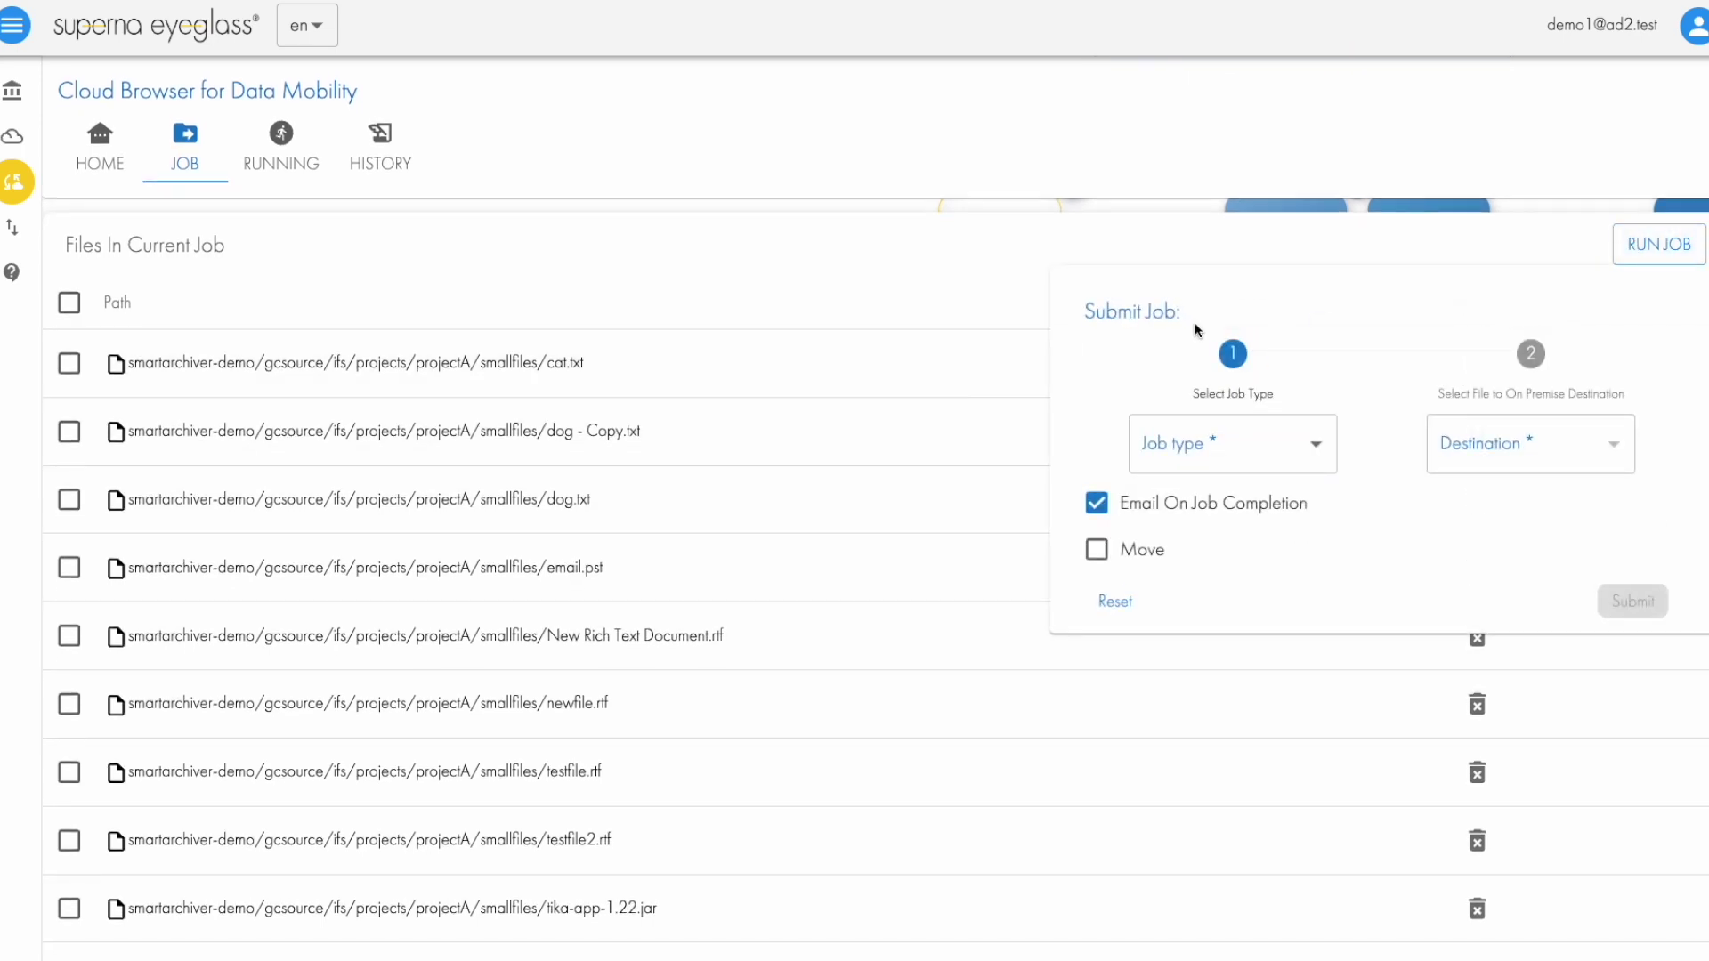
click(1276, 454)
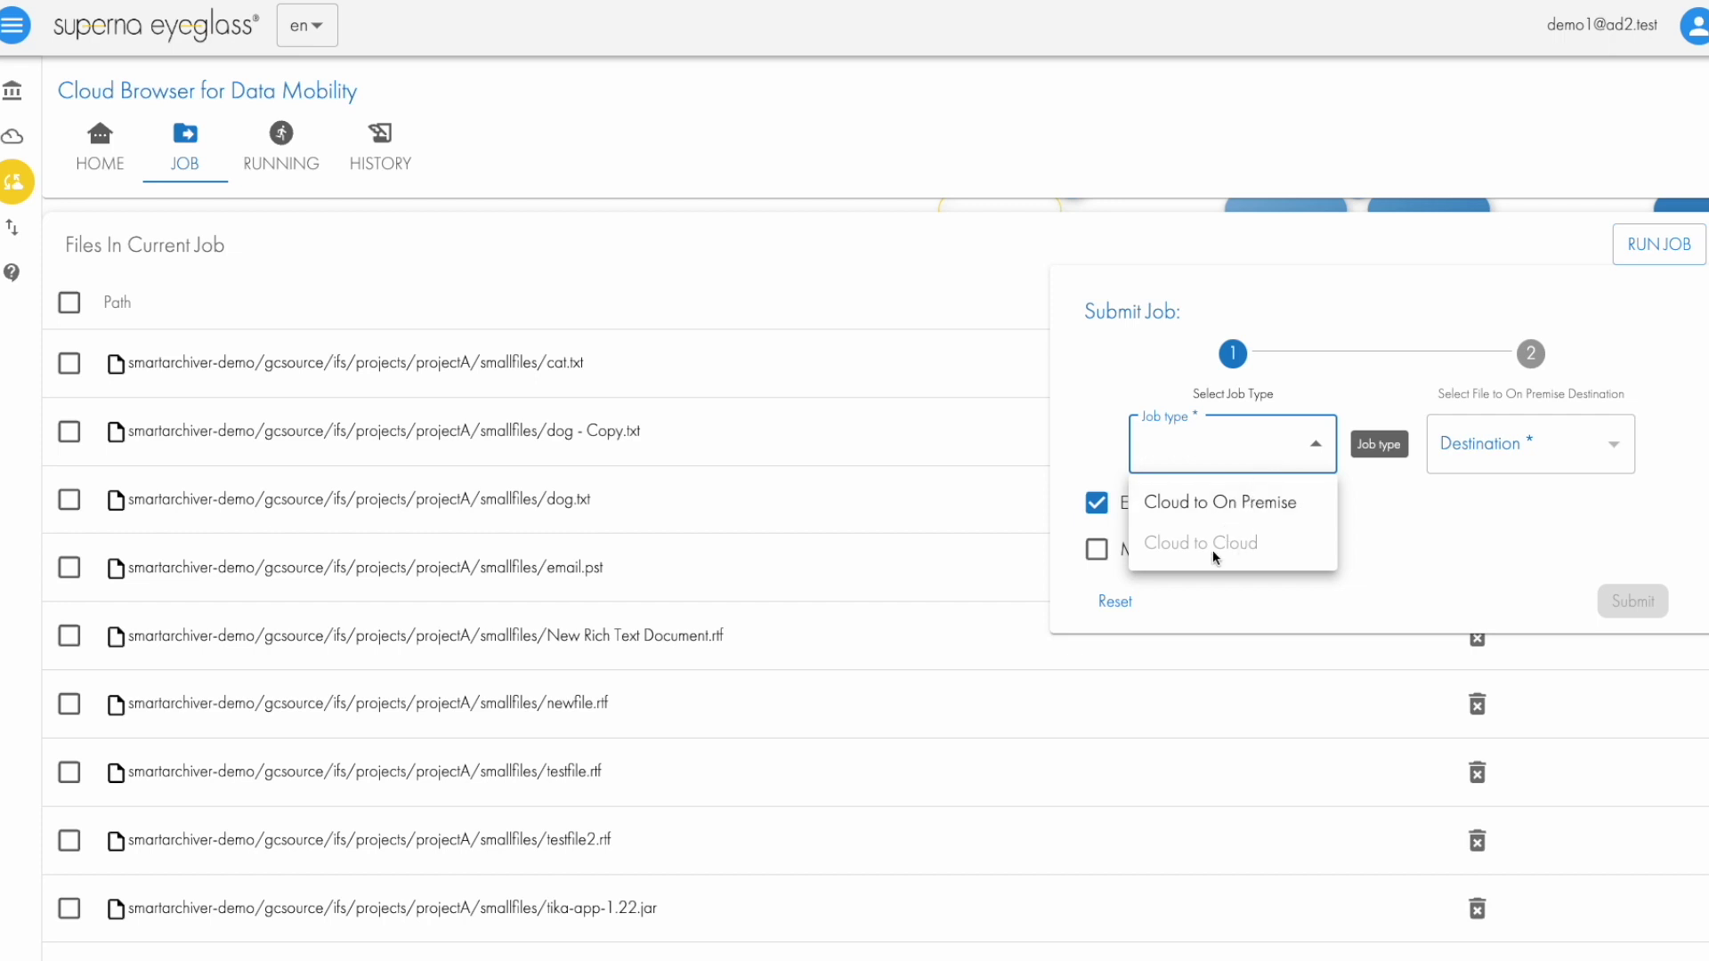
click(1239, 515)
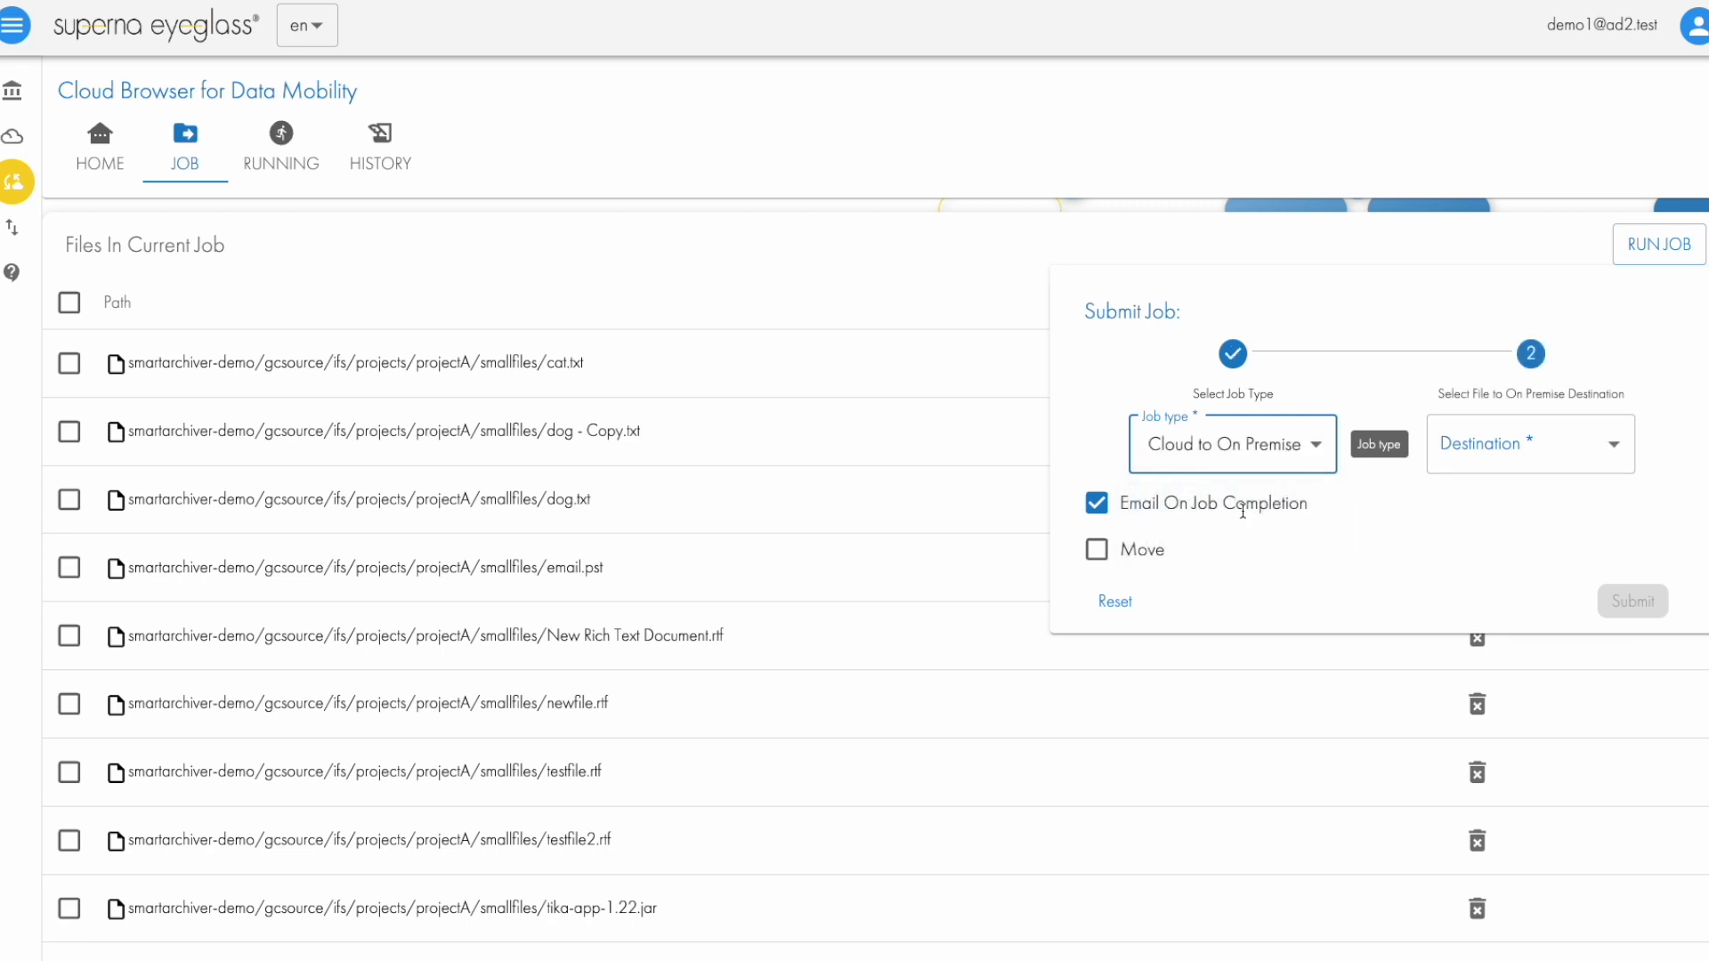
click(1566, 454)
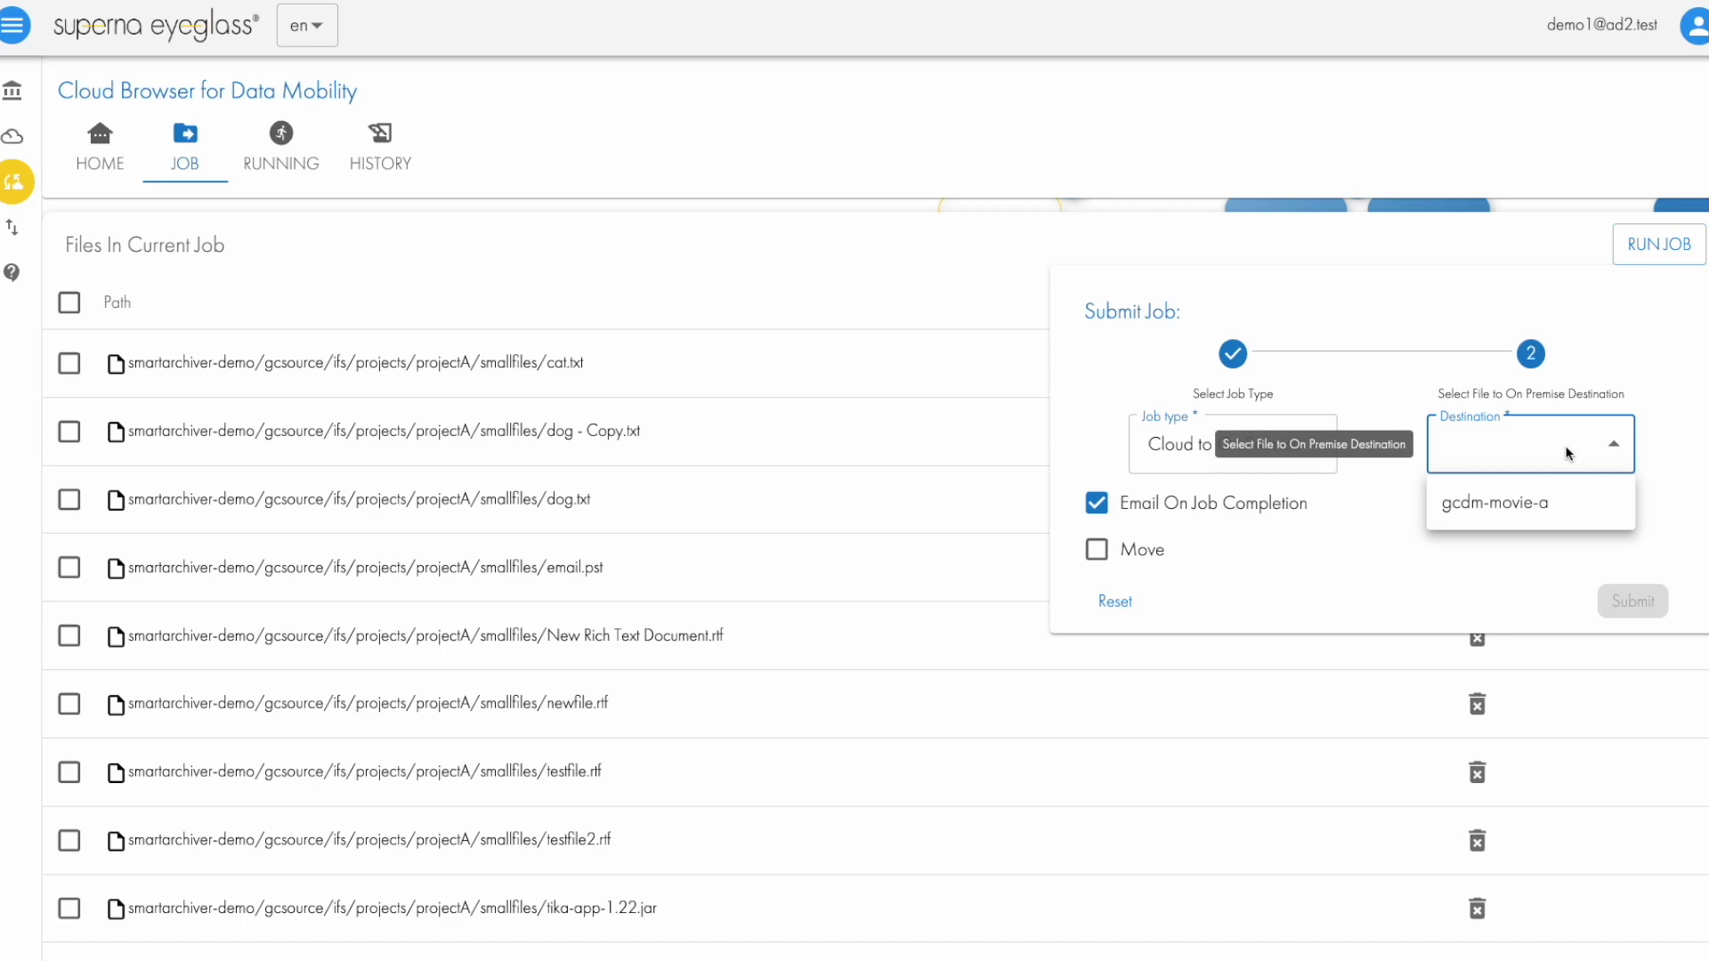
click(1525, 505)
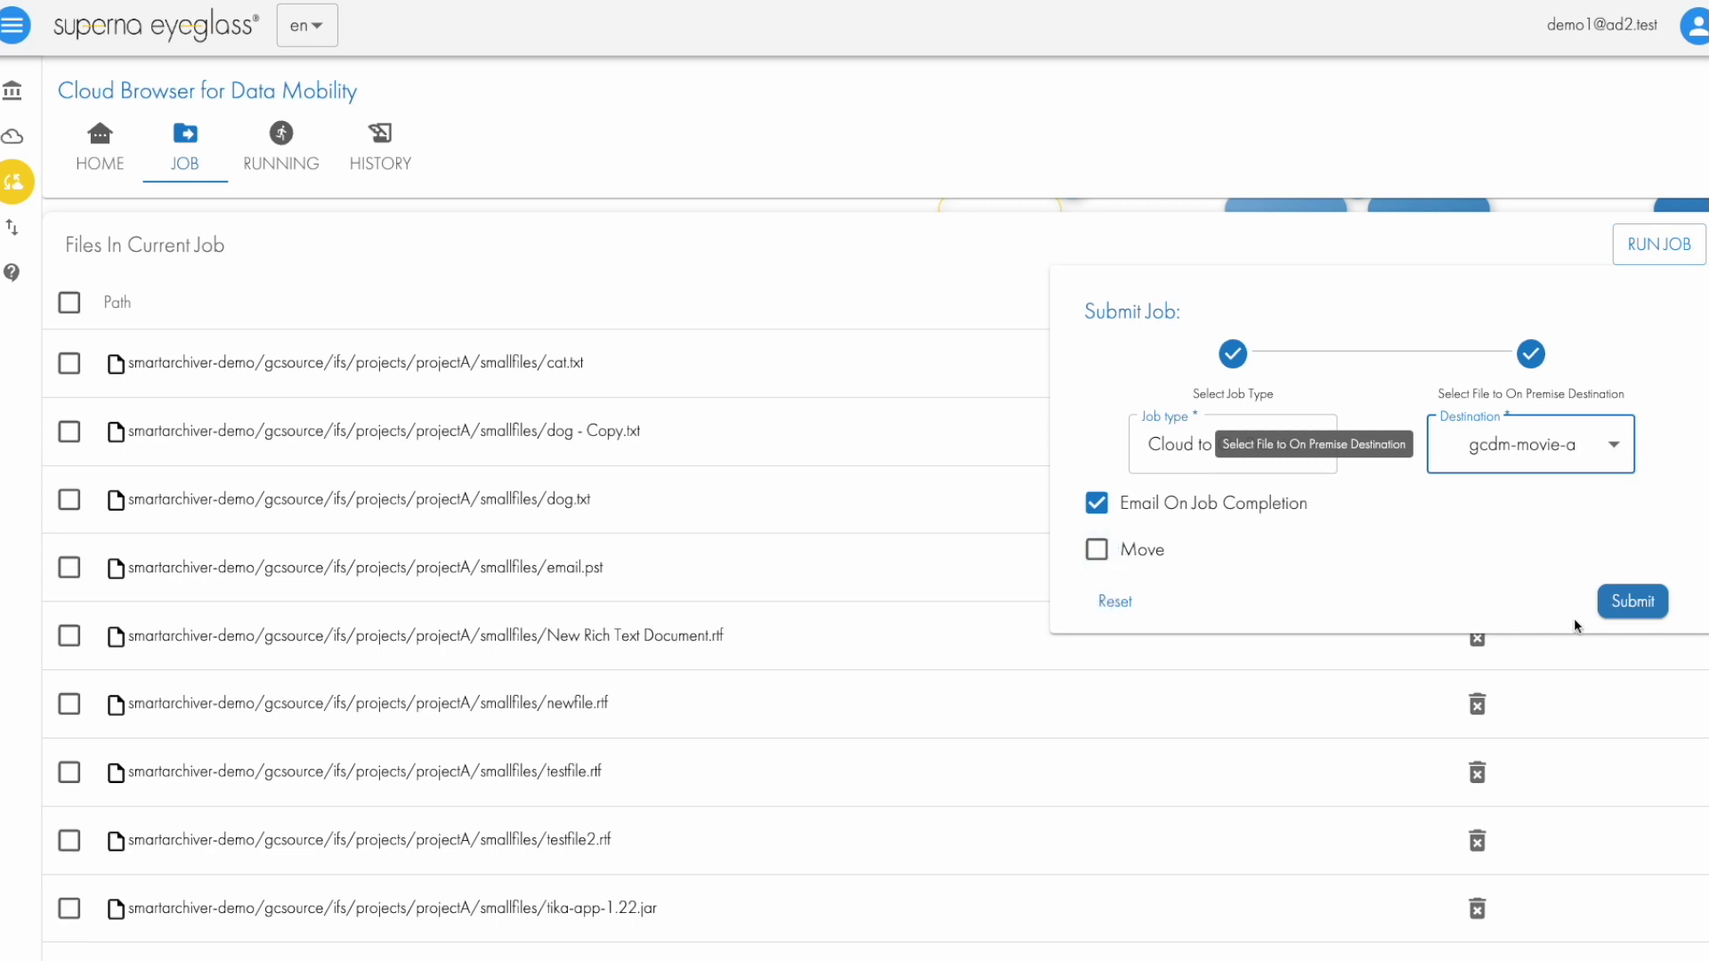
click(1627, 601)
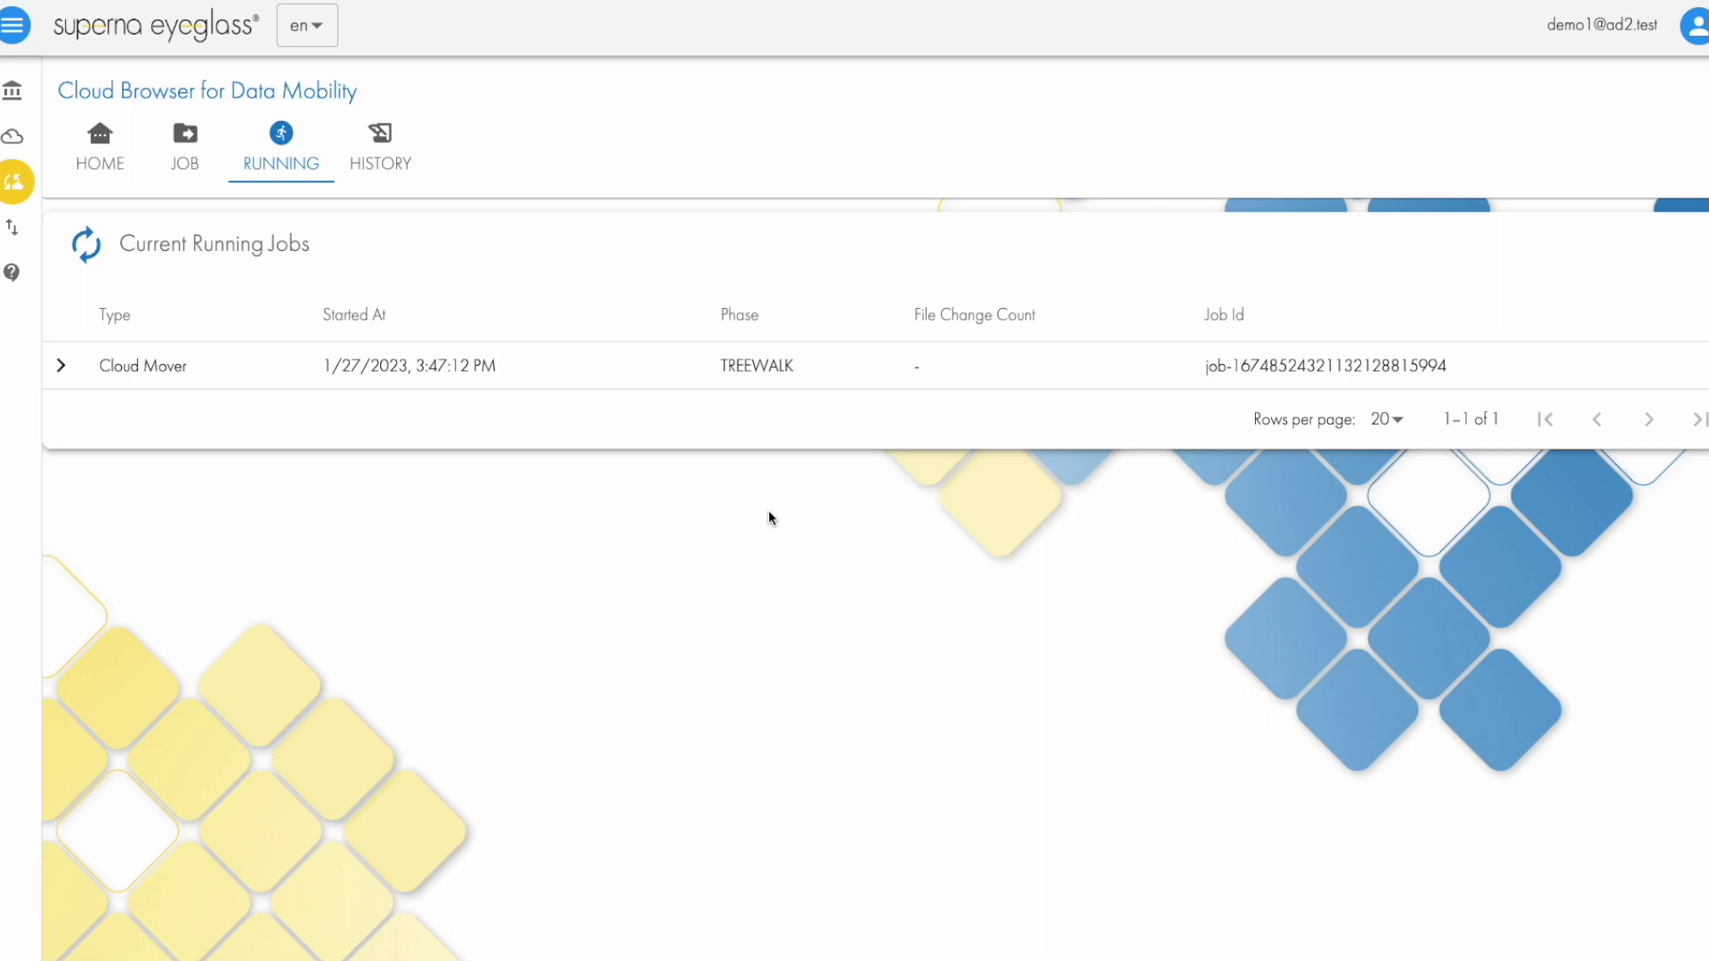
- Expand the details of the running Cloud Mover job
click(61, 367)
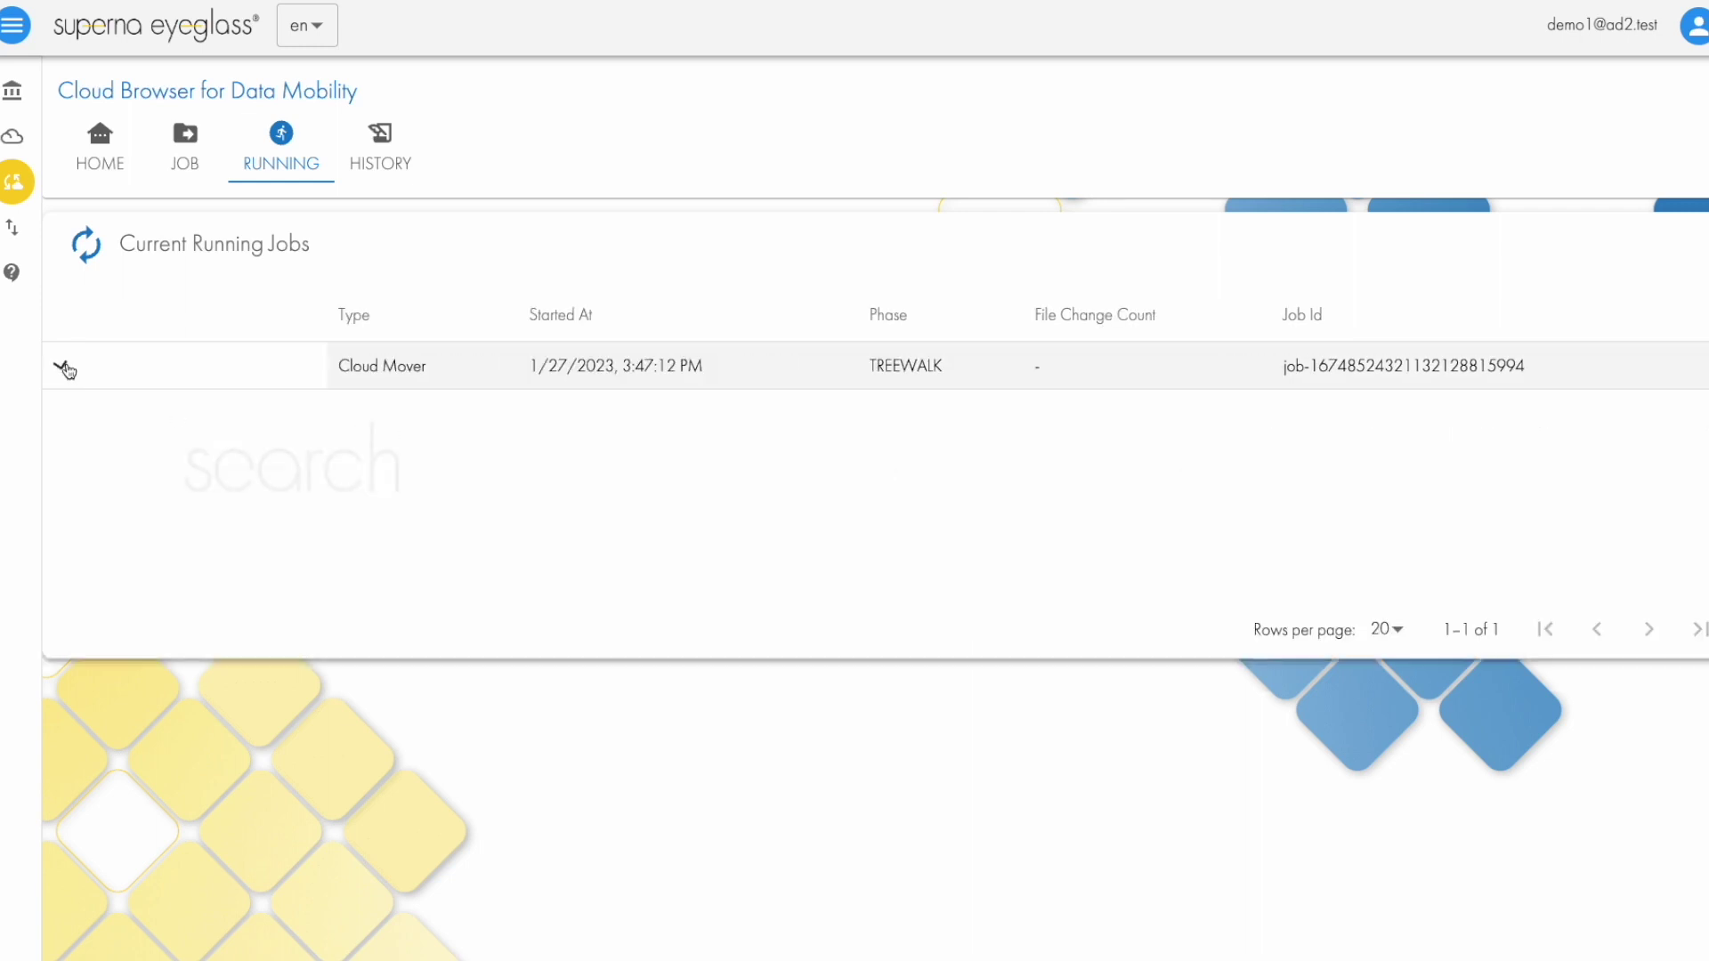
- Collapse the running job's details, switch to Cyberduck and open the cbdm staging bookmark
click(62, 367)
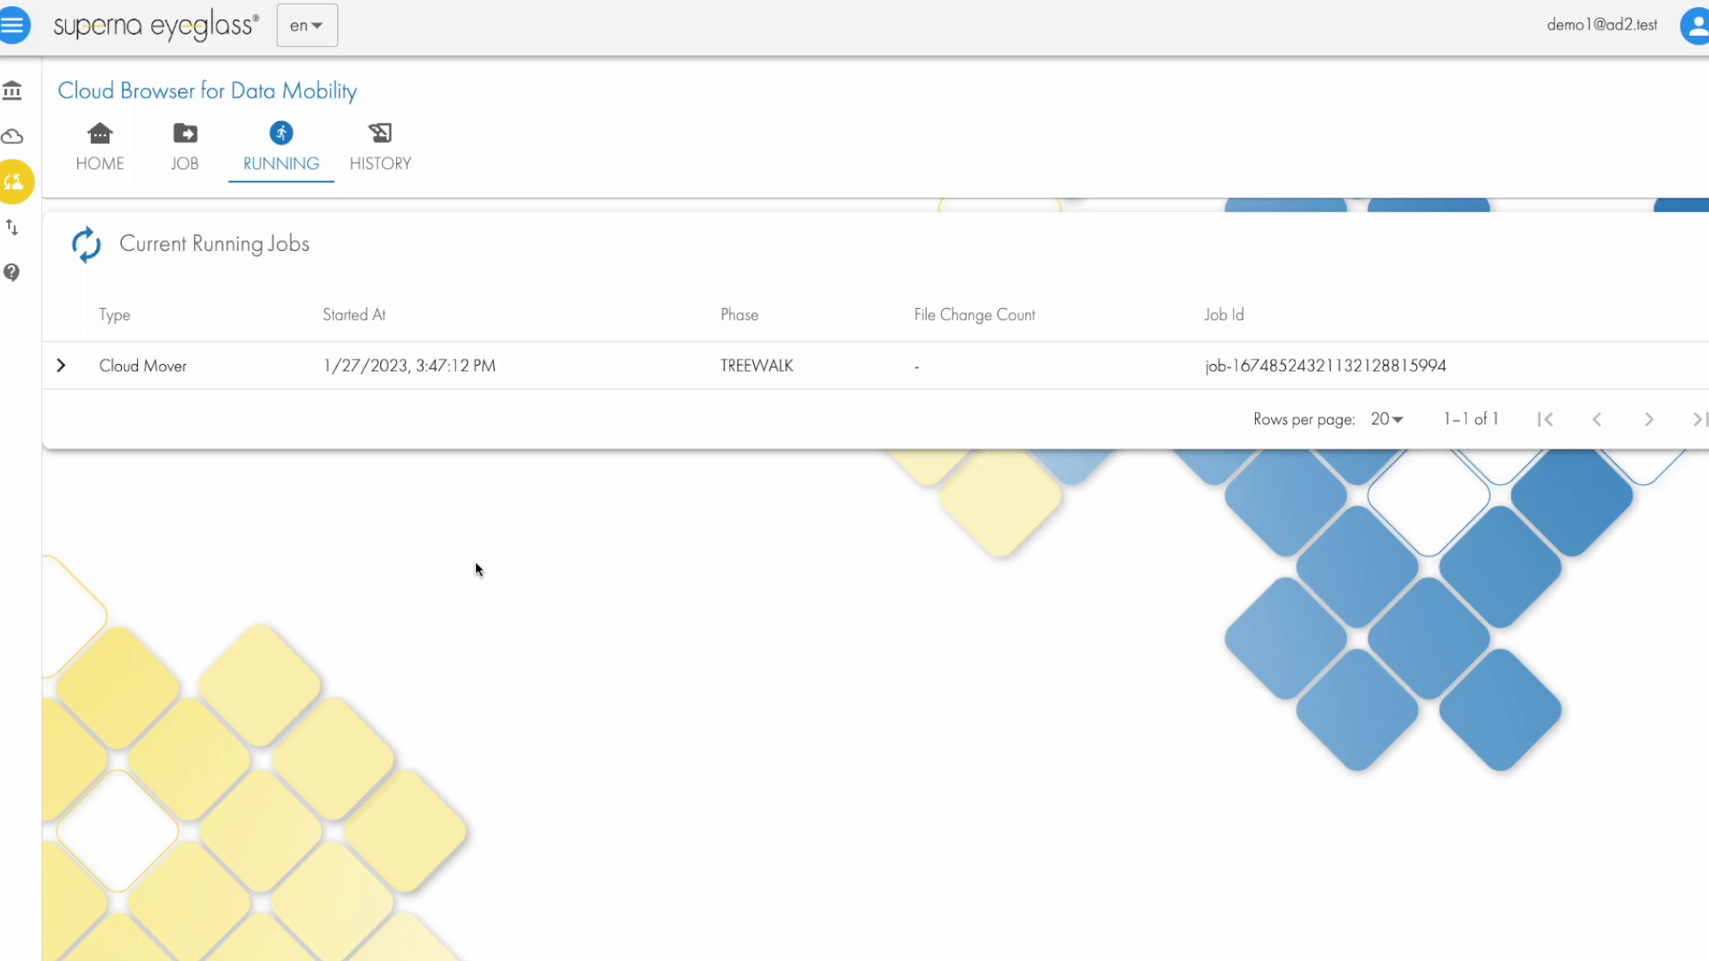
key(super+Tab)
key(super+Tab)
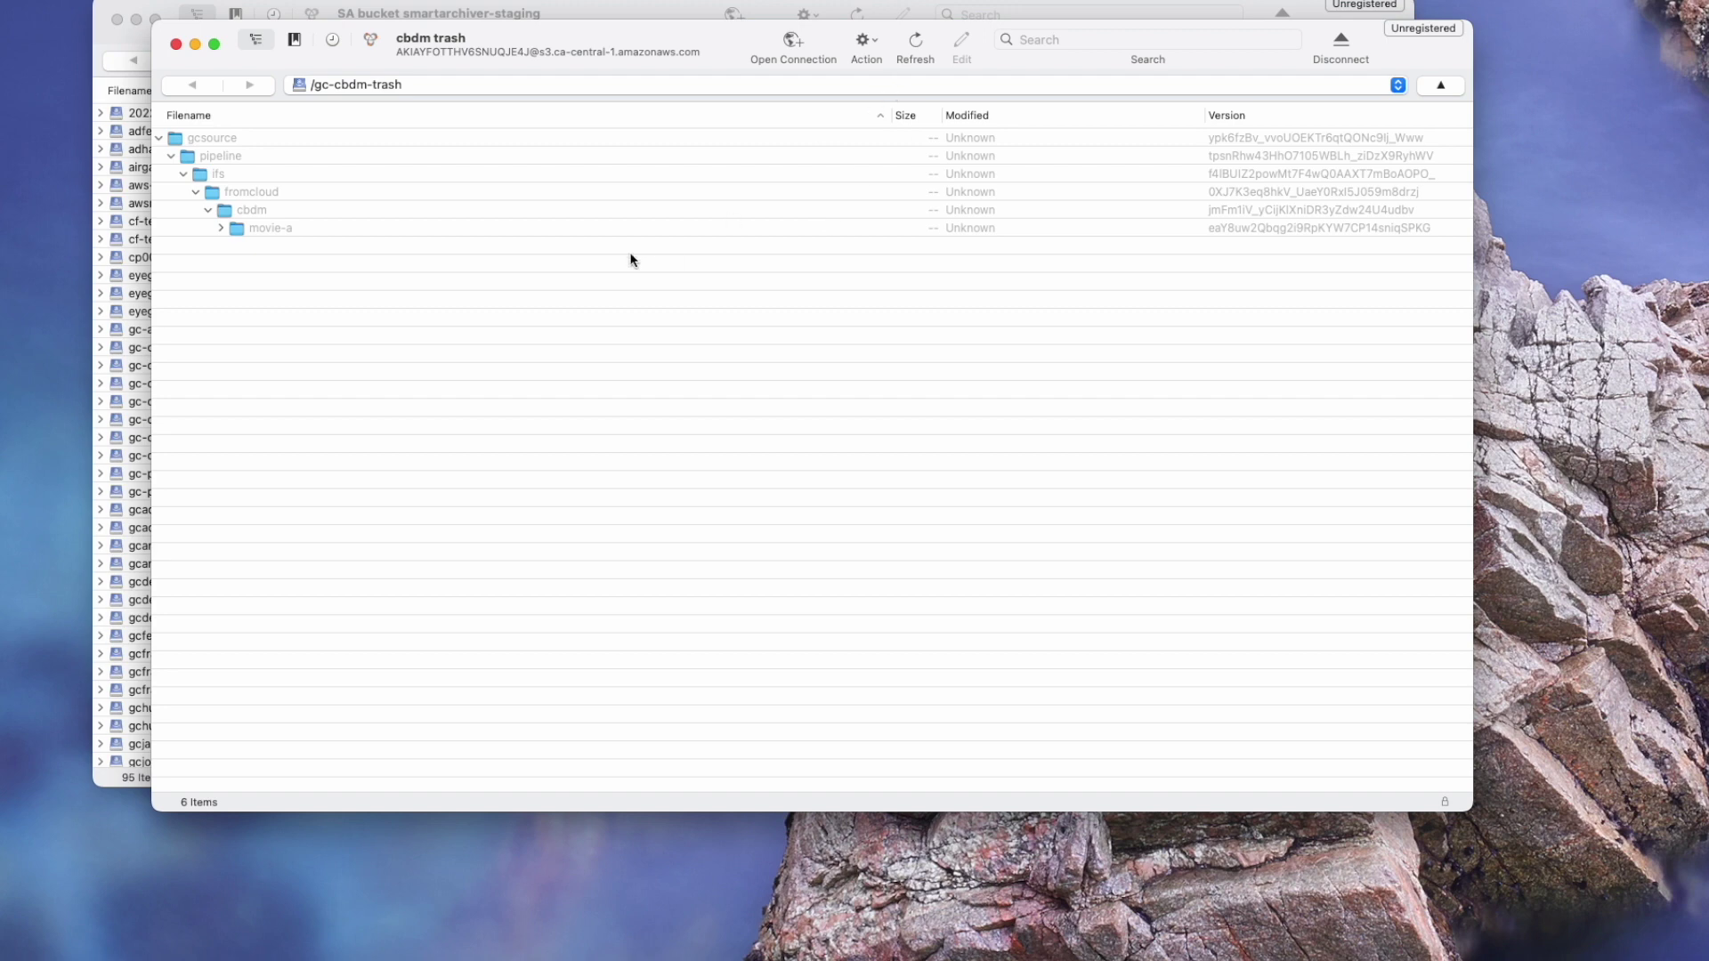
key(super+b)
double_click(446, 642)
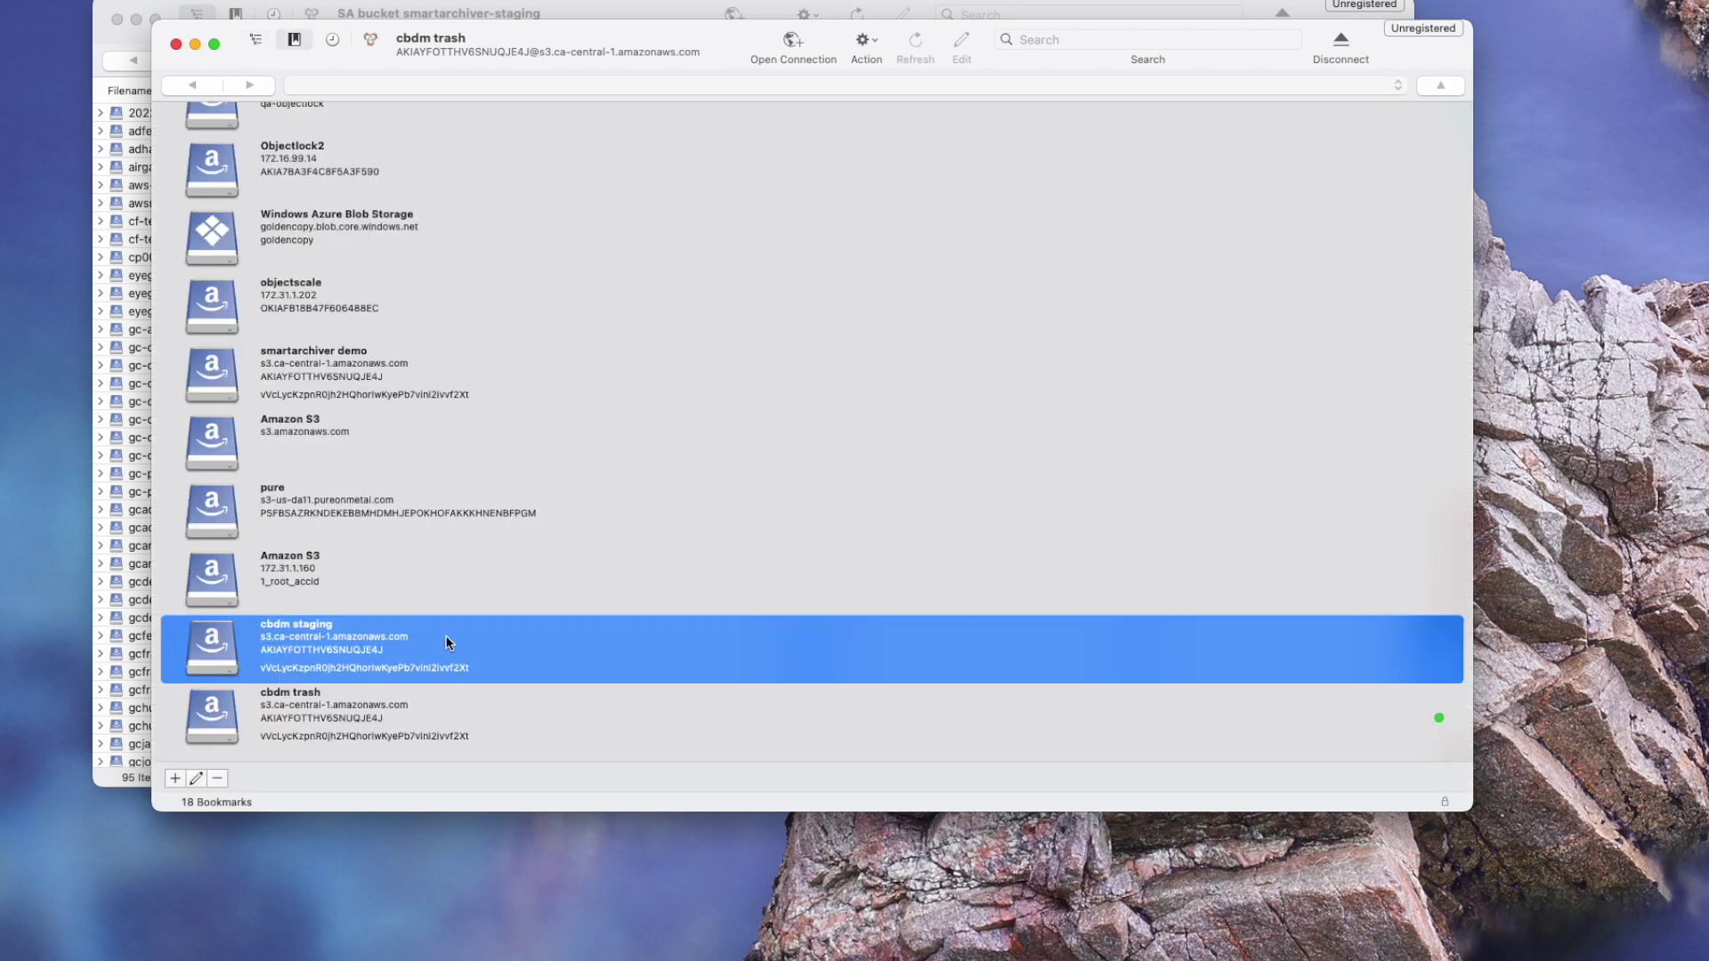
- Expand gcsource/pipeline/ifs/fromcloud/cbdm/movie-a down to the smartarchiver-demo folder in the staging bucket and review its files
click(159, 138)
click(172, 156)
click(183, 174)
click(196, 193)
click(209, 212)
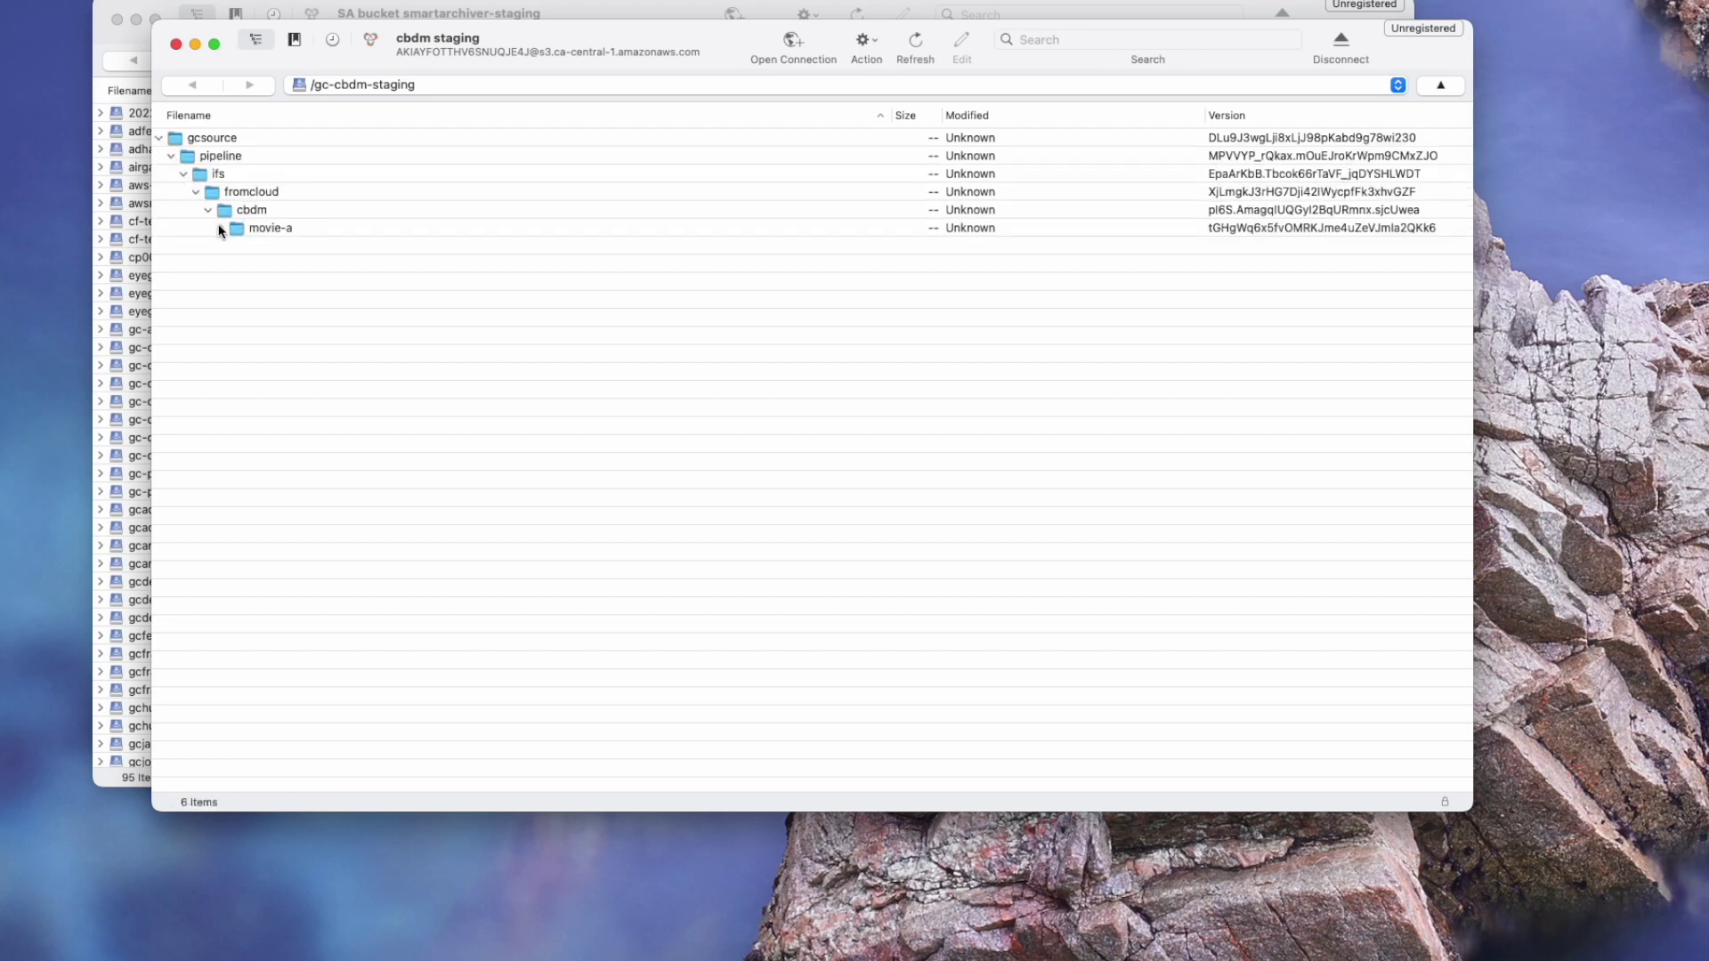
click(221, 228)
click(233, 246)
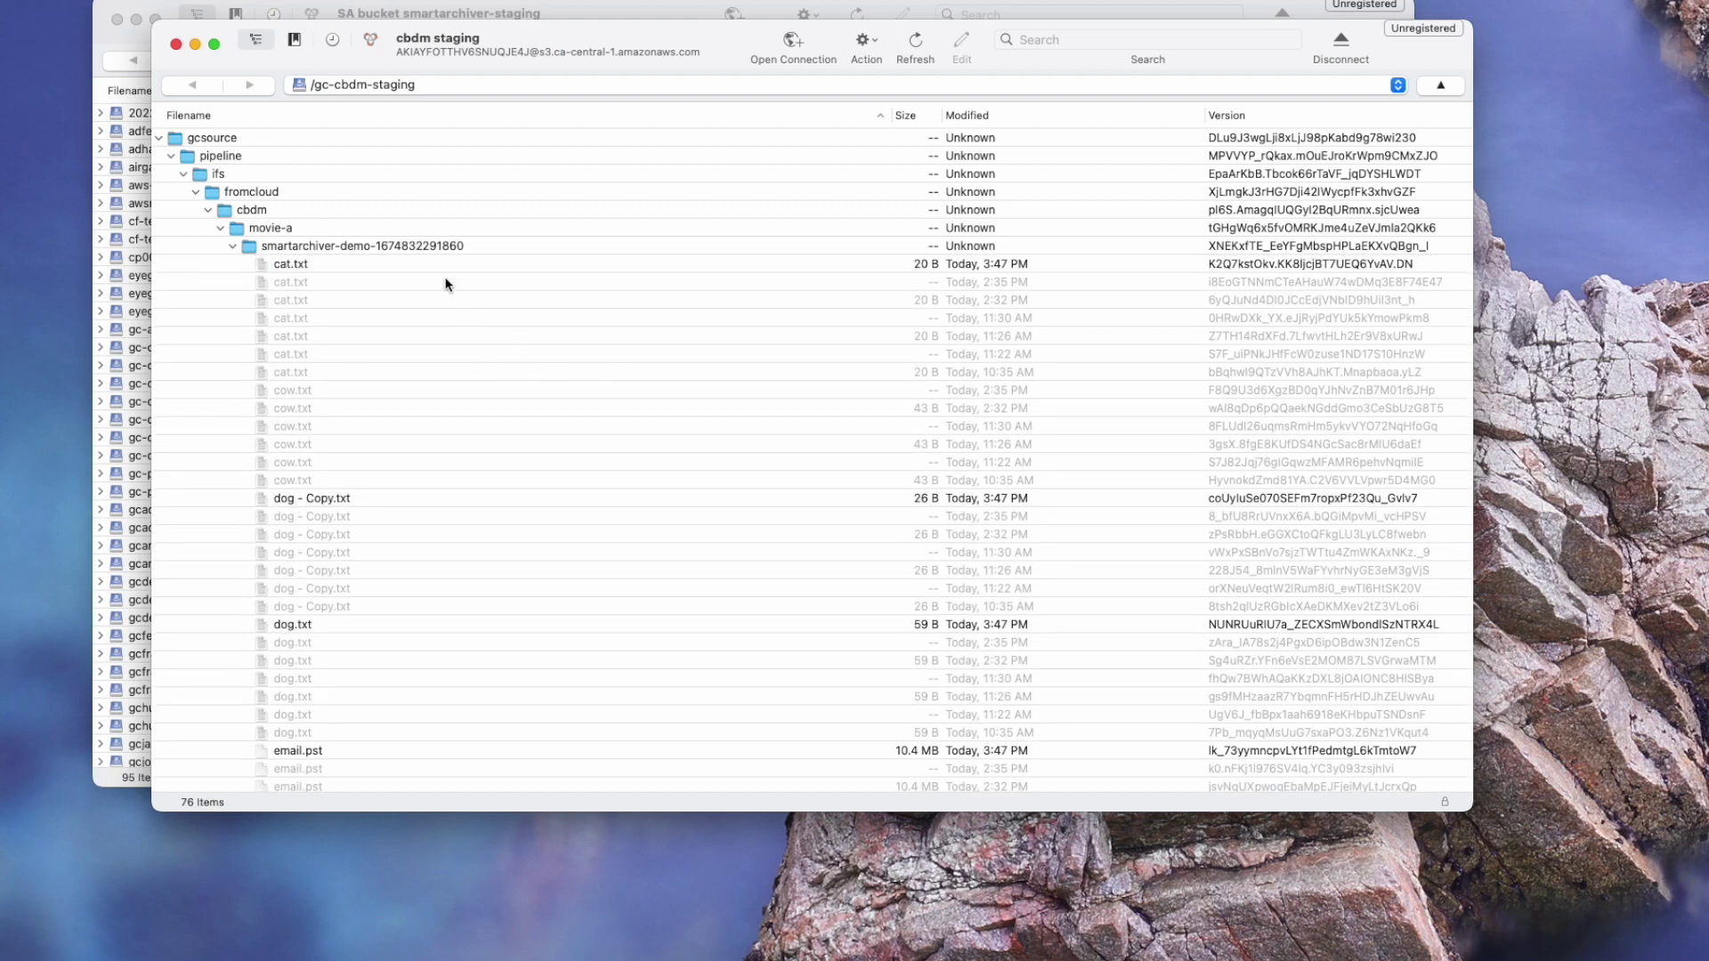
click(479, 281)
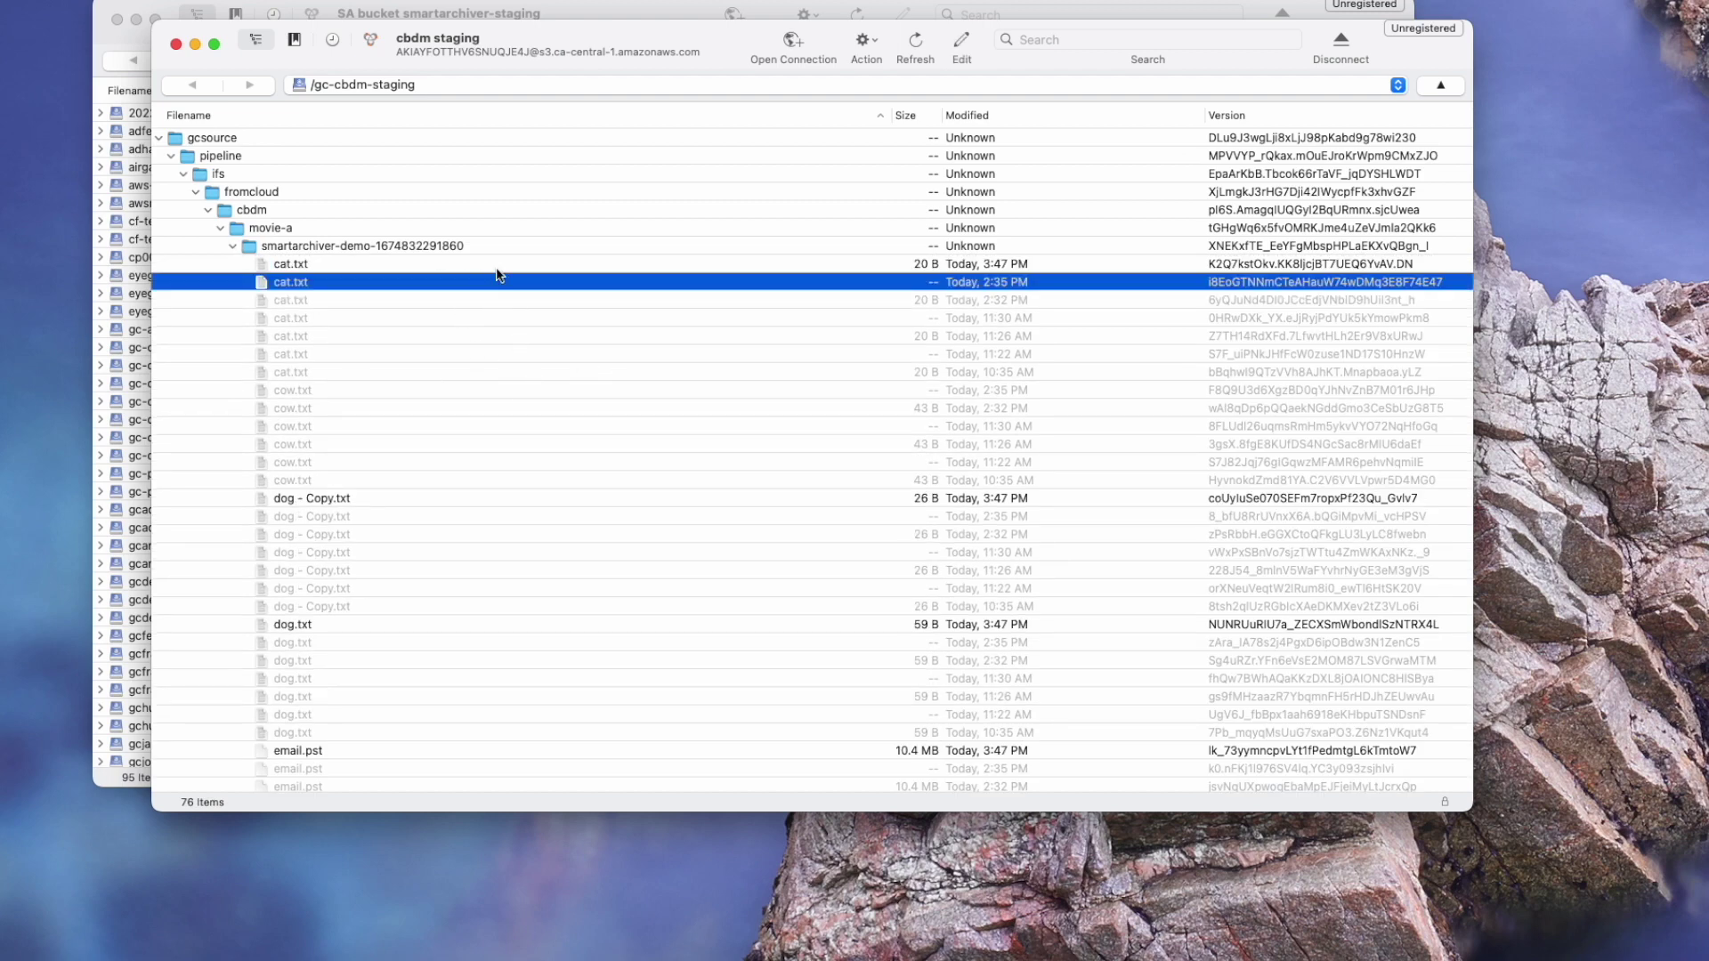
scroll(564, 293, down, 10)
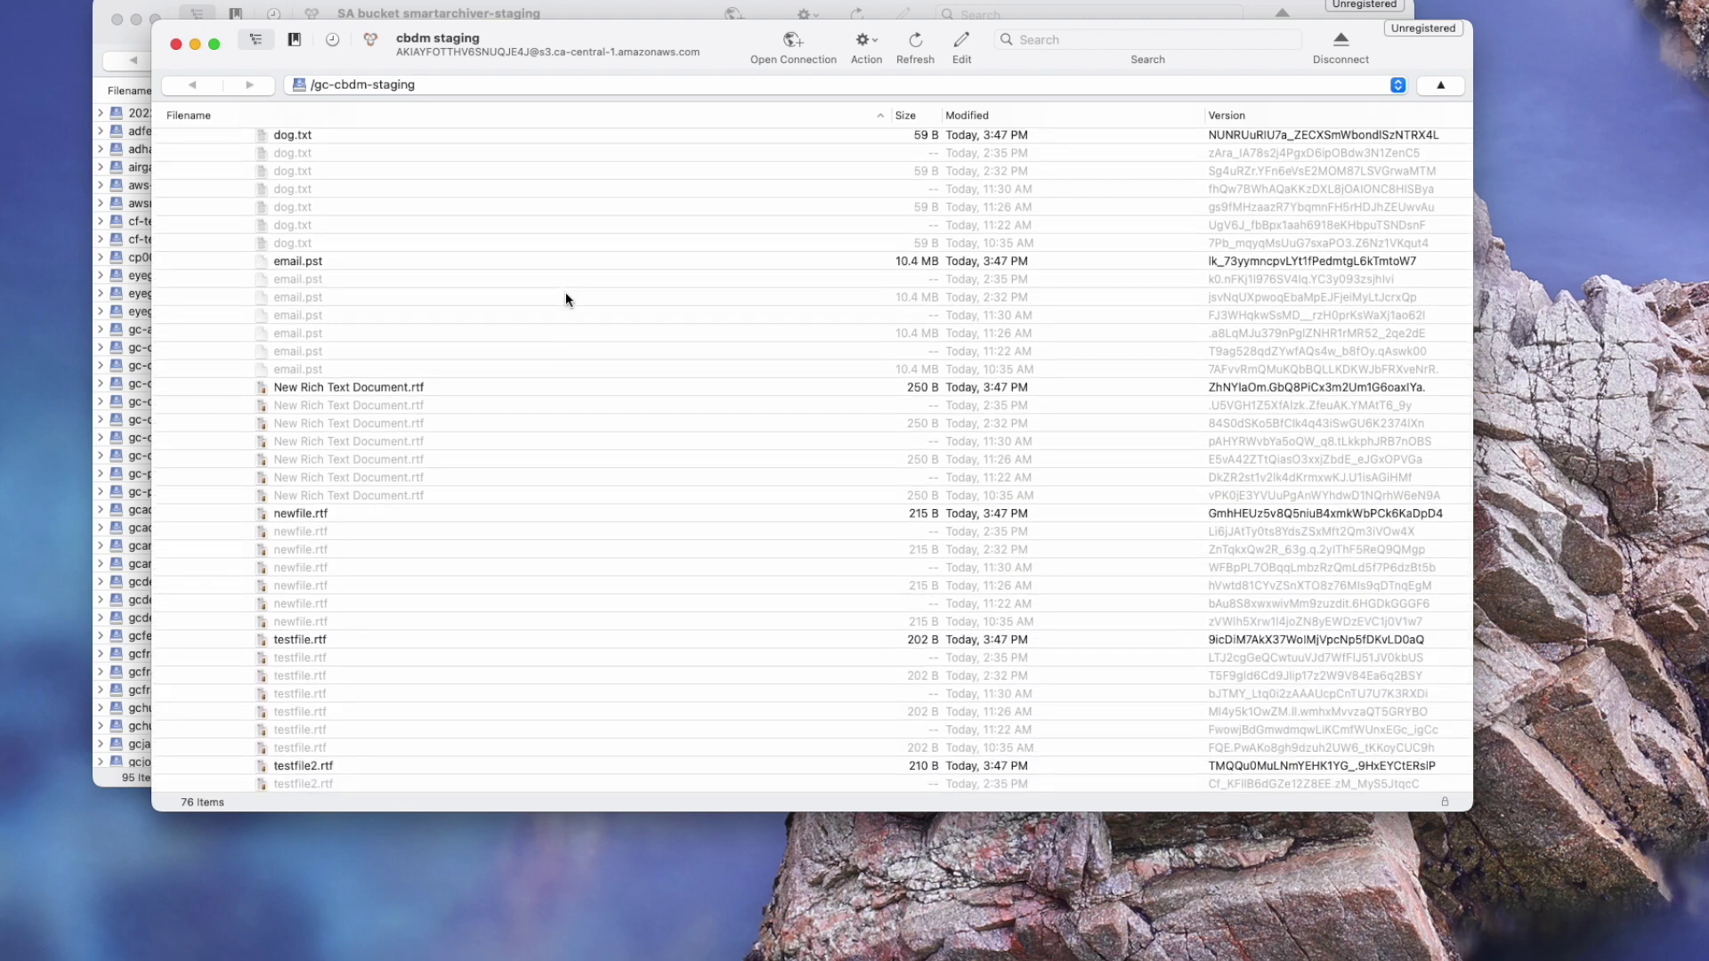
mouse_move(565, 294)
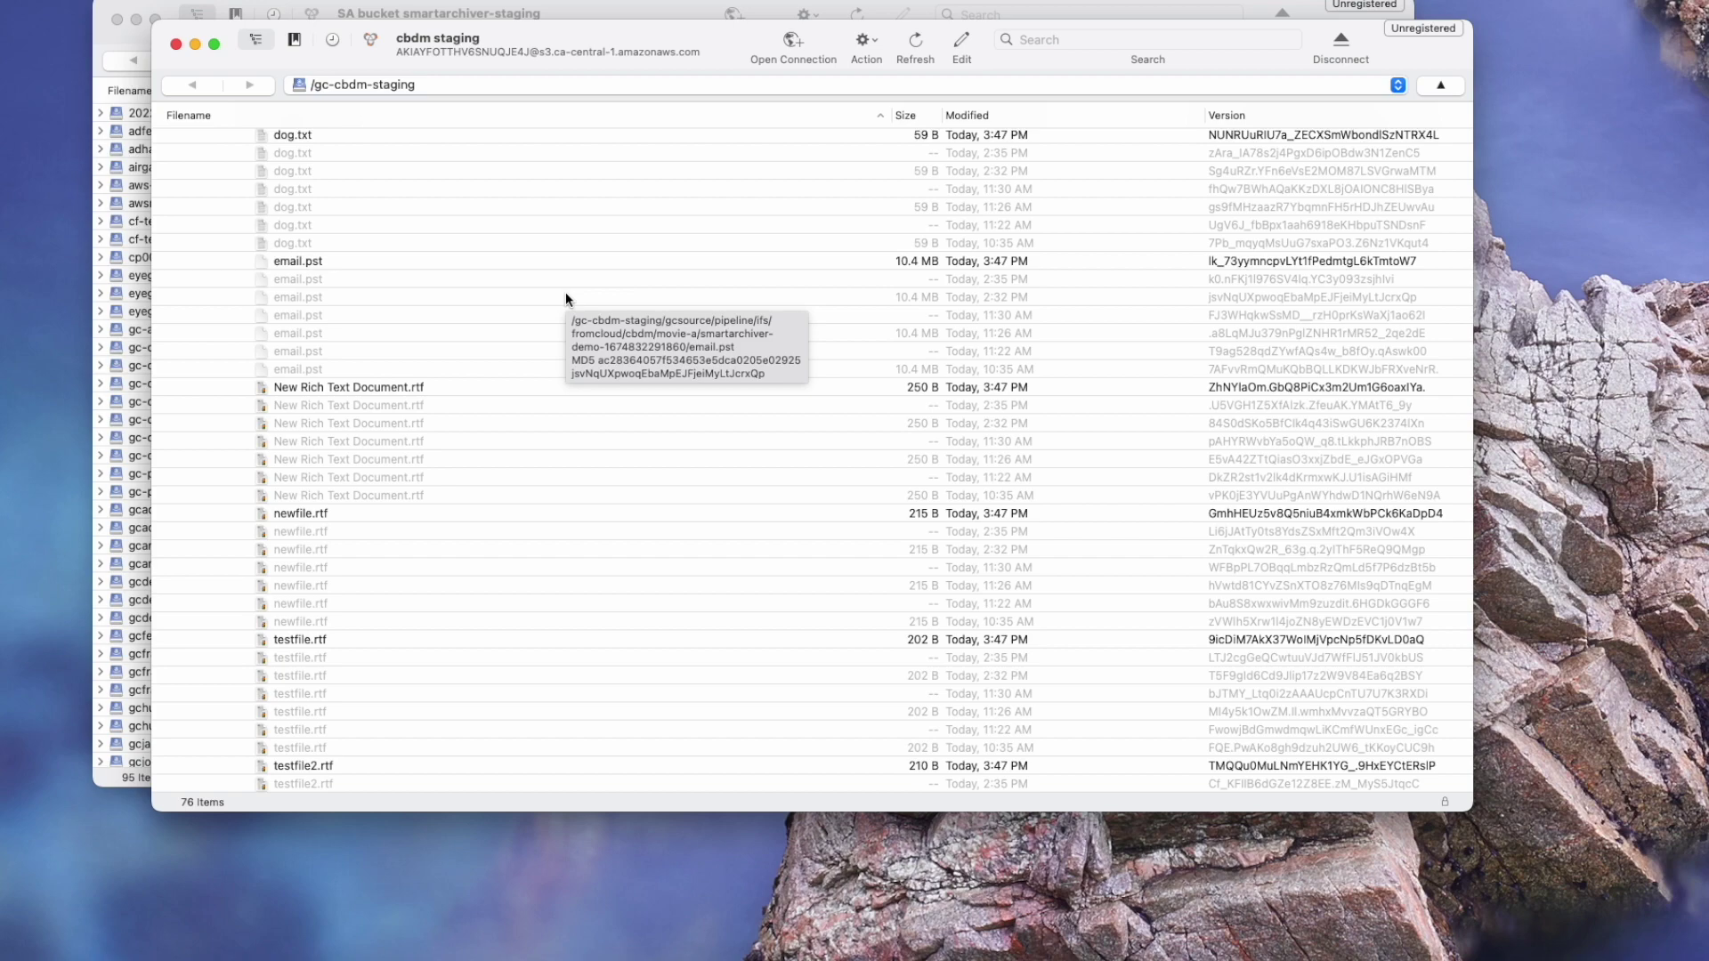
- Switch to Terminal and list the running jobs with searchctl jobs running
key(super+Tab)
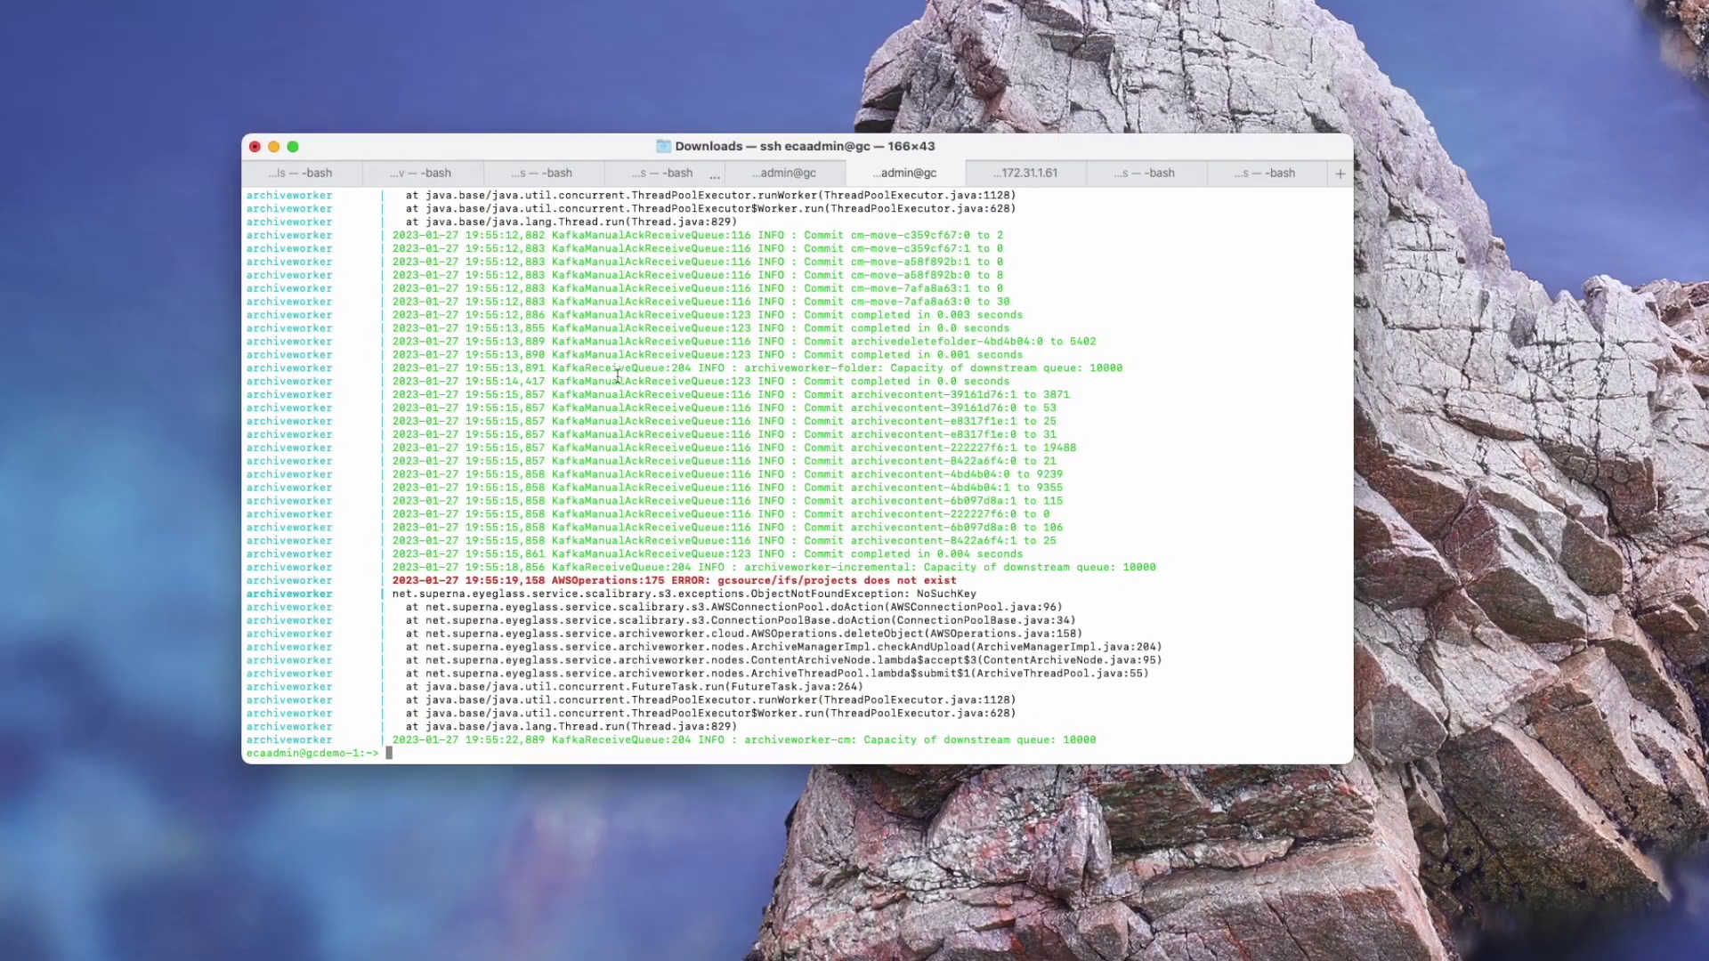
text(searchctl jor)
key(BackSpace)
text(bs running)
key(Return)
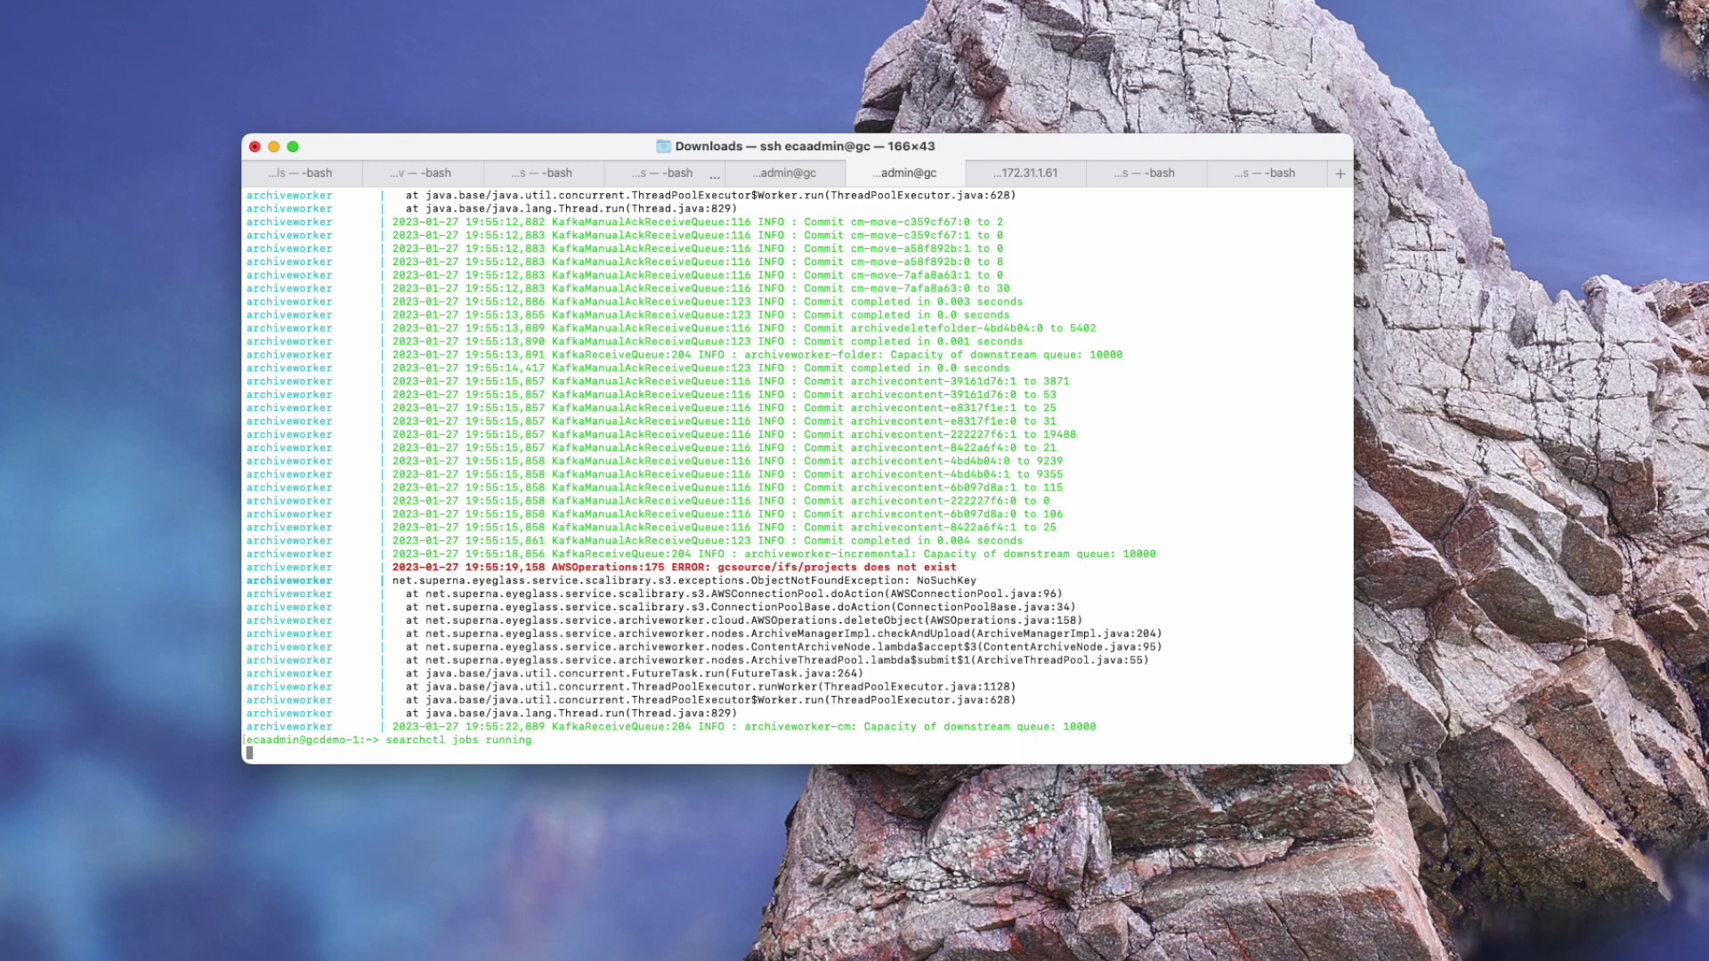
- Follow the Cloud Mover job's progress by running searchctl jobs view --follow --id with its job ID copied from the list
key(Up)
key(Up)
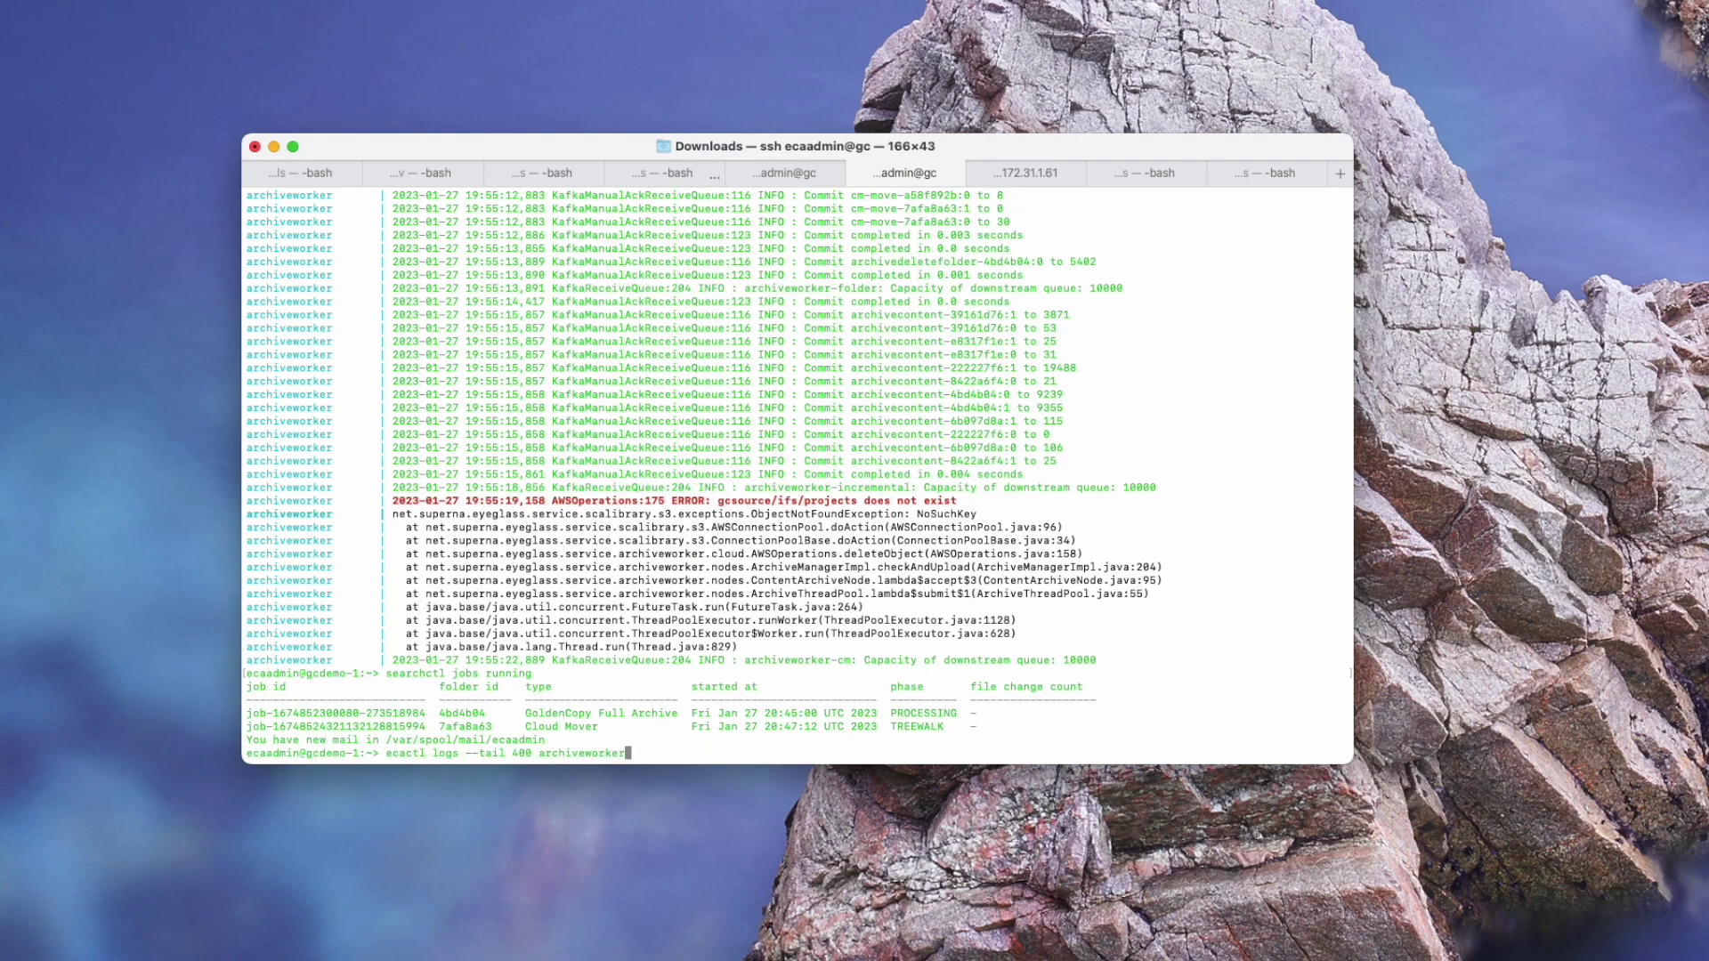
key(Up)
key(Up)
key(Up)
key(Up)
key(Up)
key(BackSpace)
key(BackSpace)
key(BackSpace)
key(BackSpace)
key(BackSpace)
key(BackSpace)
key(BackSpace)
key(BackSpace)
key(BackSpace)
key(BackSpace)
key(BackSpace)
key(BackSpace)
key(BackSpace)
key(BackSpace)
key(BackSpace)
text(jobs view --i)
key(BackSpace)
text(follow --id)
drag(424, 727, 249, 725)
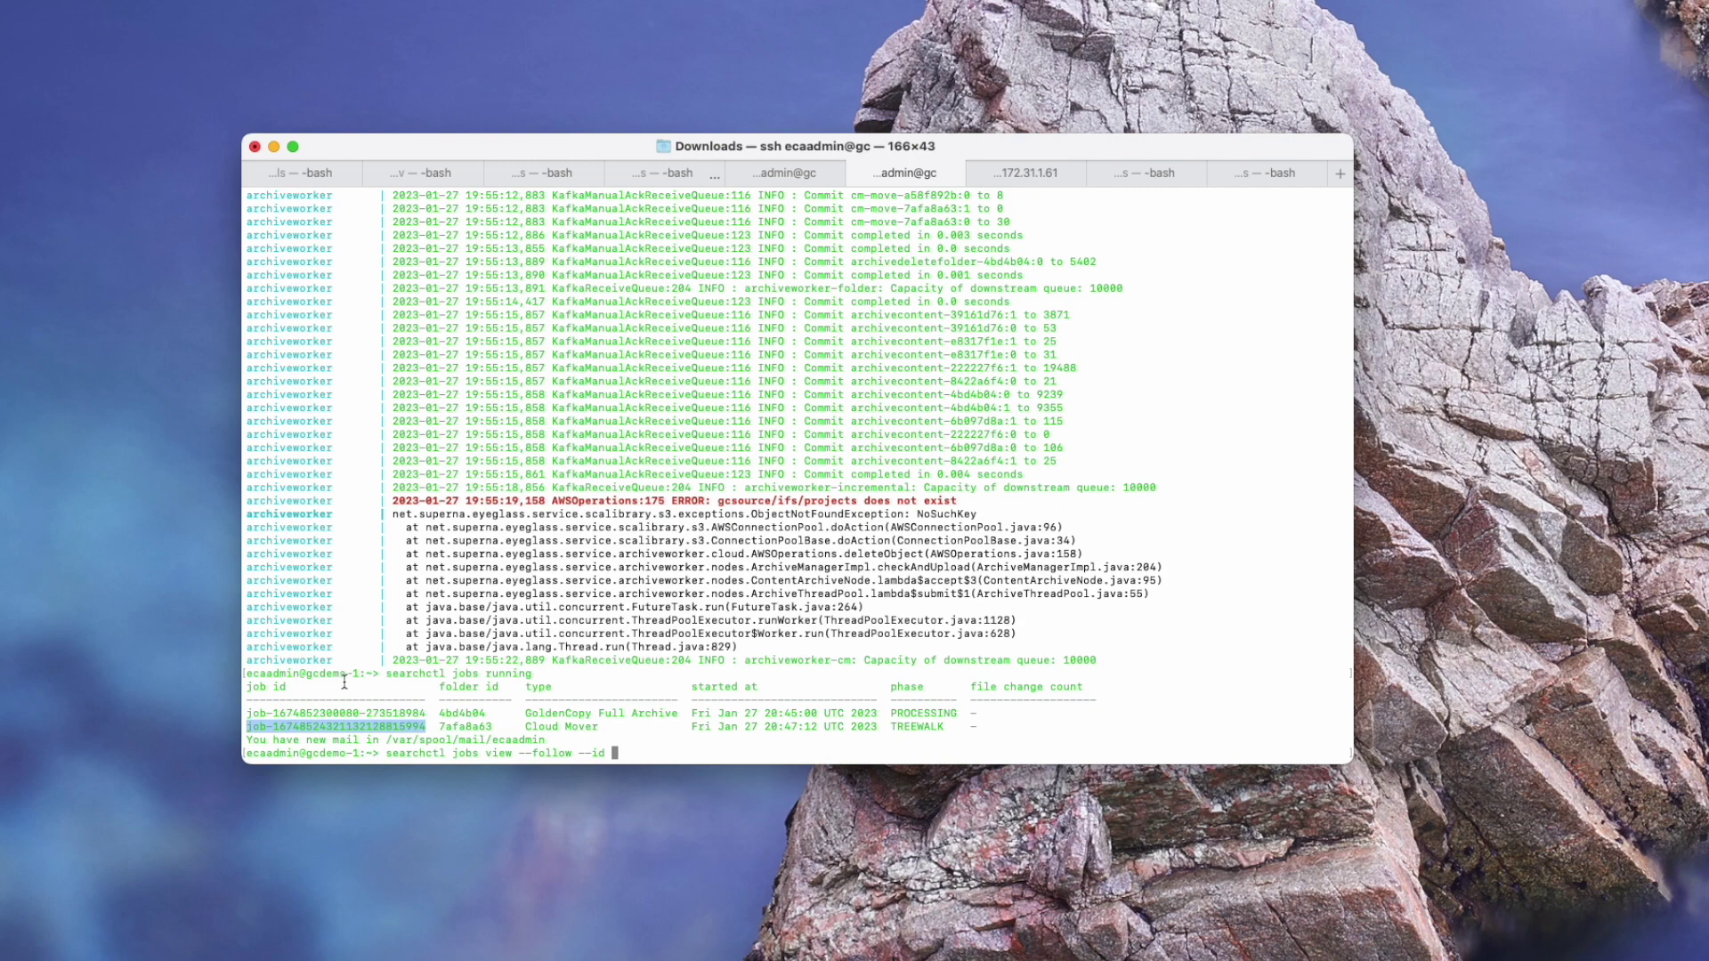
key(super+c)
key(super+v)
key(Return)
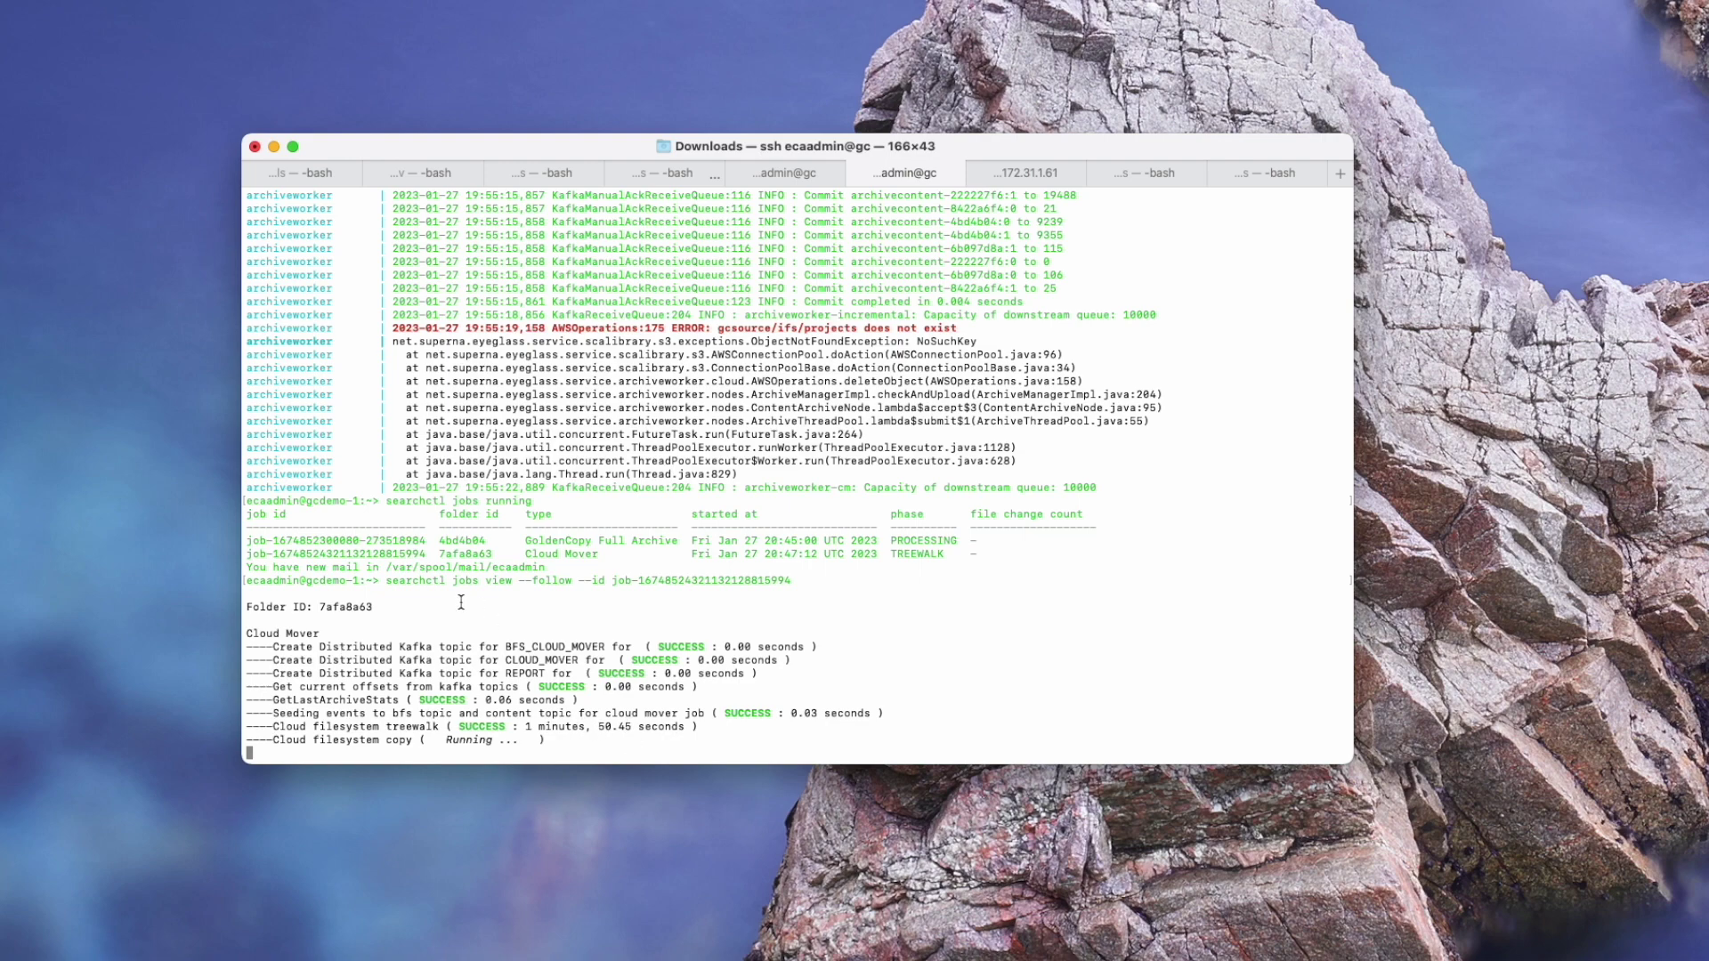
- Check the Cloud Mover job's phase in the browser, switch to the remote desktop session and refresh the gcdm-movie-a drive
key(super+Tab)
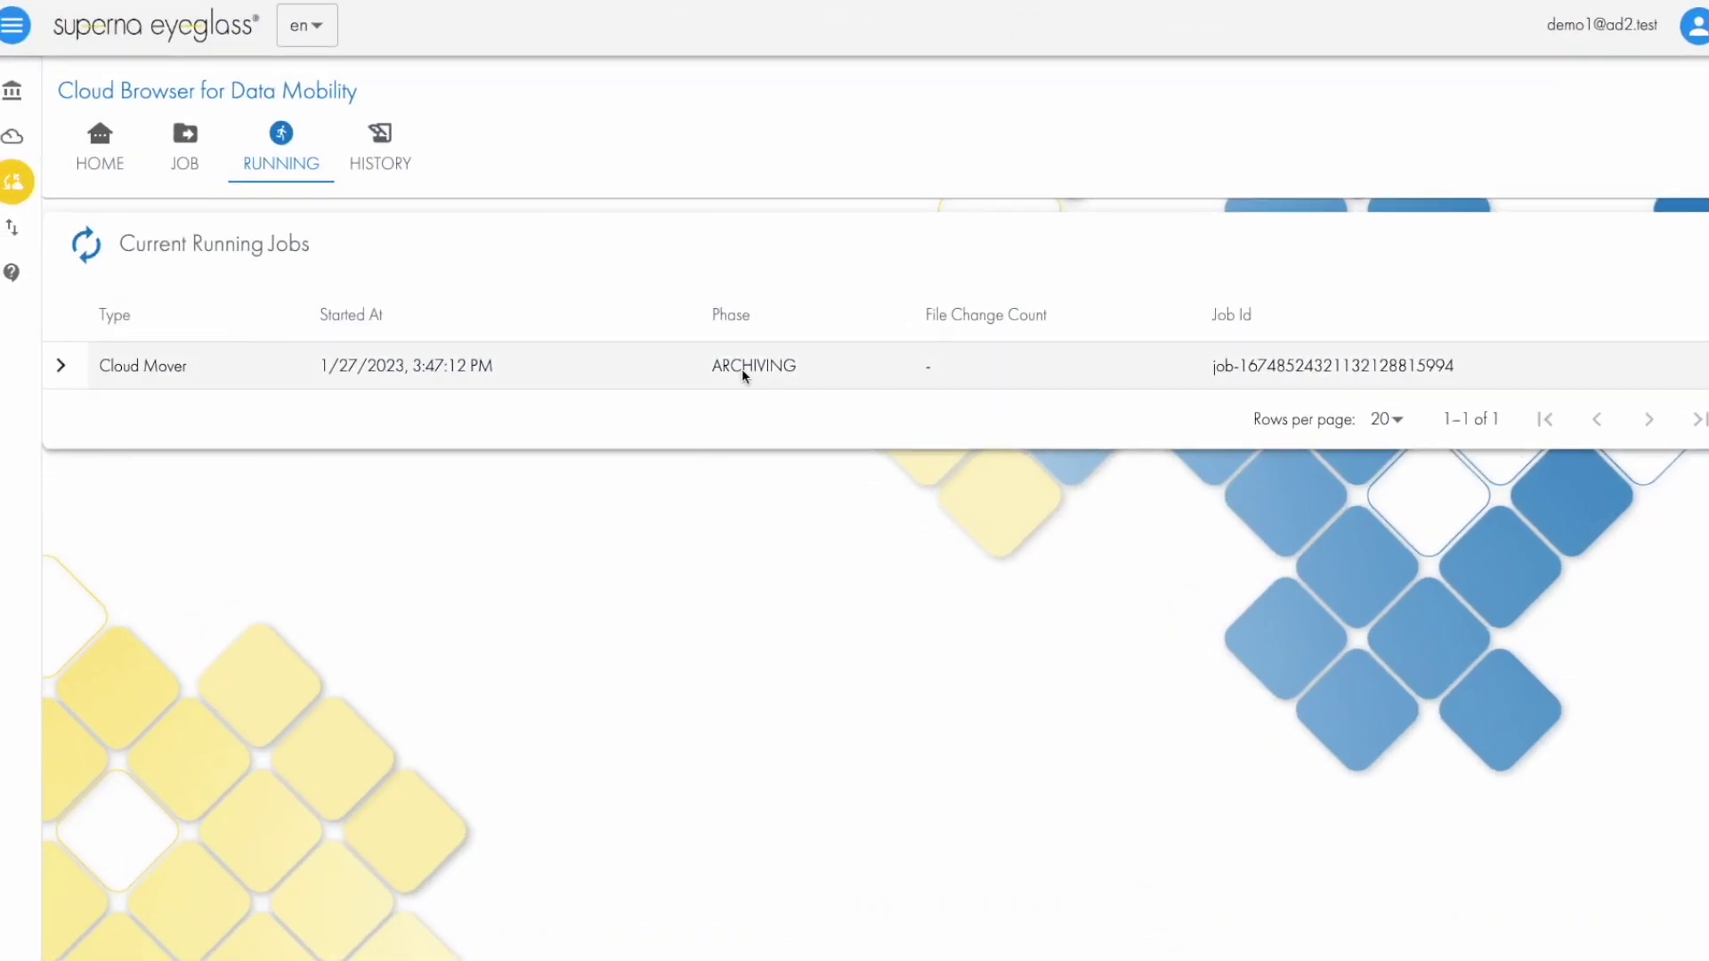
key(super+Tab)
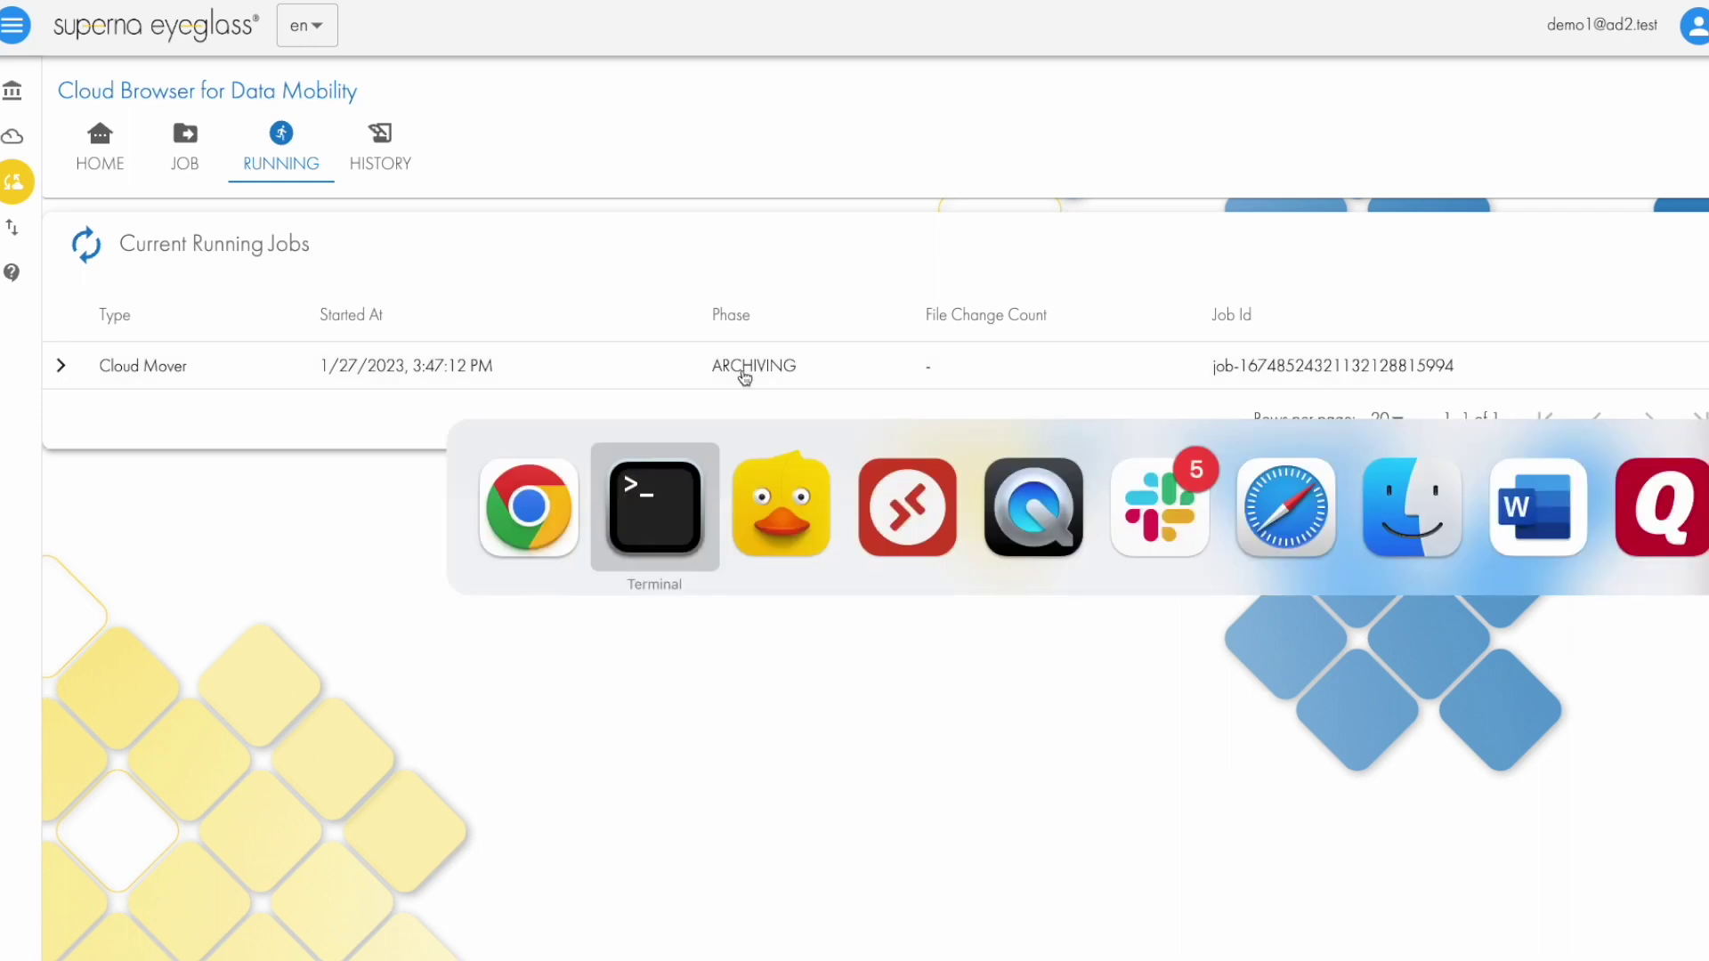
key(super+shift+Tab)
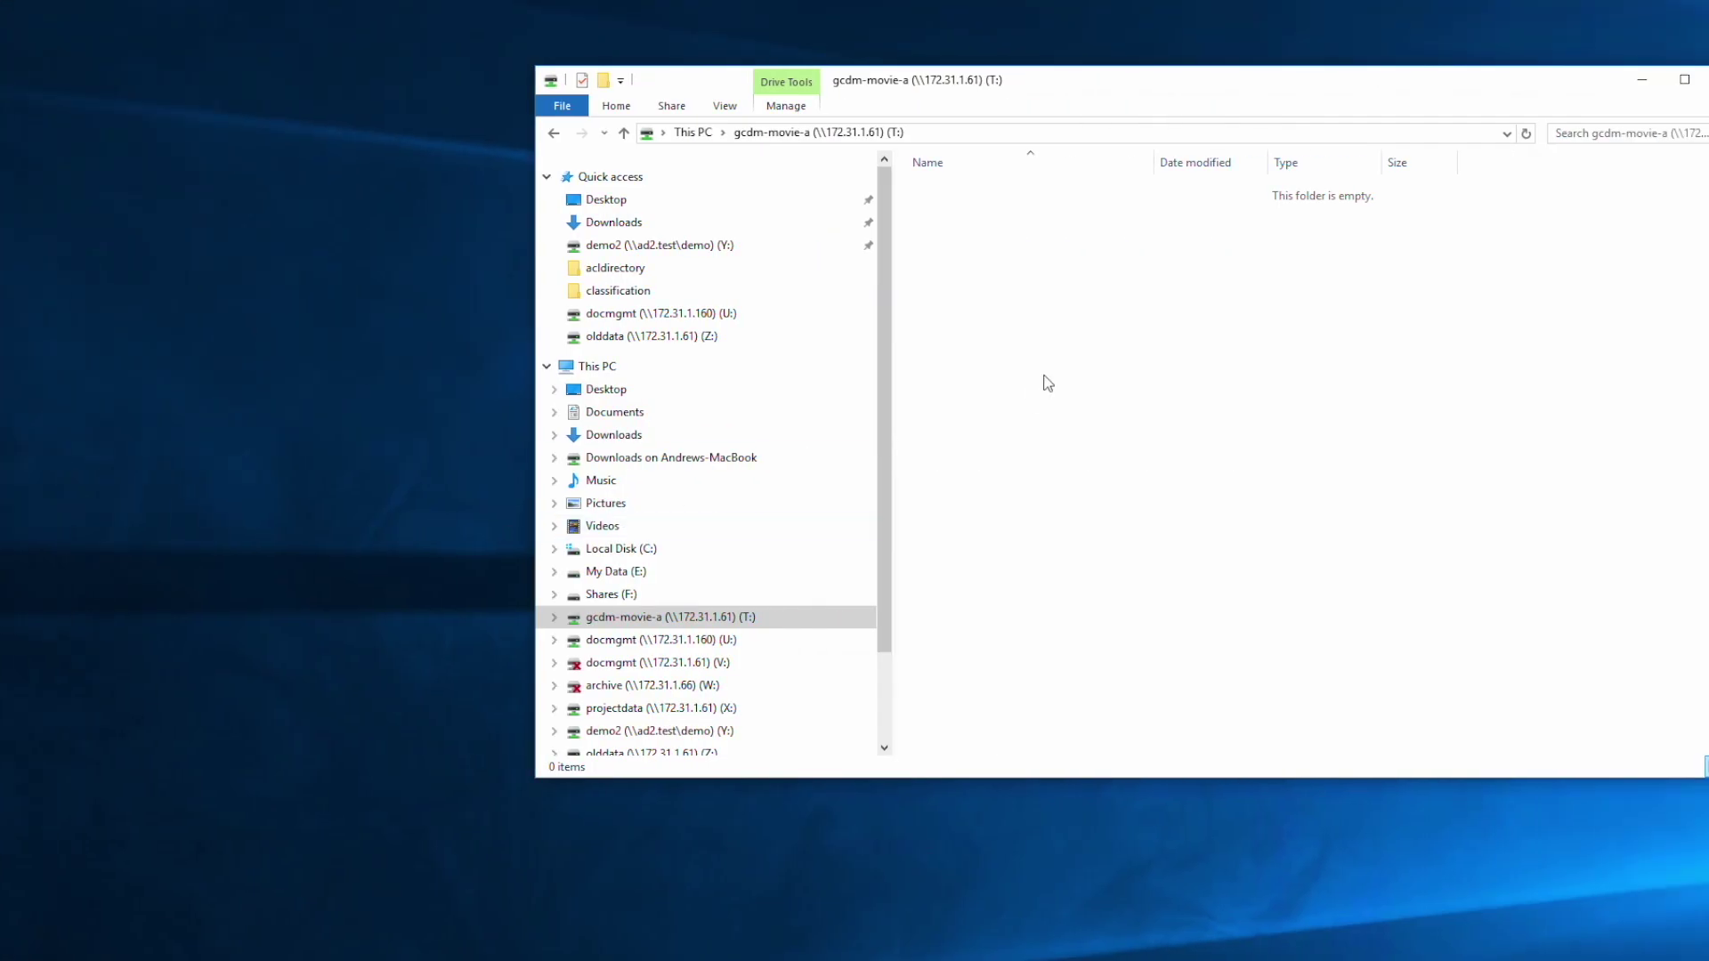
right_click(1045, 382)
click(1106, 456)
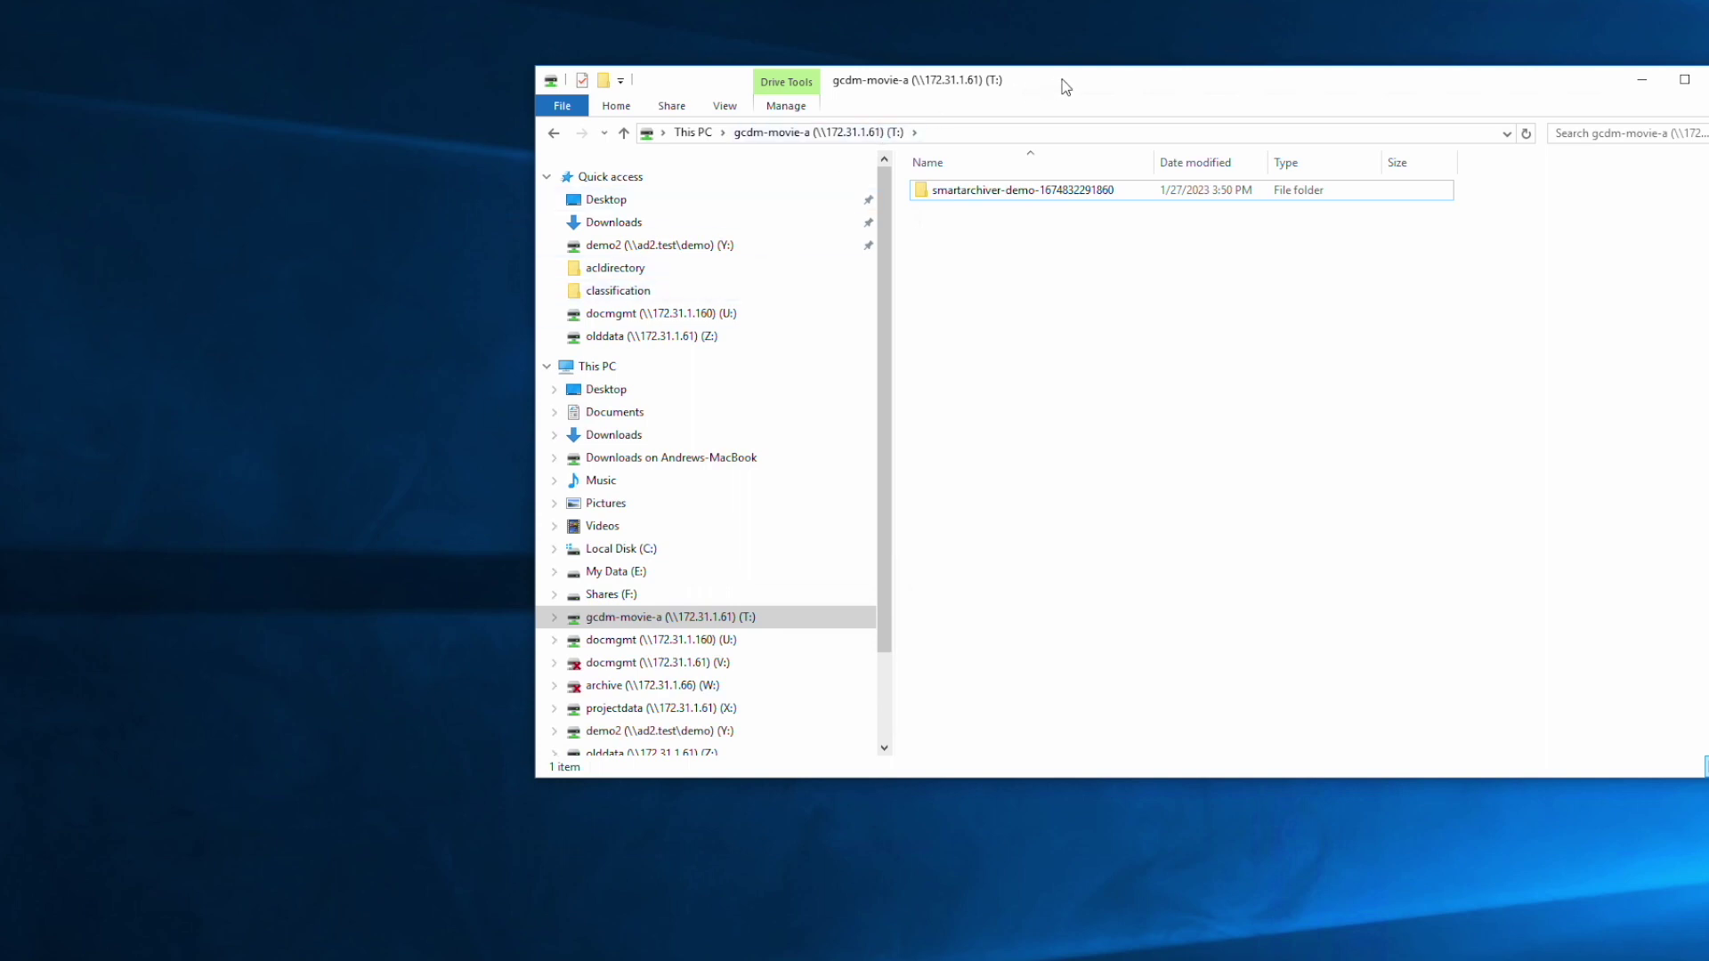
drag(1184, 80, 986, 87)
click(869, 198)
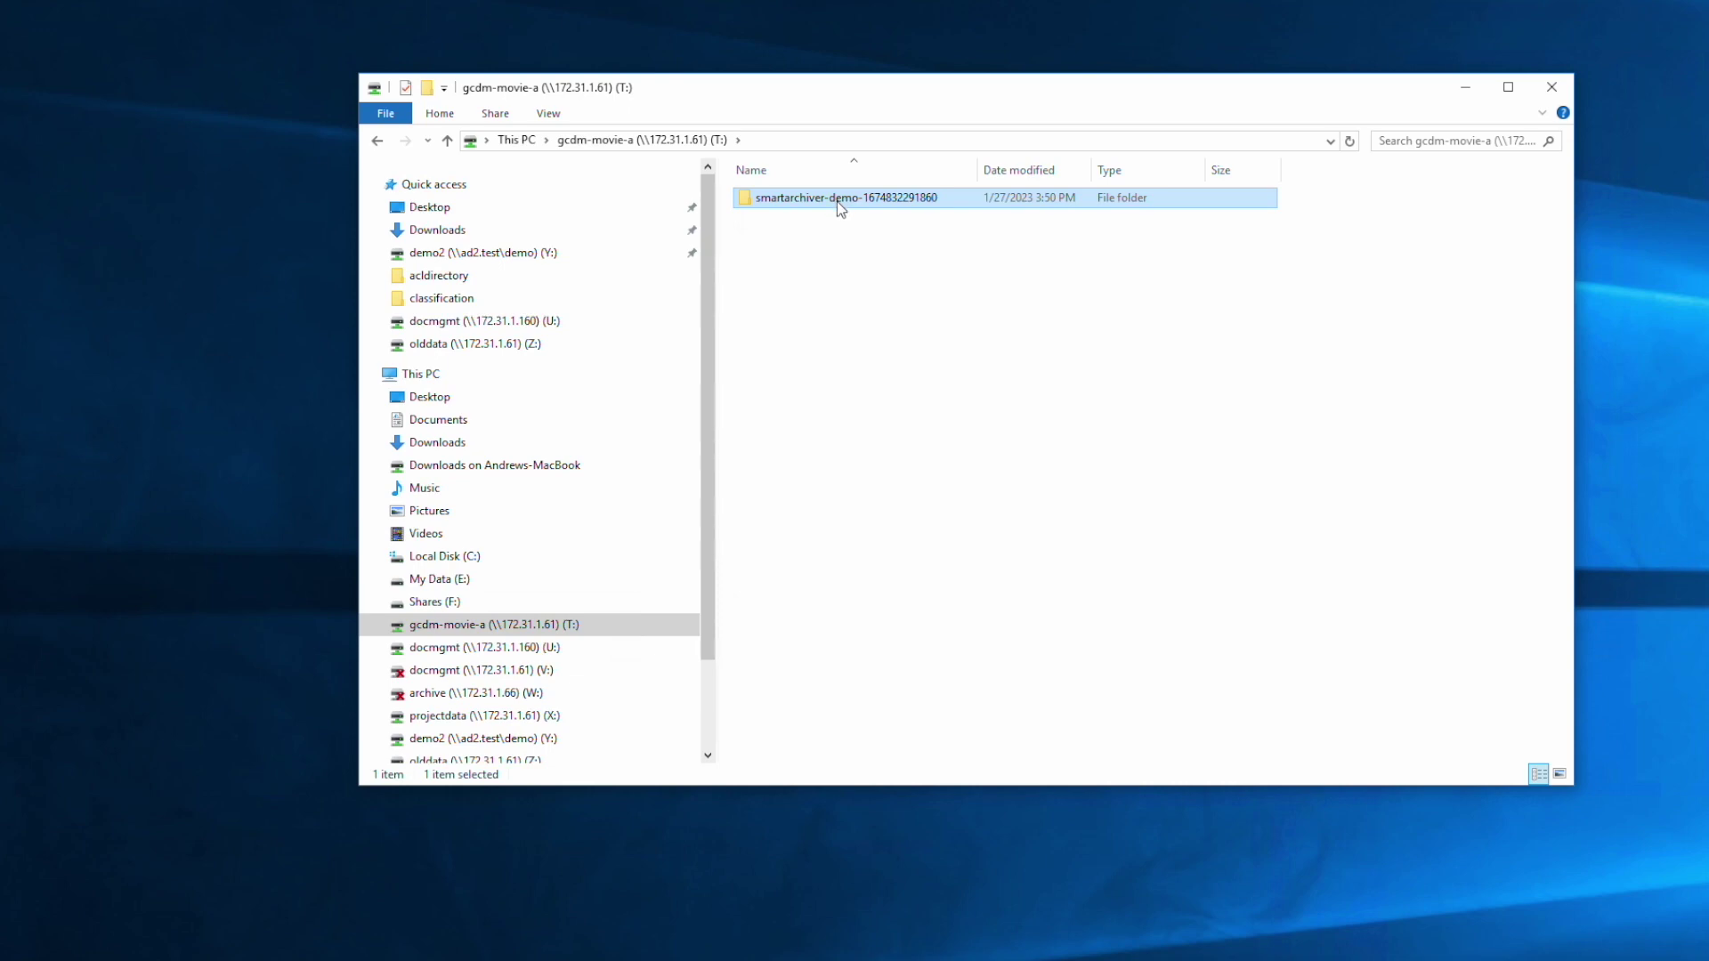
double_click(836, 199)
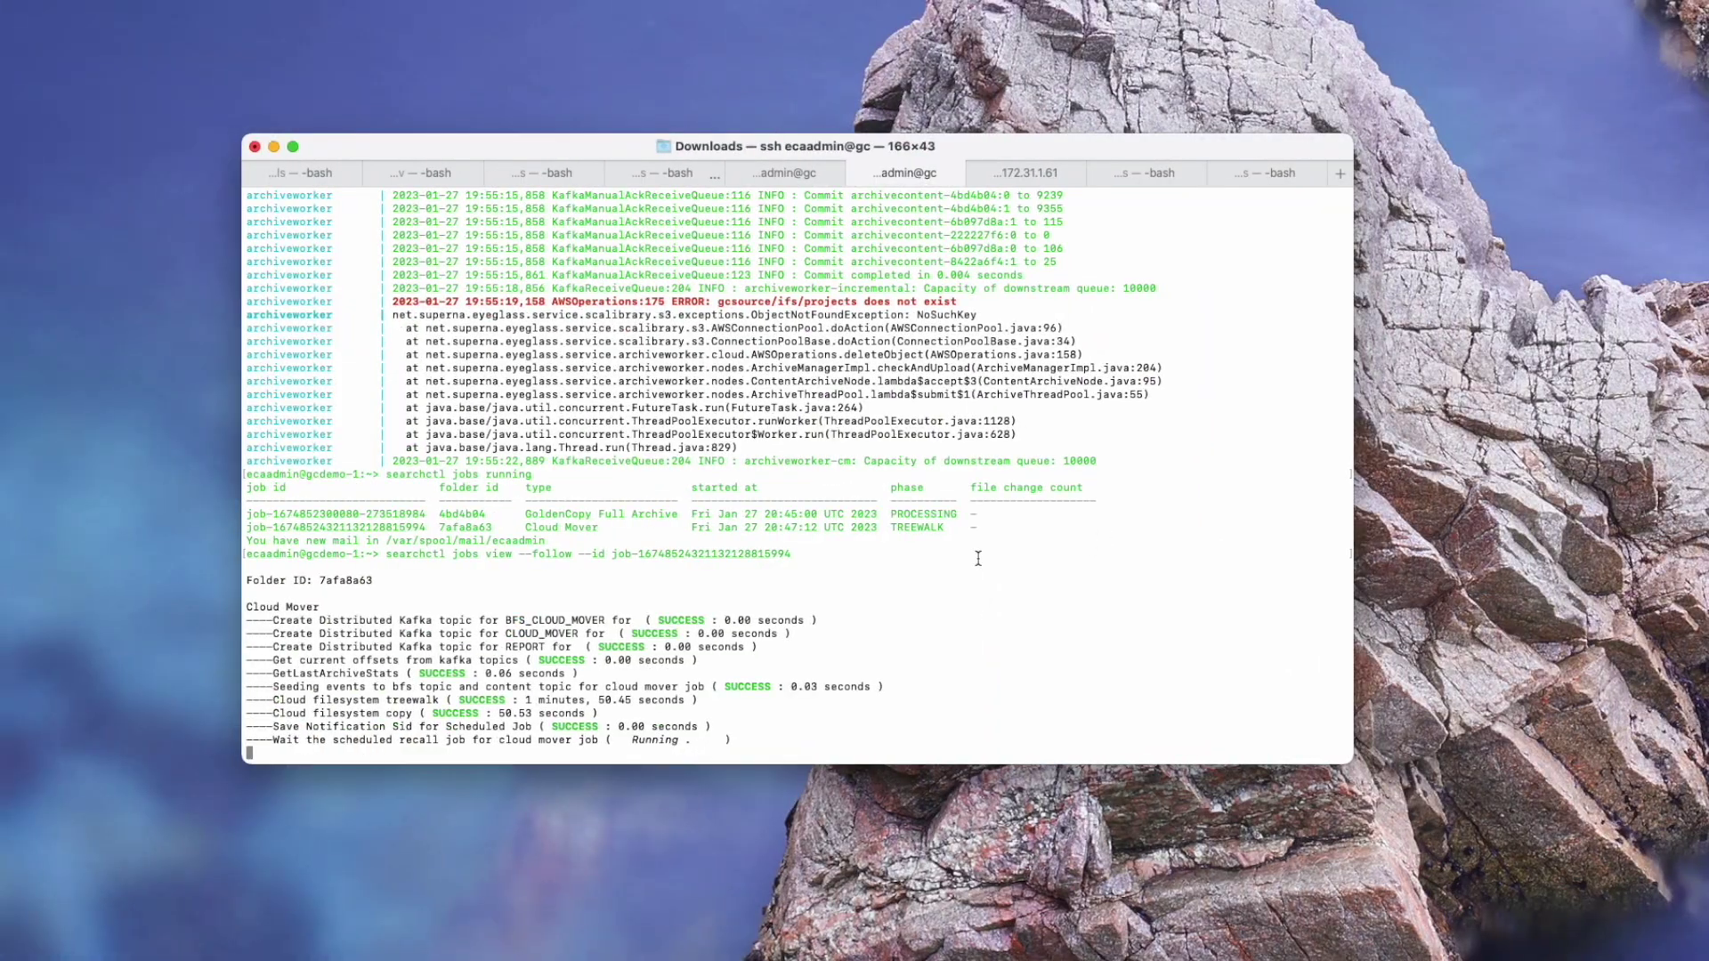
- Switch back to the Cloud Browser and review the running Cloud Mover job's file counts and sizes, collapsing the details when done
key(super+Tab)
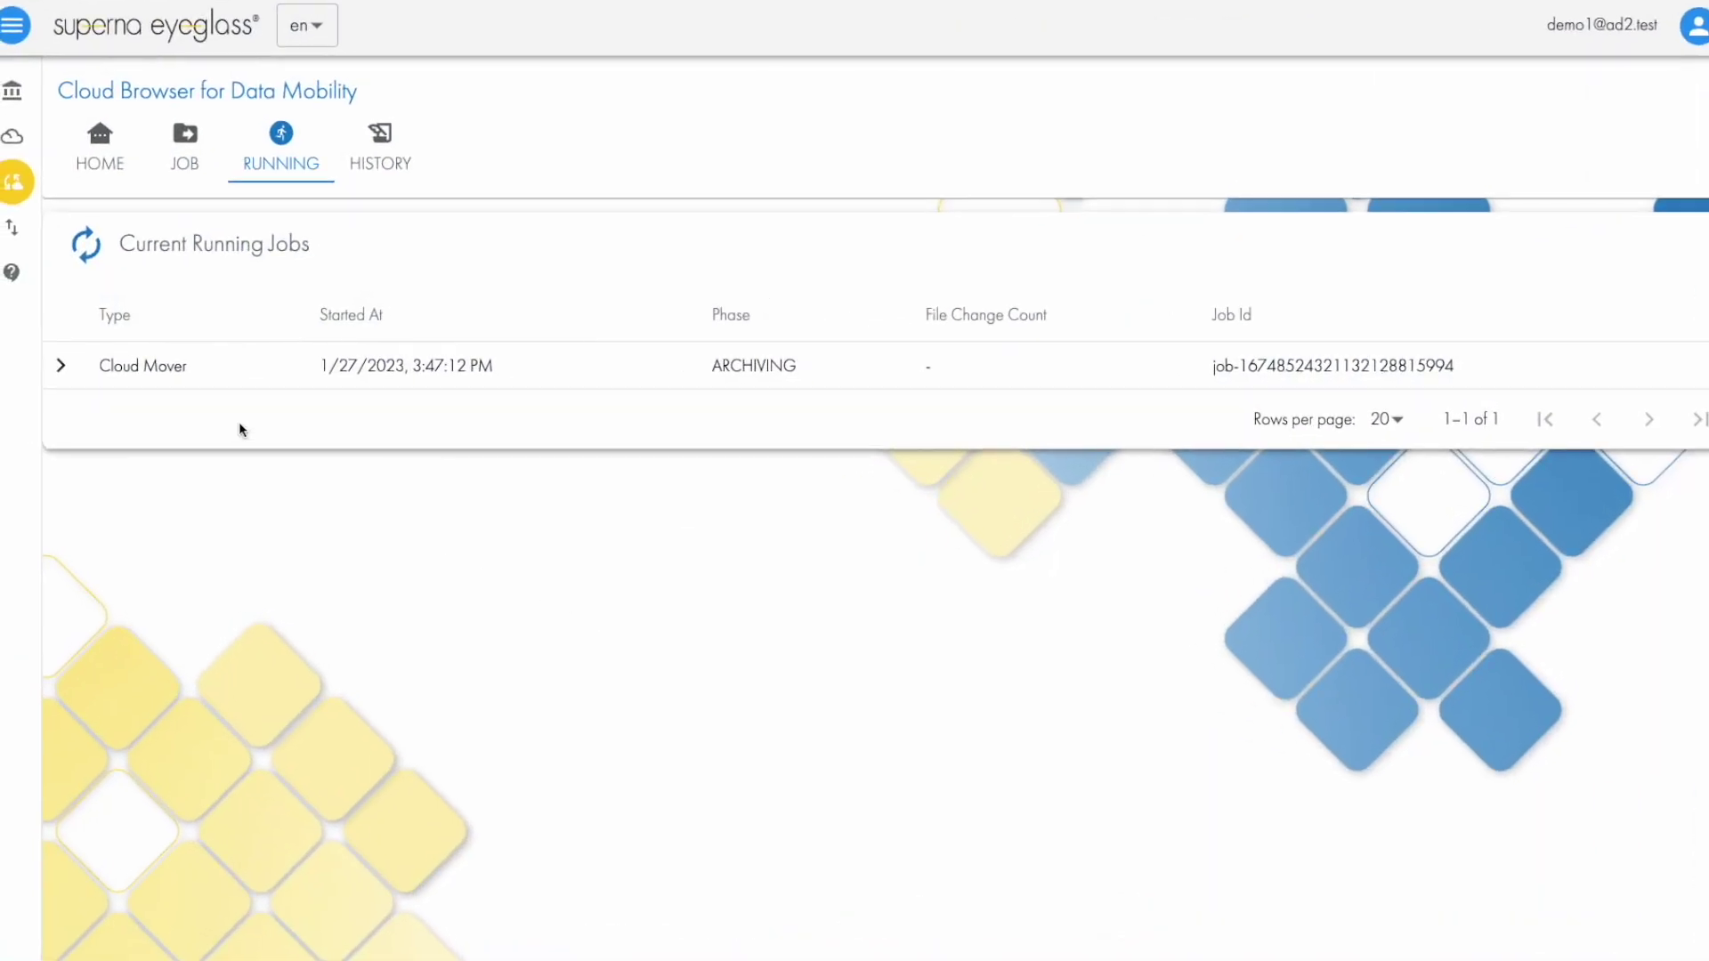
click(60, 366)
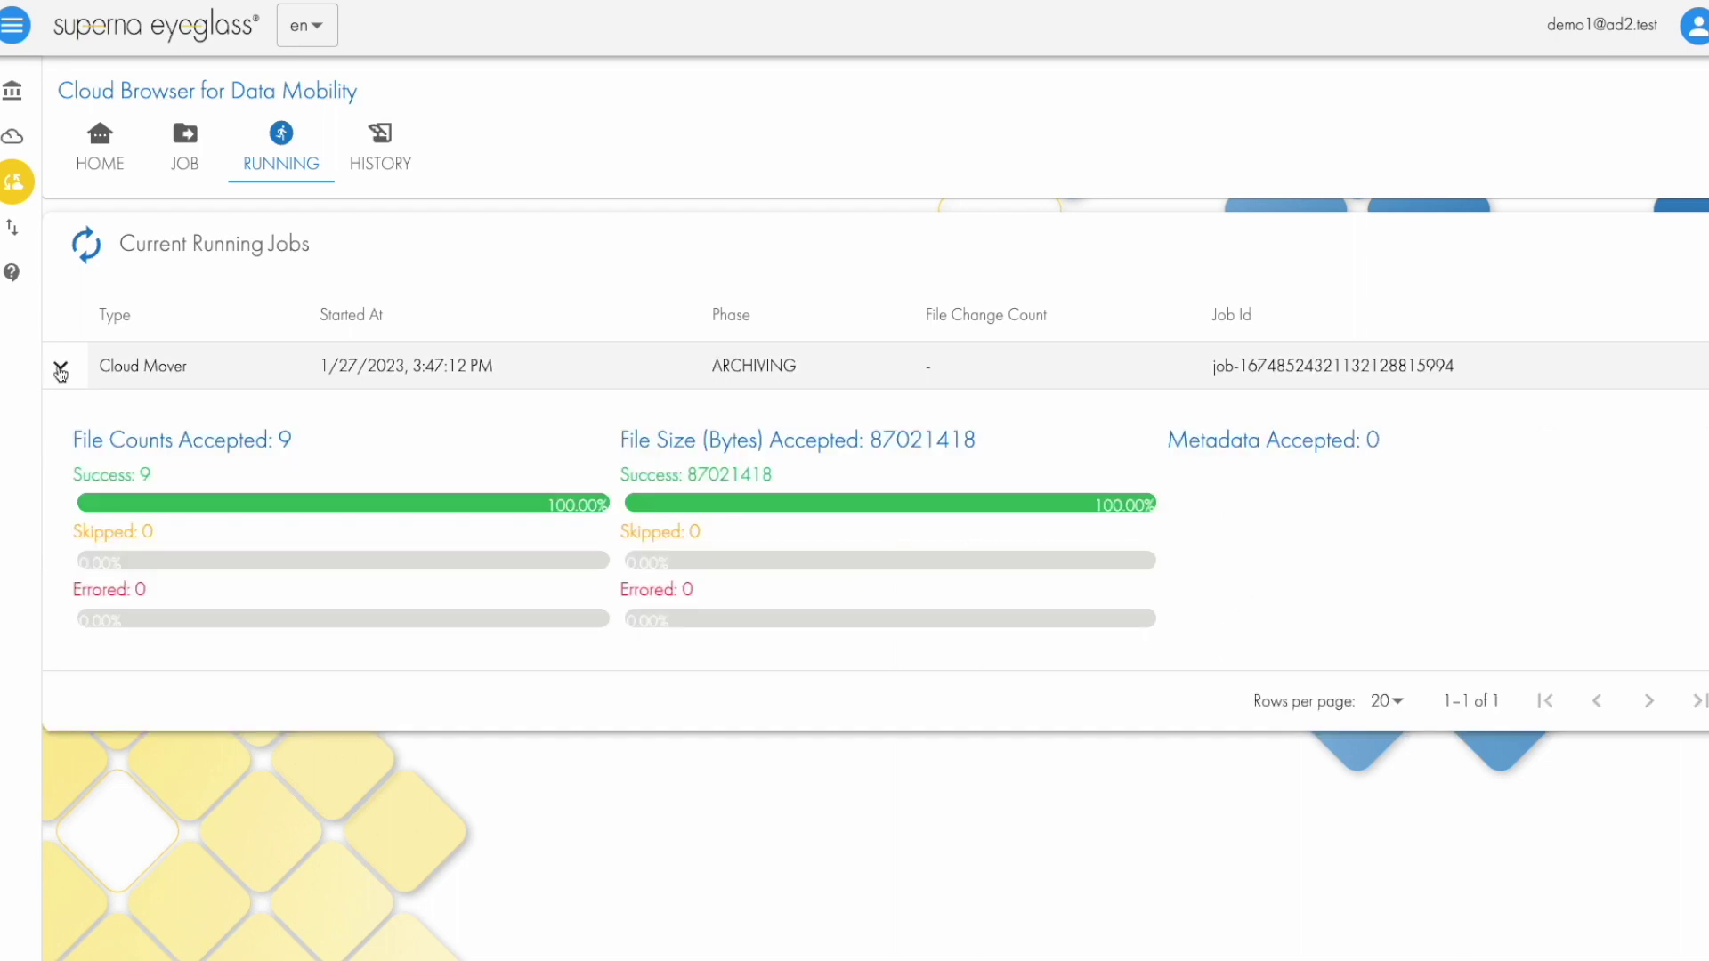
click(60, 369)
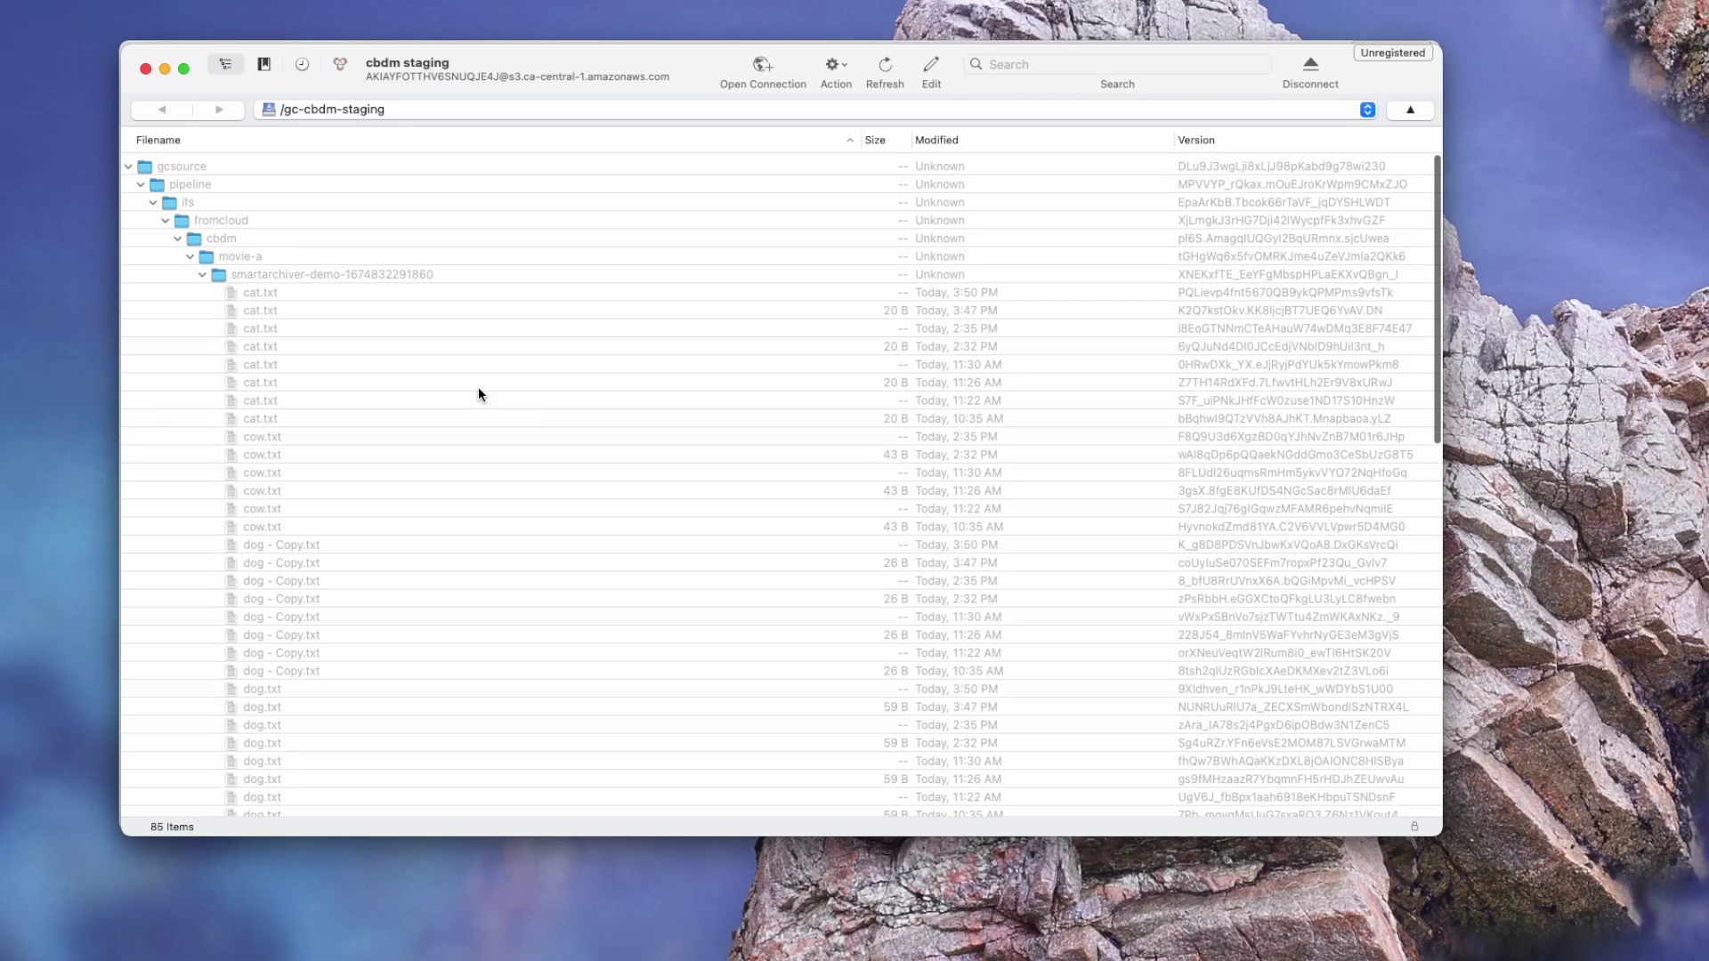
- Review the file versions in the staging bucket in Cyberduck and open the cbdm trash bookmark
scroll(479, 394, down, 1)
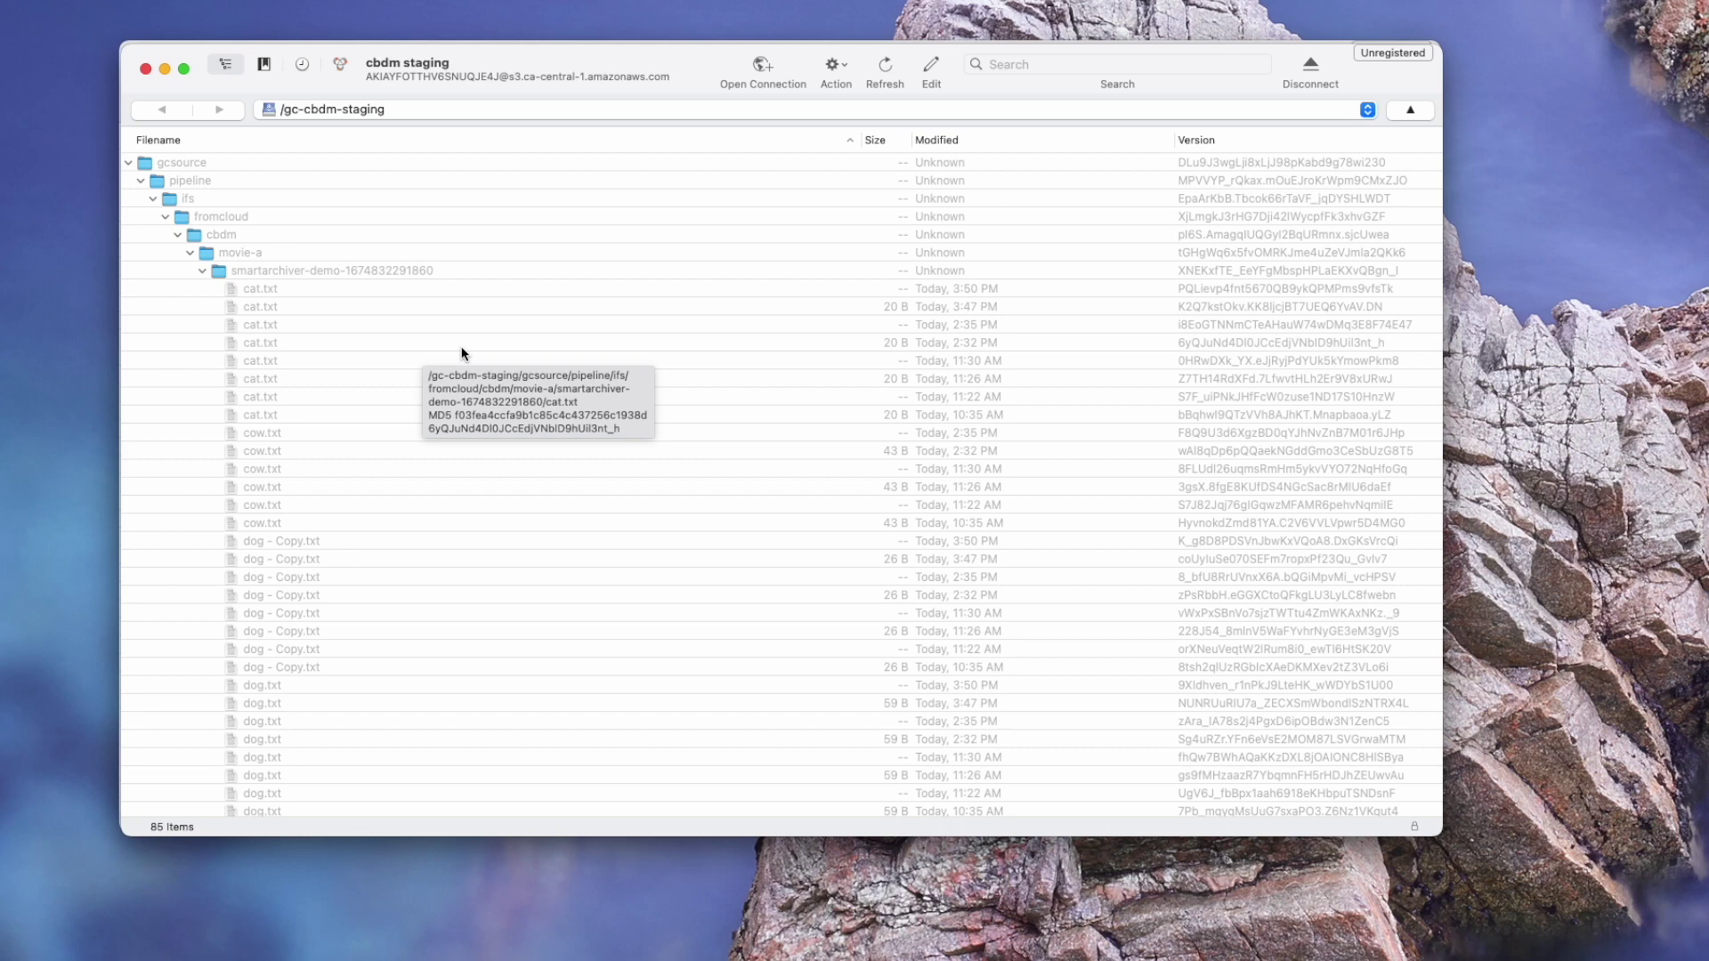
key(super+b)
double_click(352, 745)
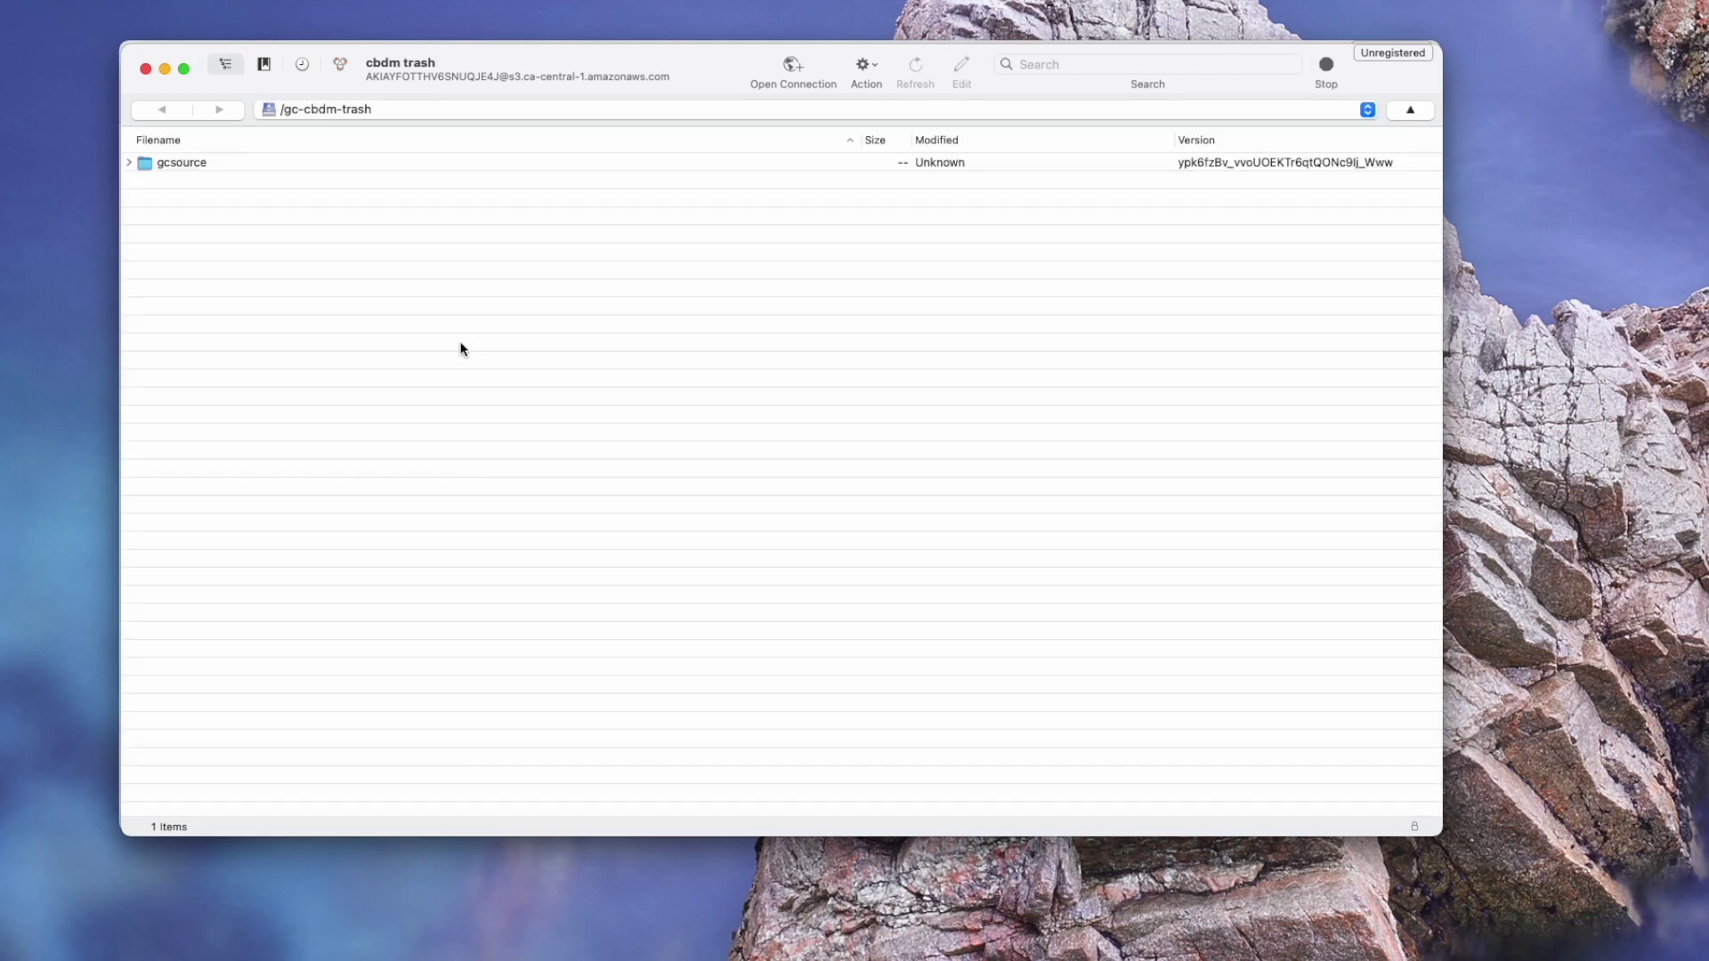
- Expand gcsource/pipeline/ifs/fromcloud/cbdm/movie-a down to the contents of the smartarchiver-demo folder in the trash bucket
click(129, 163)
click(140, 181)
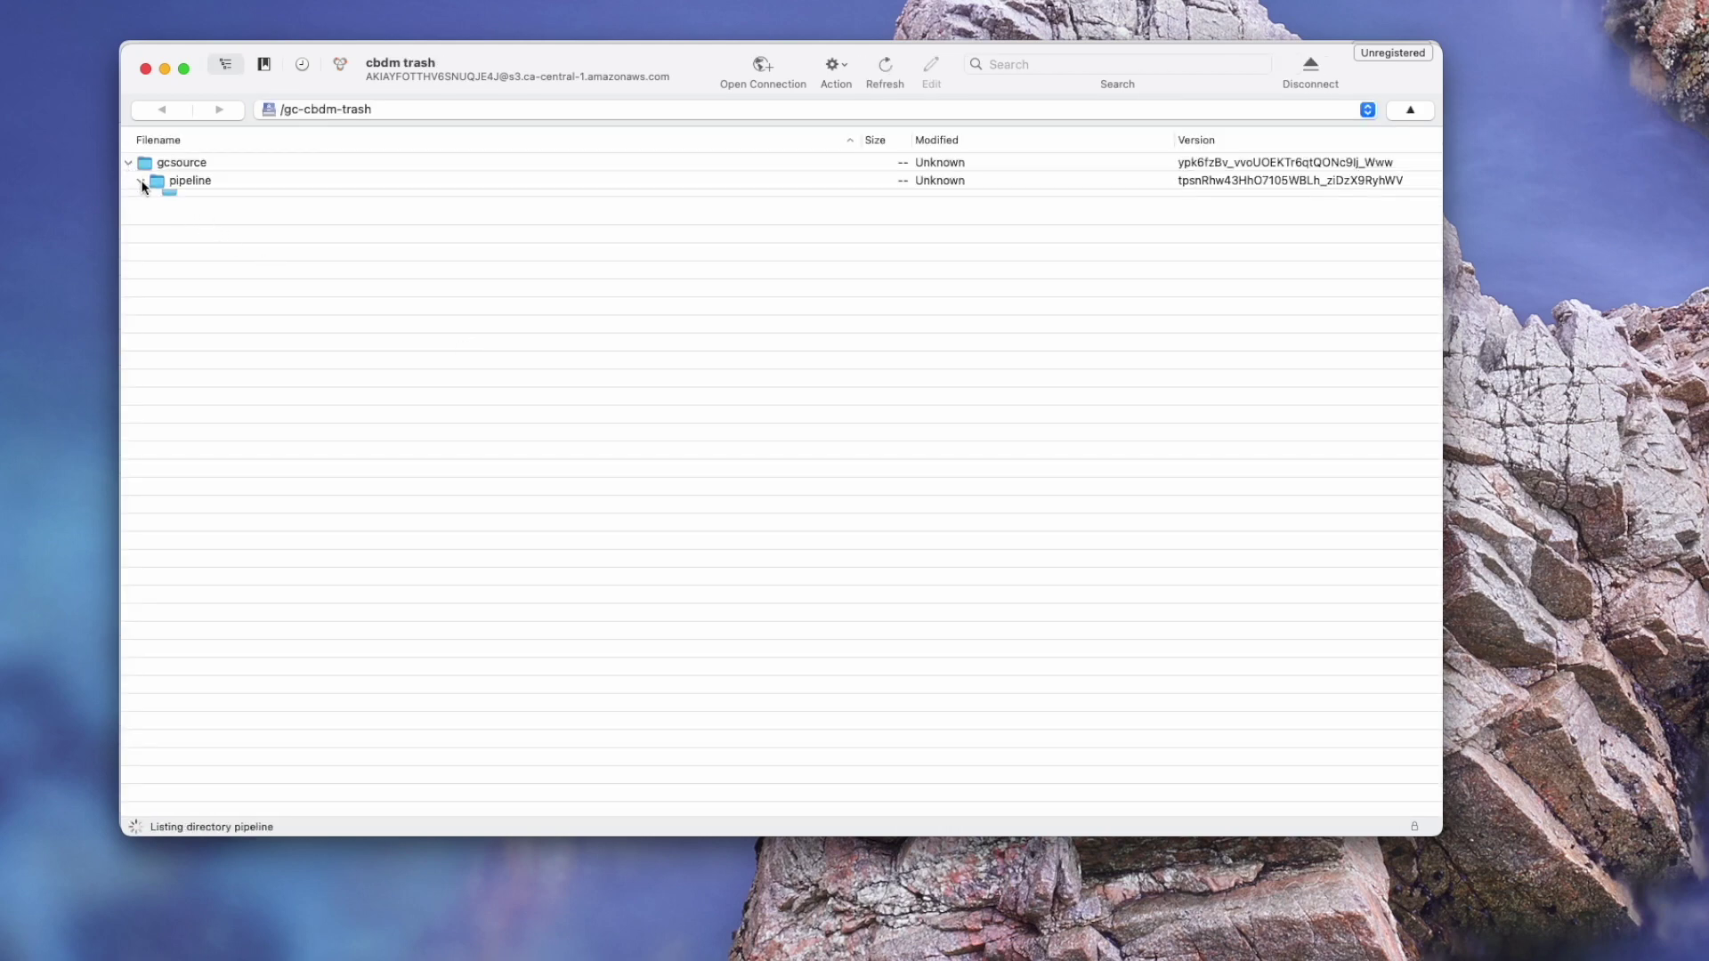
click(154, 198)
click(165, 216)
click(178, 235)
click(191, 254)
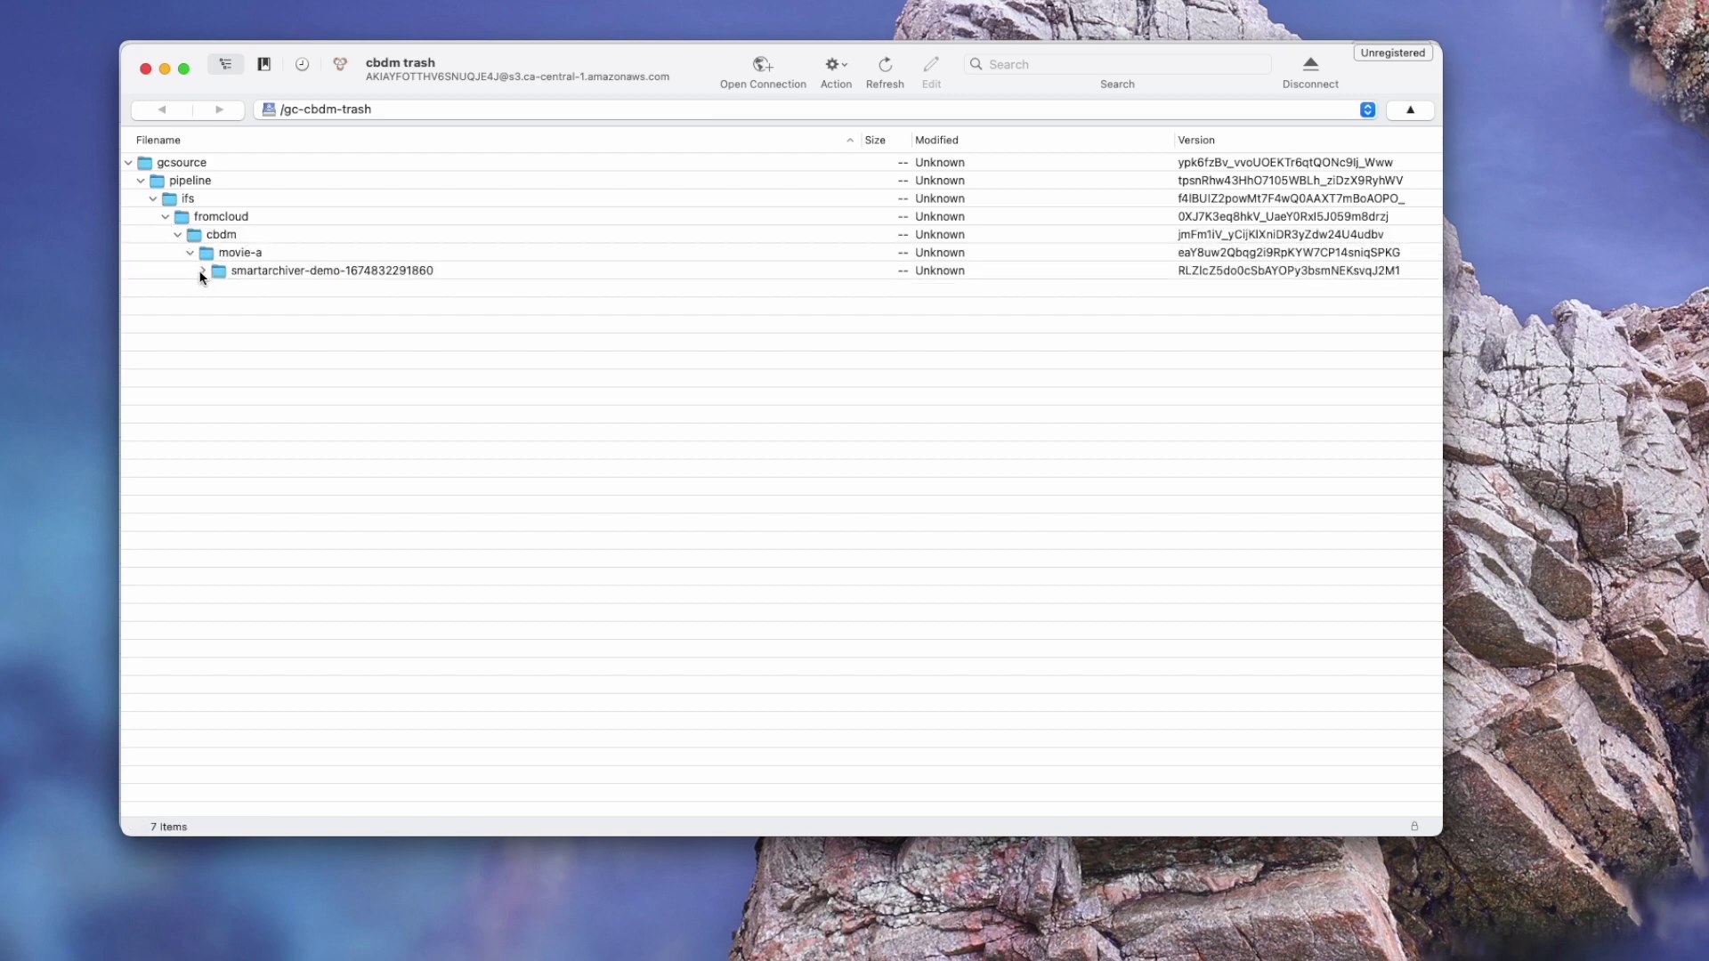
click(202, 271)
click(377, 383)
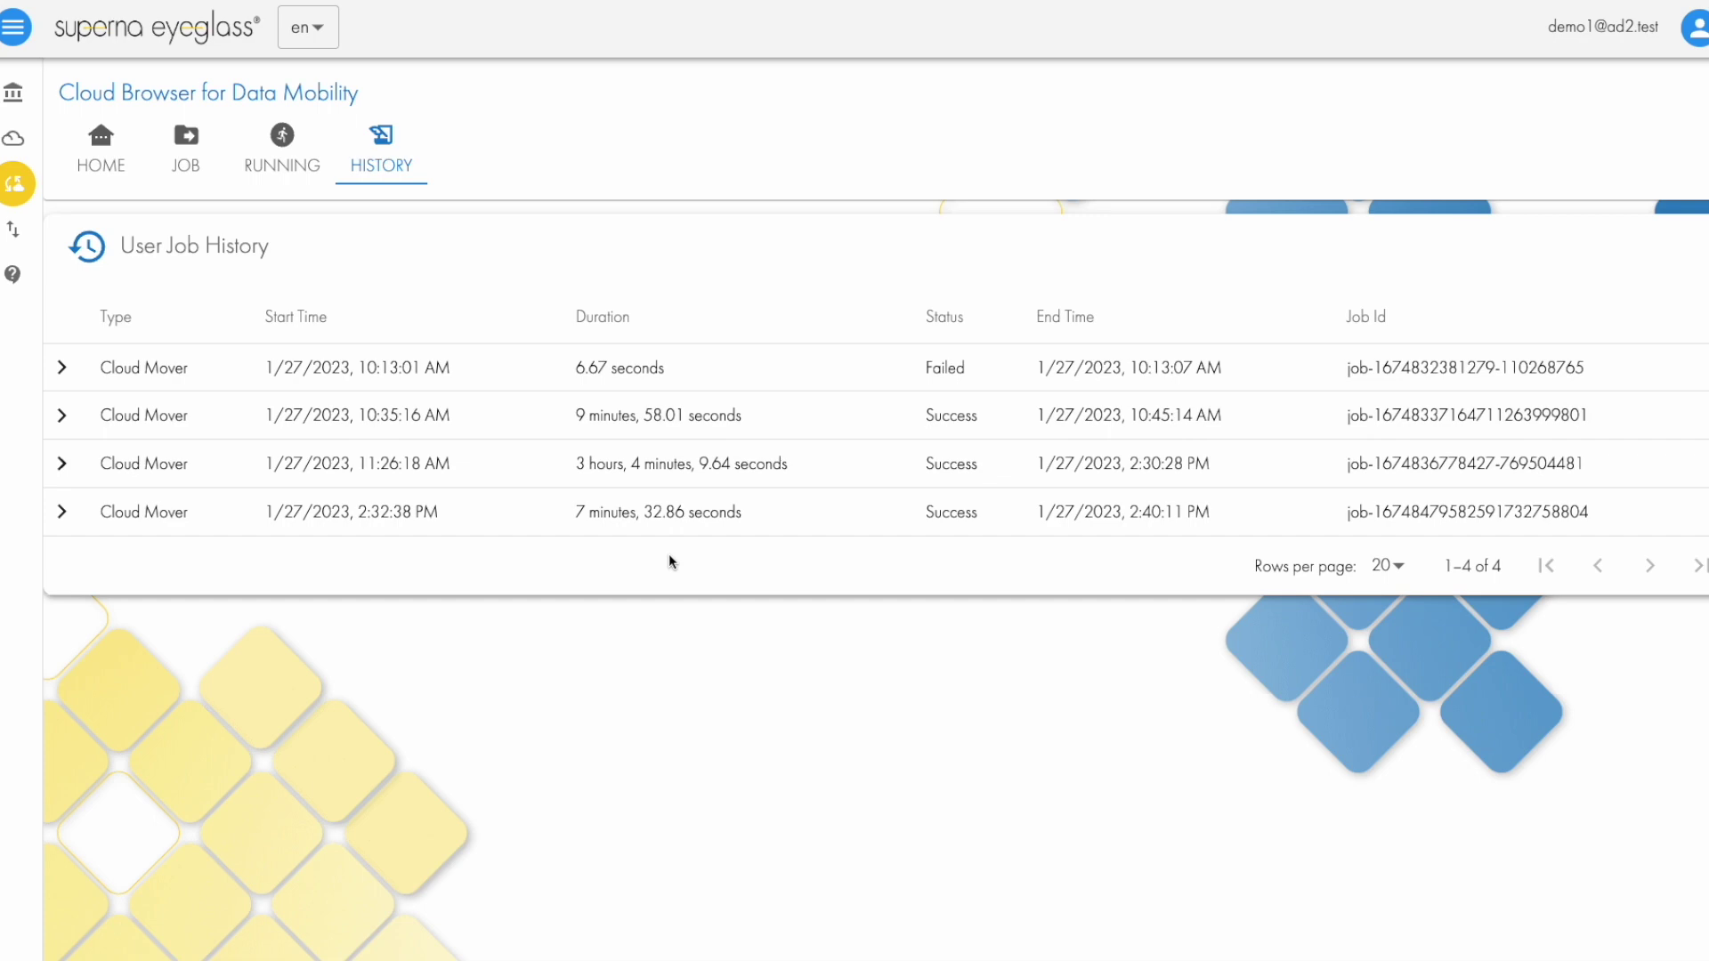
- Expand the details of the Cloud Mover job started at 11:26:18 AM in the user job history
click(63, 465)
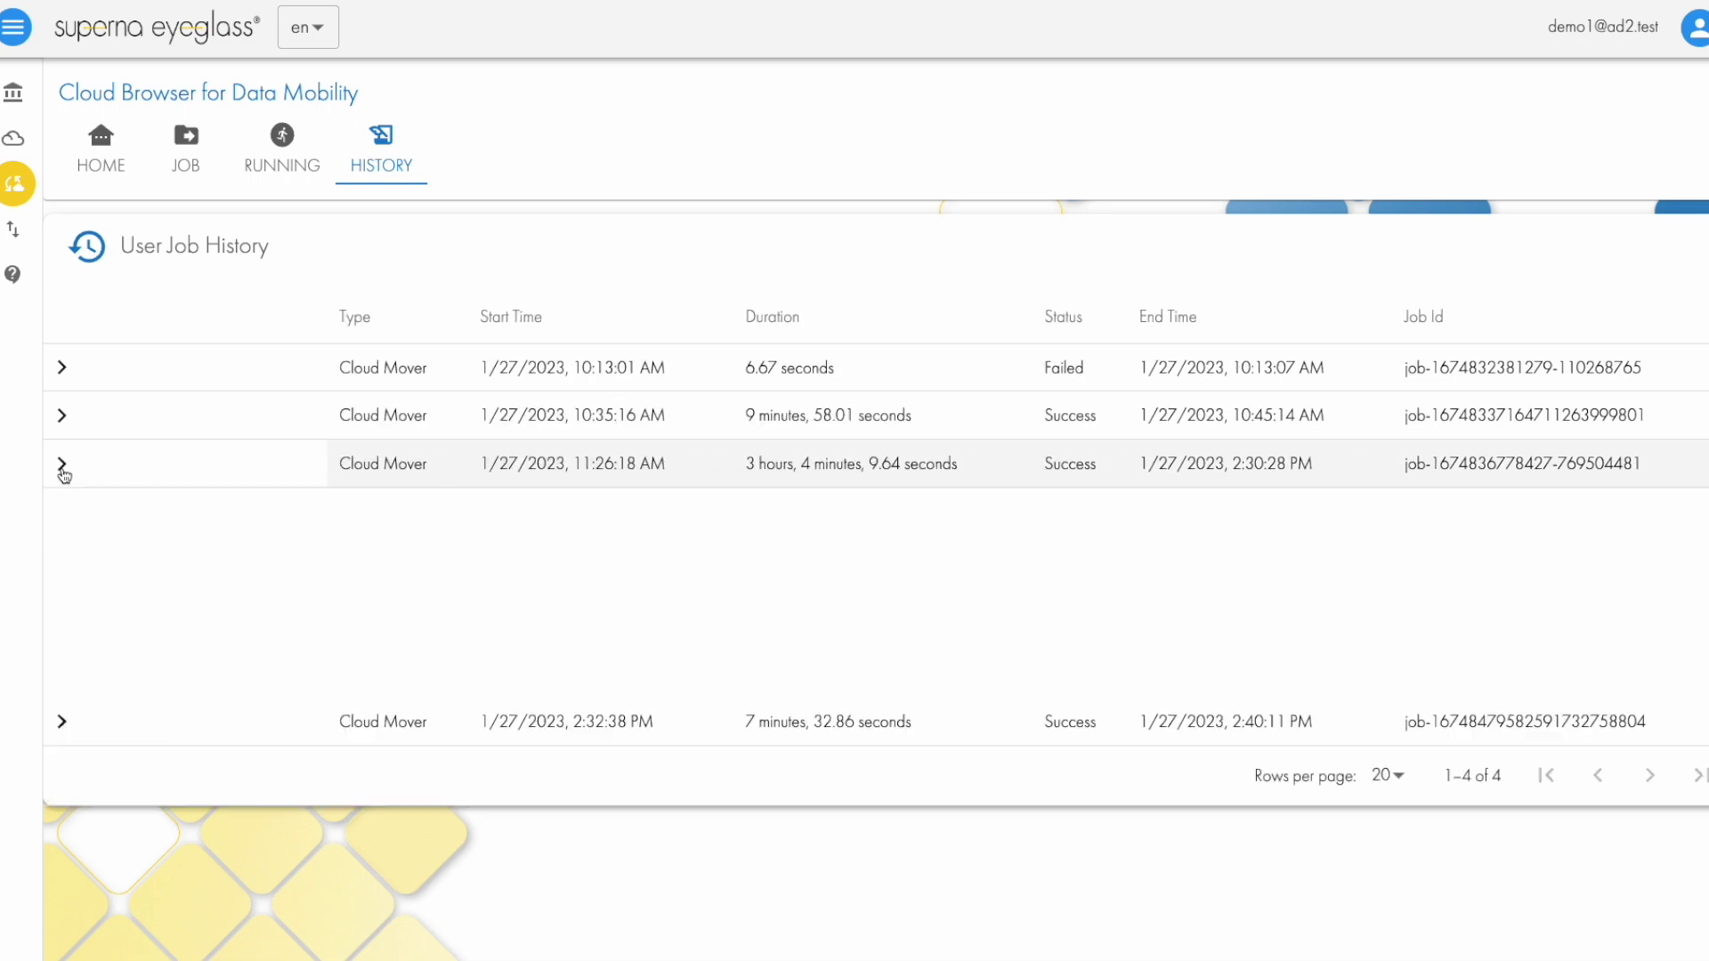